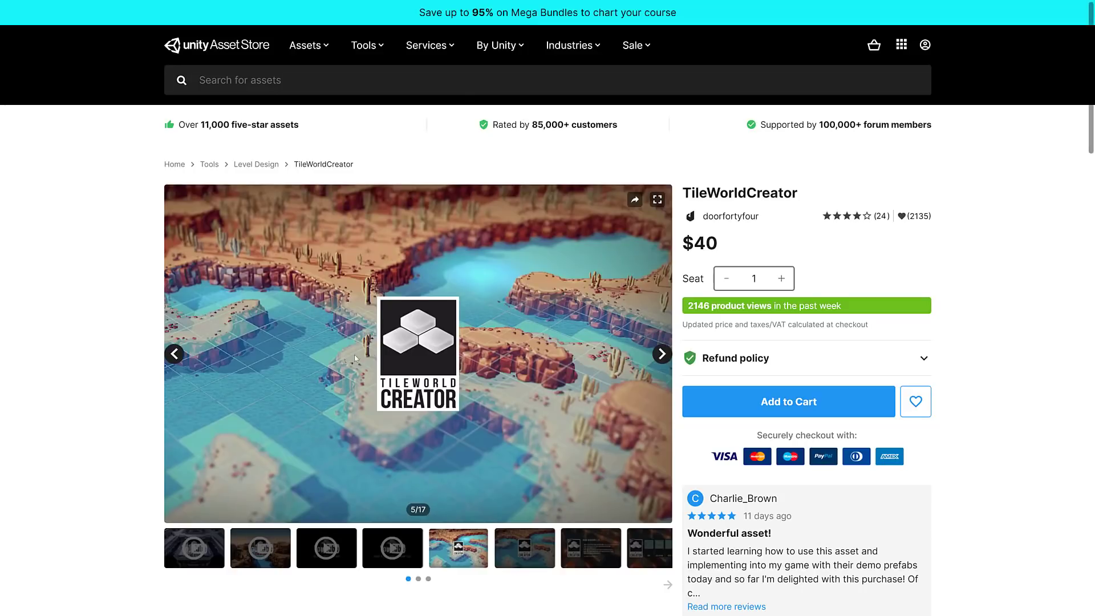
- Review the TileWorldCreator asset page, including its overview and the features list with the Runtime Editor entry
scroll(453, 371, down, 6)
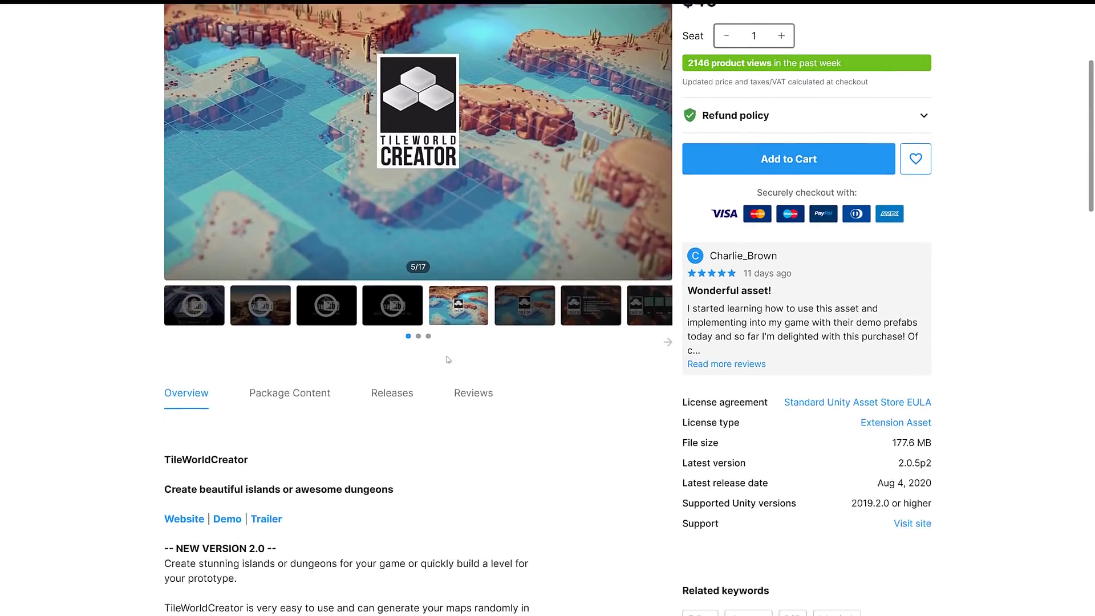
scroll(447, 352, down, 3)
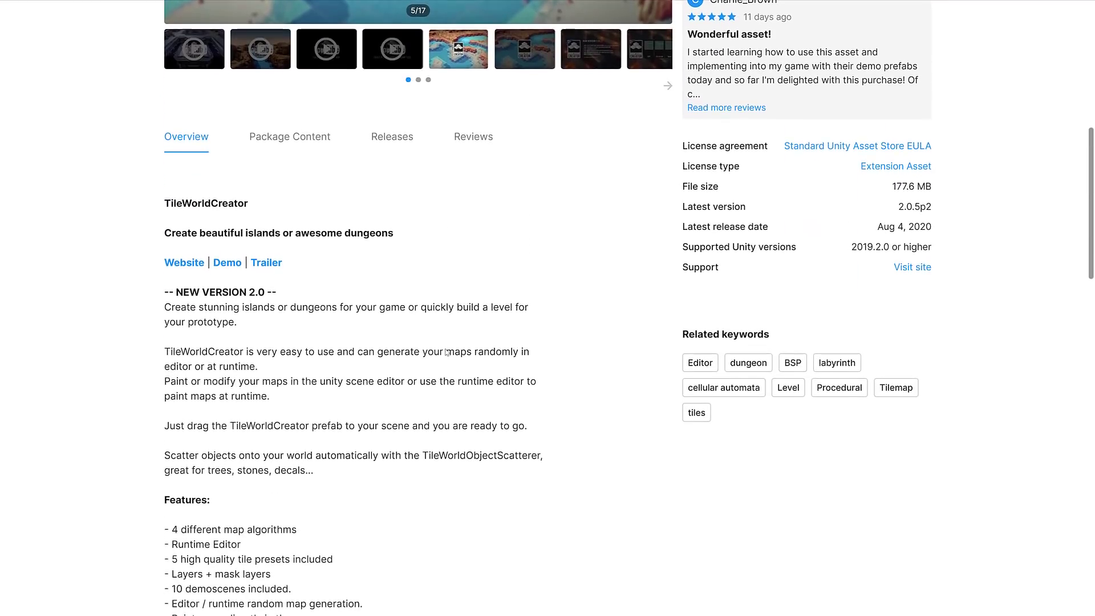
scroll(446, 351, down, 2)
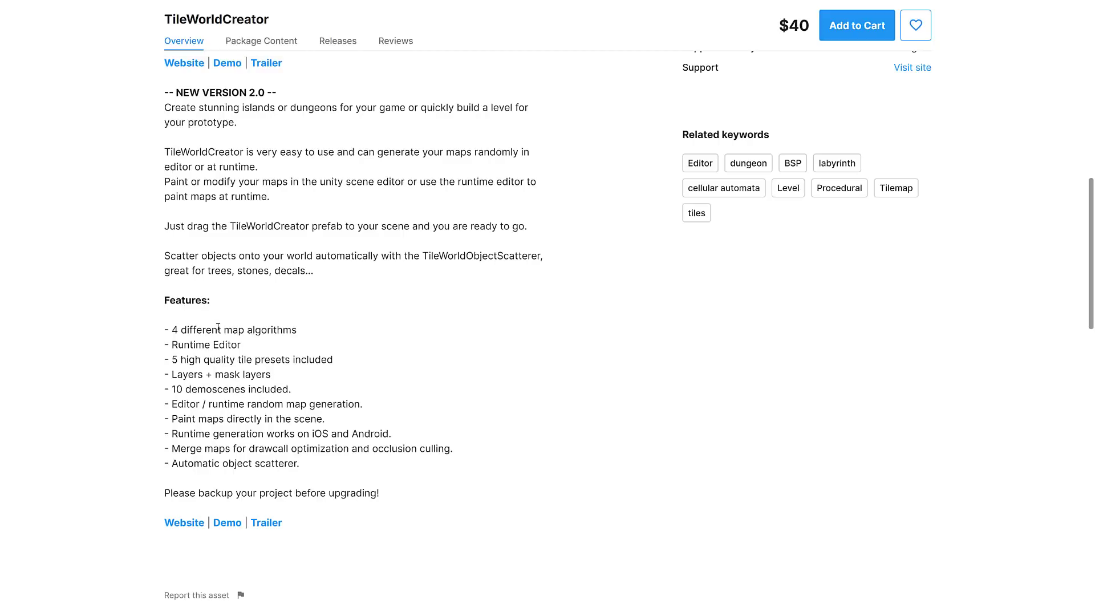
drag(167, 345, 246, 346)
click(440, 346)
scroll(484, 357, up, 6)
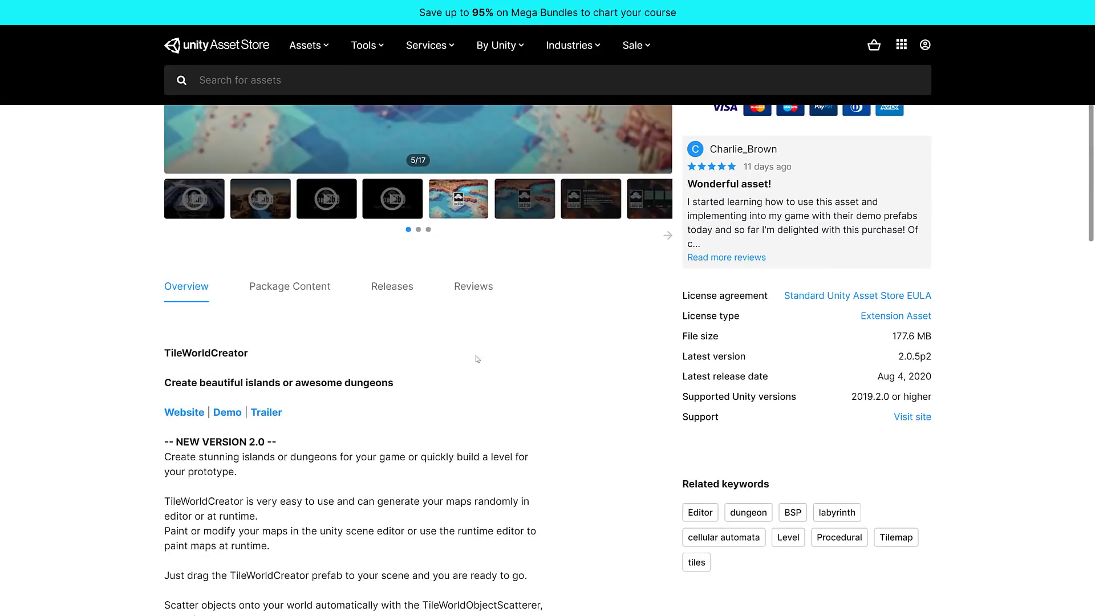
scroll(481, 359, up, 5)
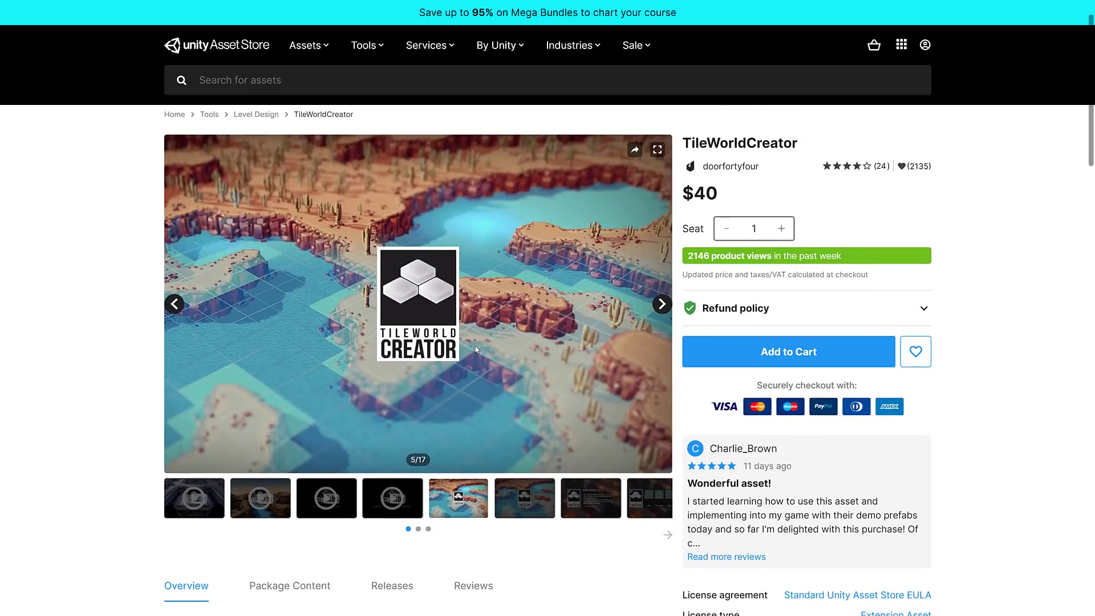
- Bring up the Fullscreen Editor asset page and read its feature list and usage shortcuts
key(ctrl+Tab)
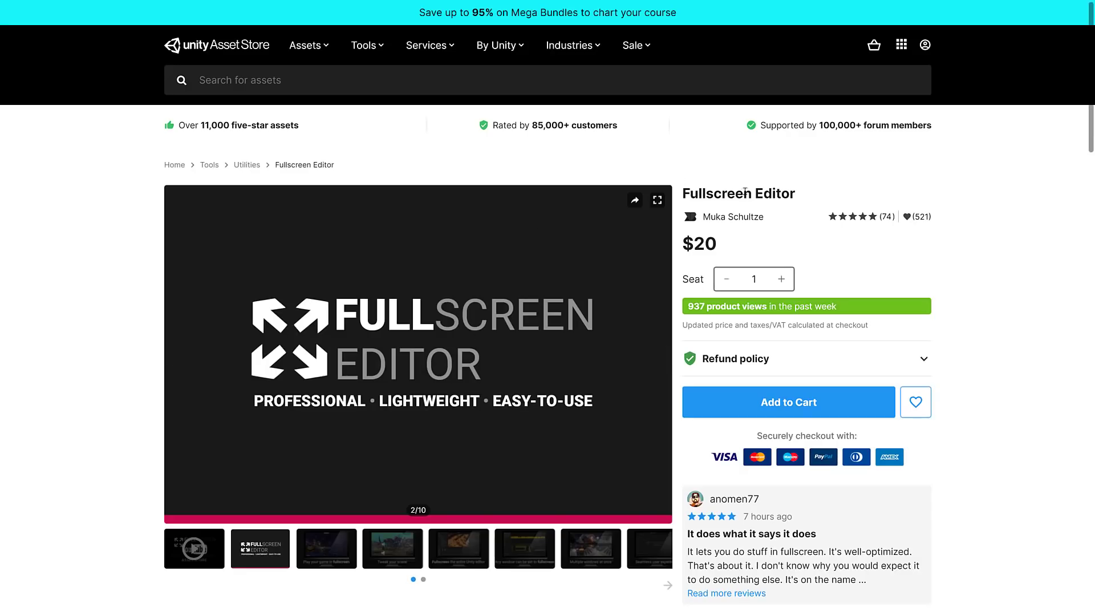
scroll(595, 361, down, 5)
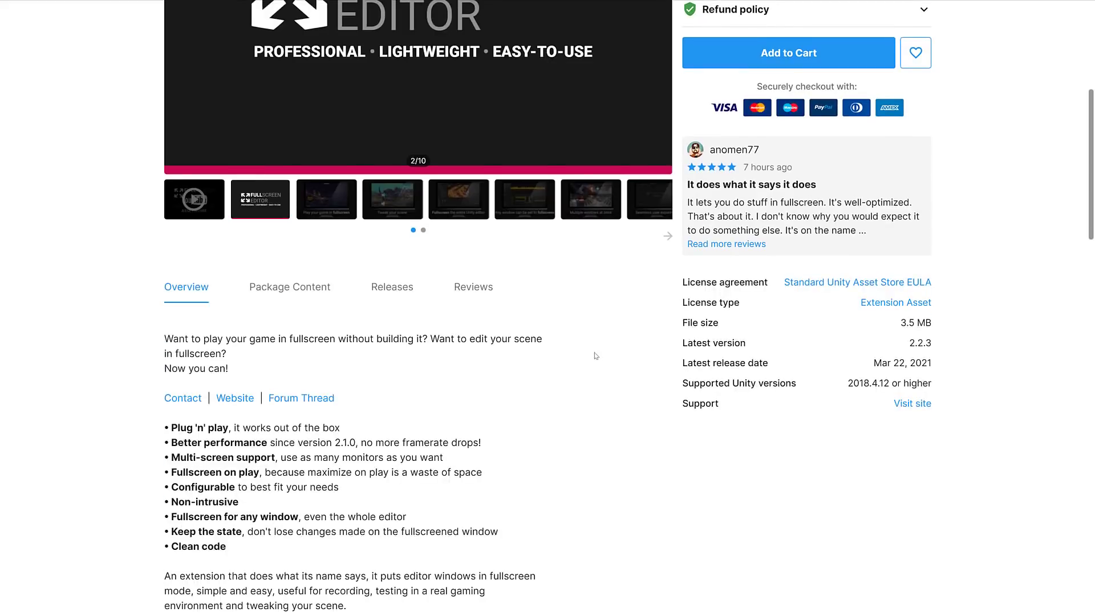
scroll(594, 355, down, 2)
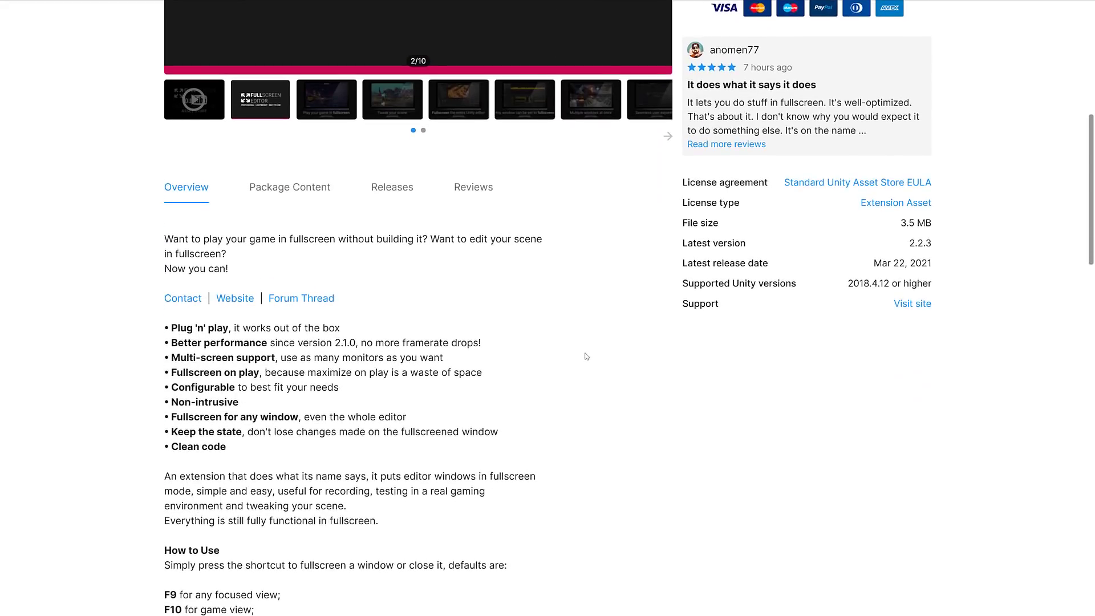
- Switch to the Unity editor, inspect the 10_dungeon scene with the Scene view in fullscreen, and return to the normal layout
key(alt+Tab)
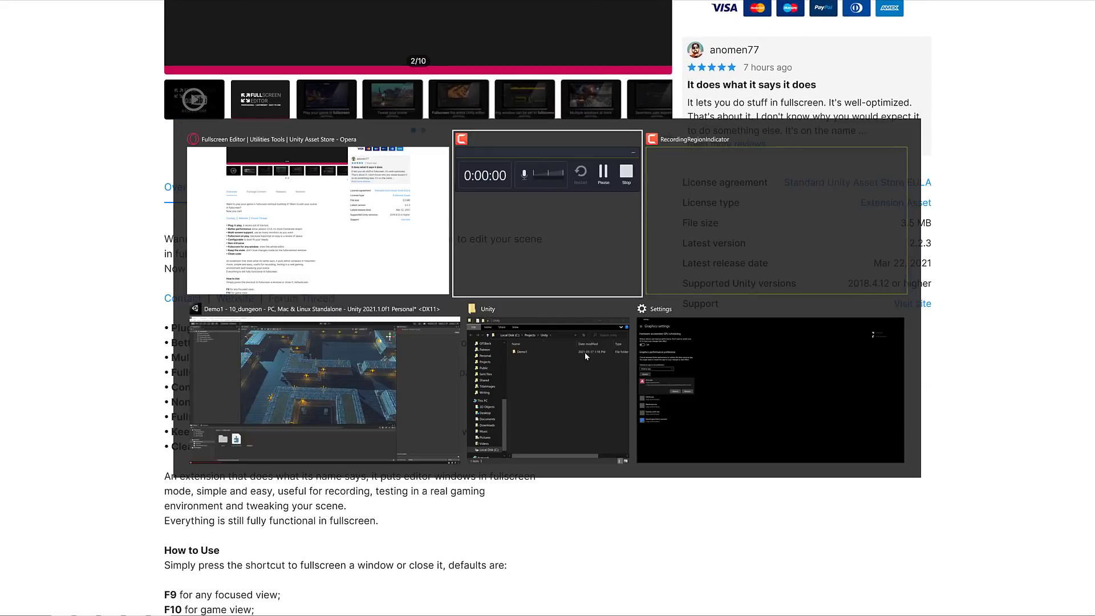
key(alt+Tab)
key(alt+Tab)
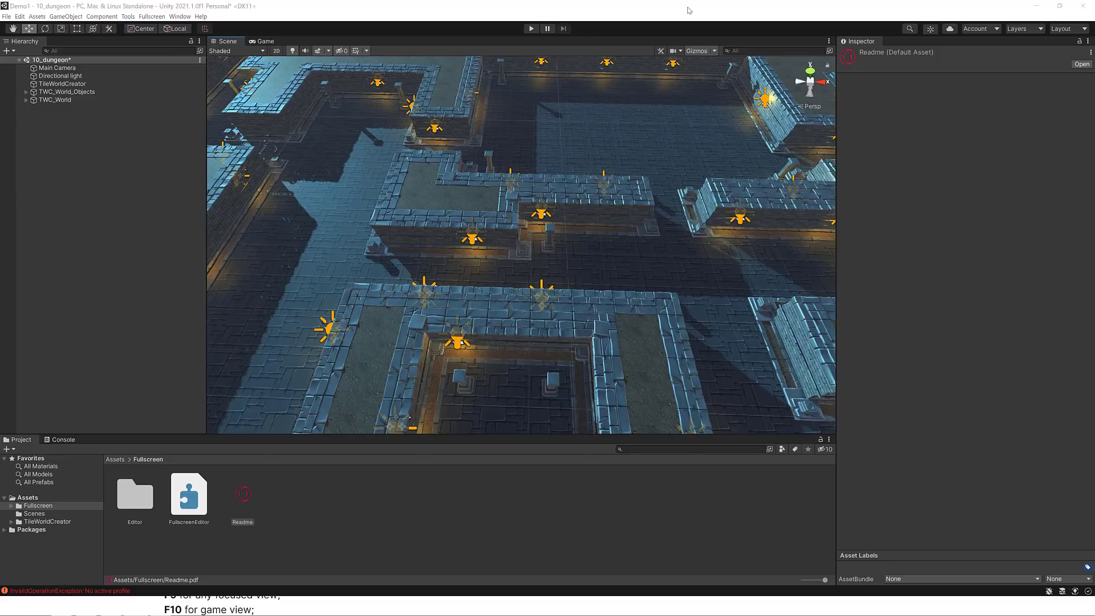
key(F11)
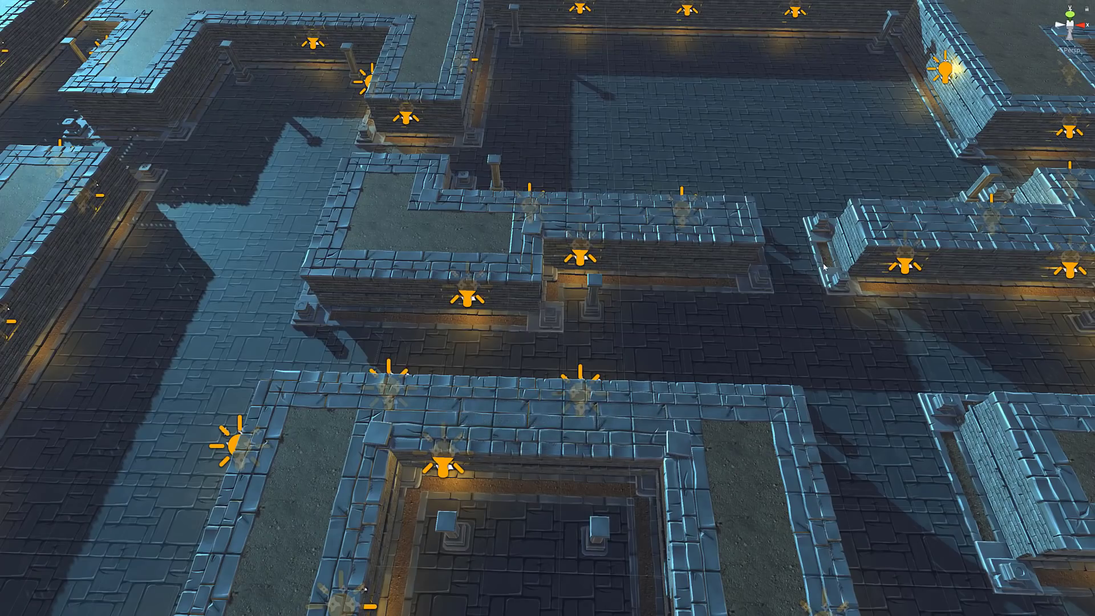
scroll(719, 313, down, 4)
middle_drag(720, 313, 718, 229)
middle_drag(691, 298, 640, 329)
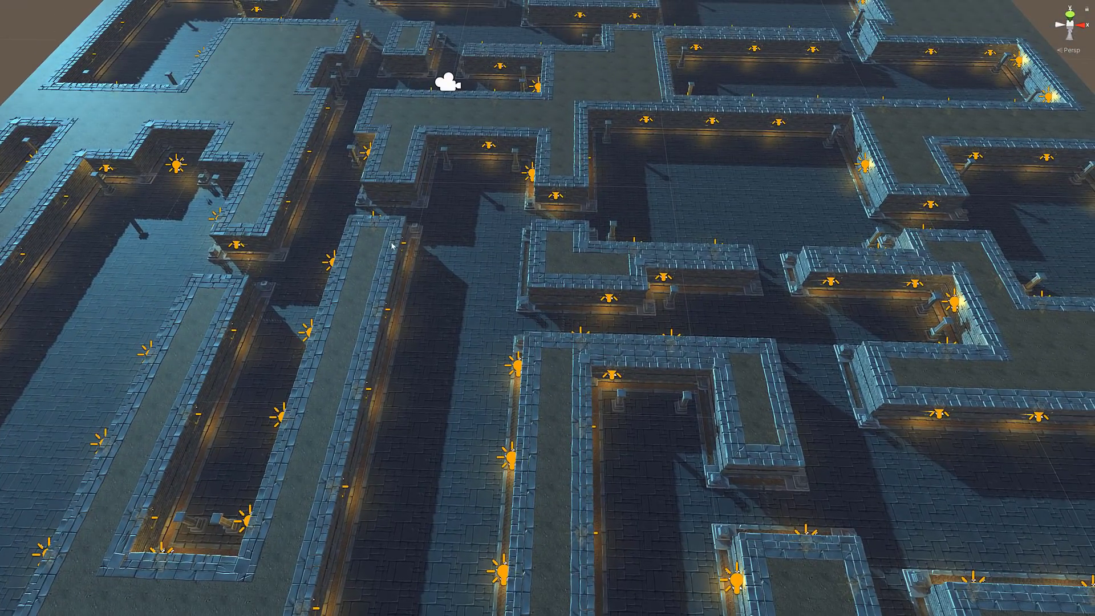
key(F9)
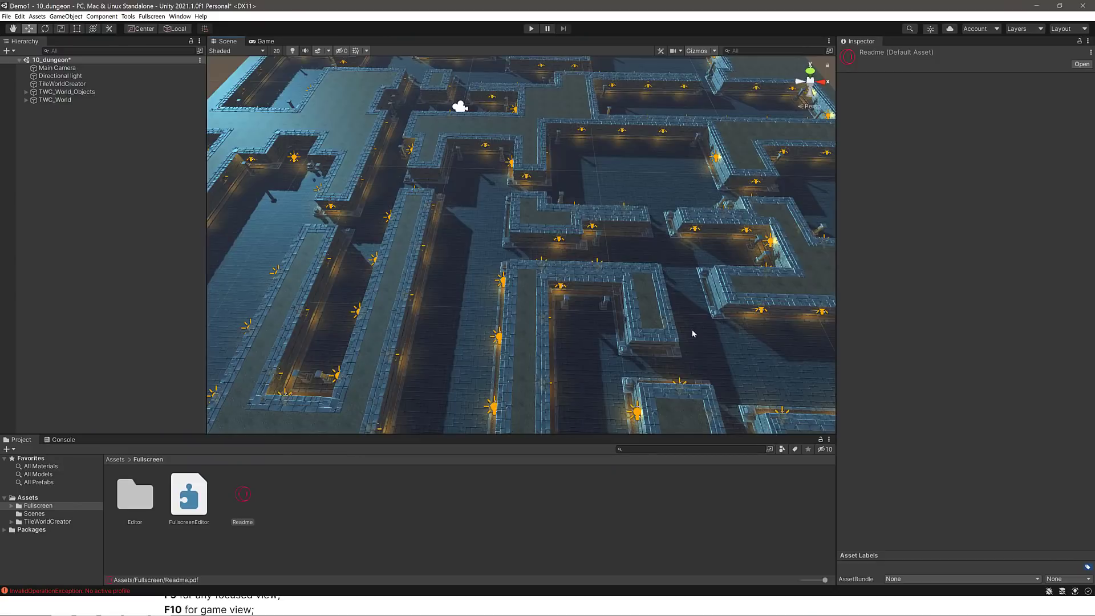
- Show the Scene view in fullscreen and restore it, and do the same with the Inspector panel
key(F11)
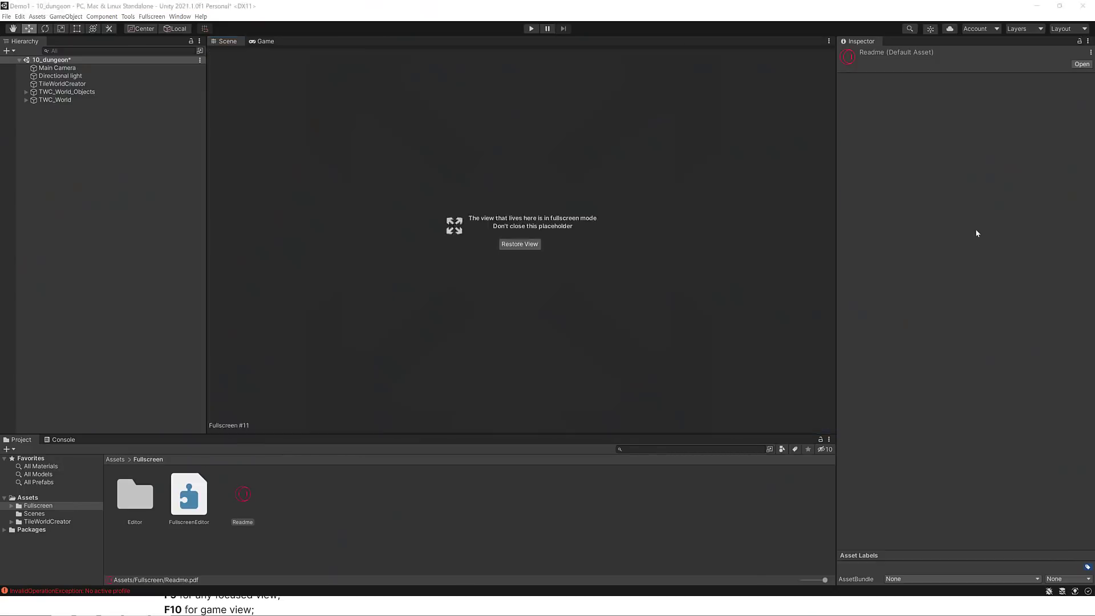
key(F11)
key(F9)
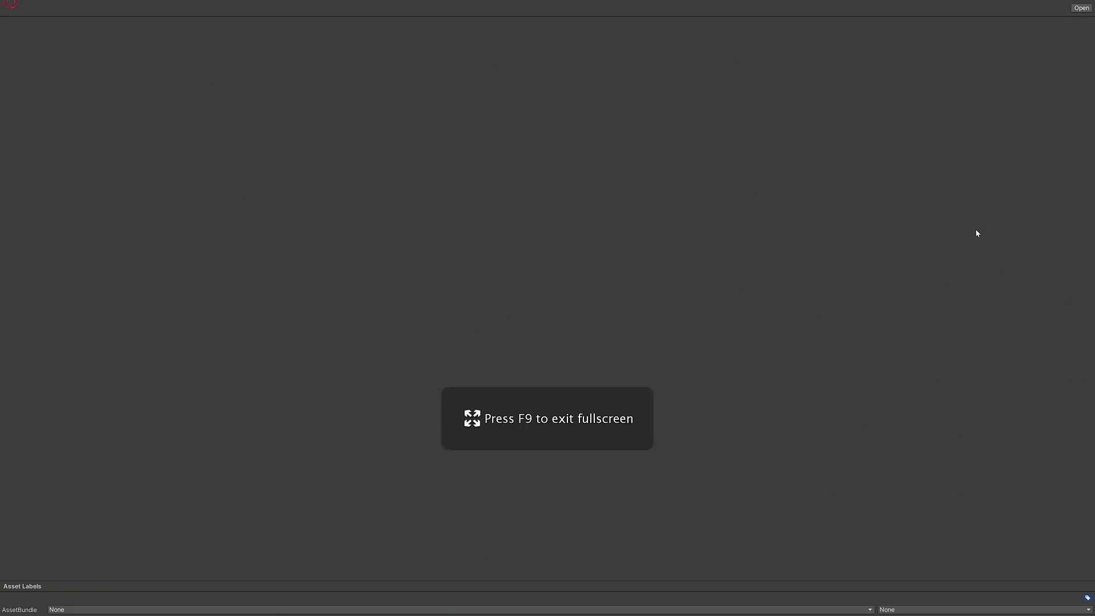
key(F9)
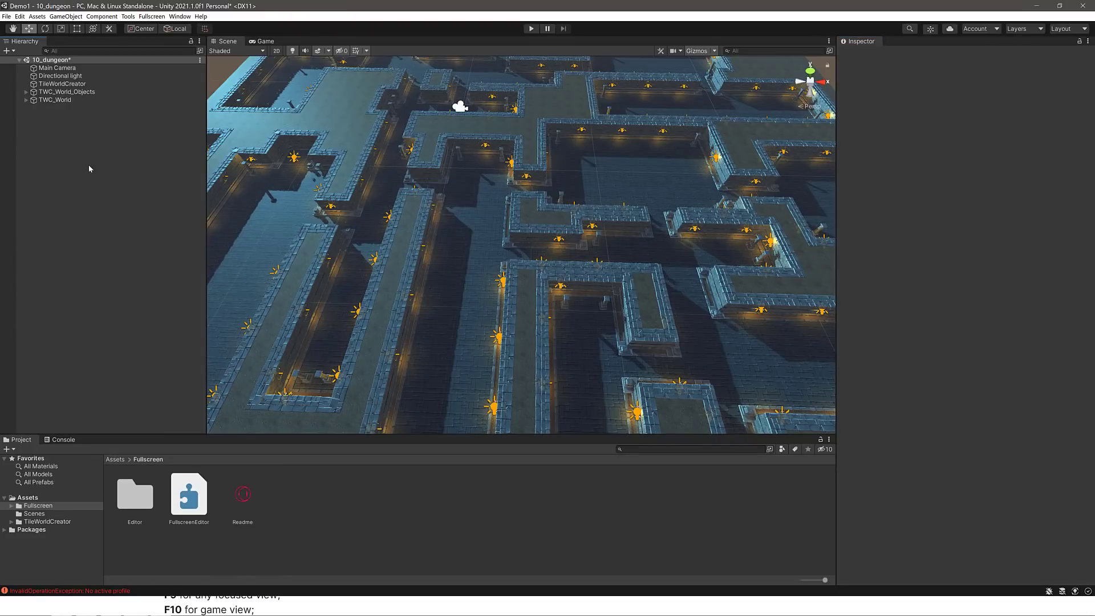
- Toggle fullscreen on and off for the focused panel, the Game view, and repeatedly for the Scene view
key(F9)
key(F9)
key(F10)
key(F10)
key(F11)
key(F11)
key(F11)
key(F11)
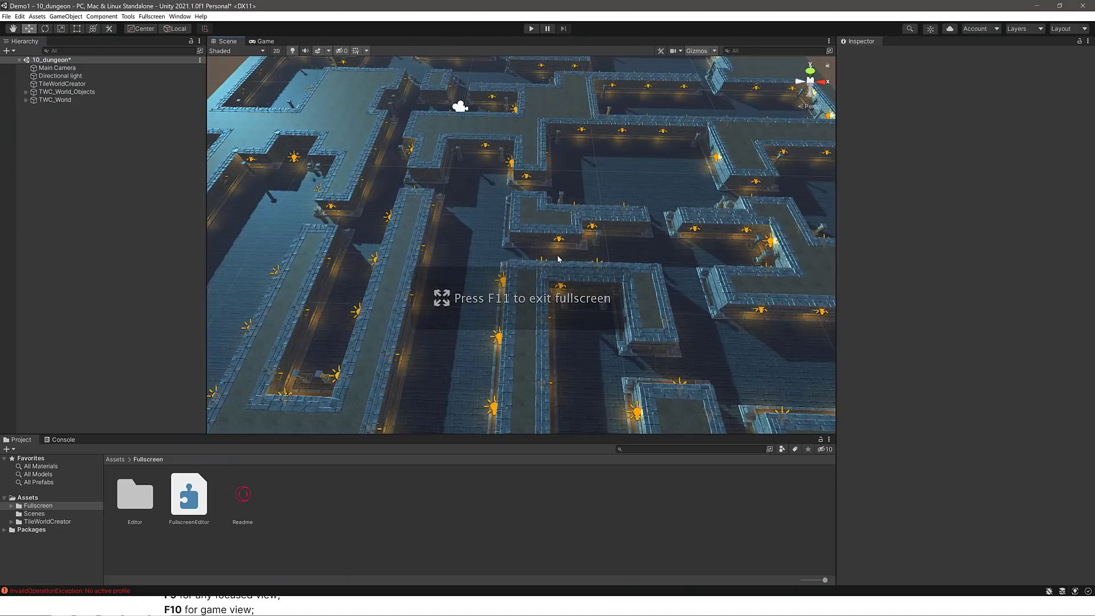
key(F11)
key(F11)
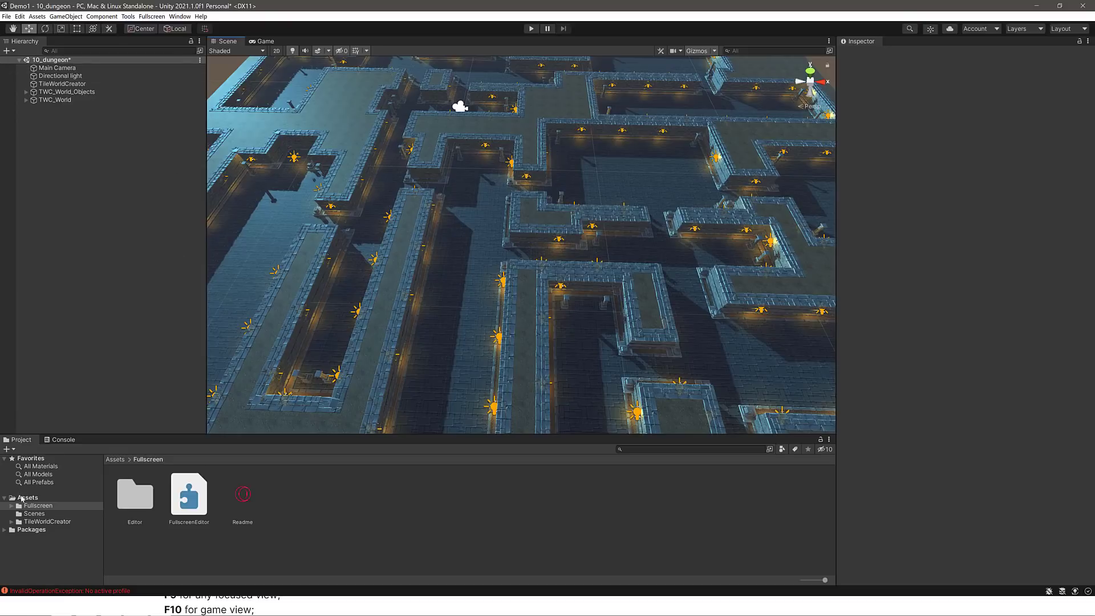
- Open the _Demoscenes folder inside the TileWorldCreator assets
click(35, 522)
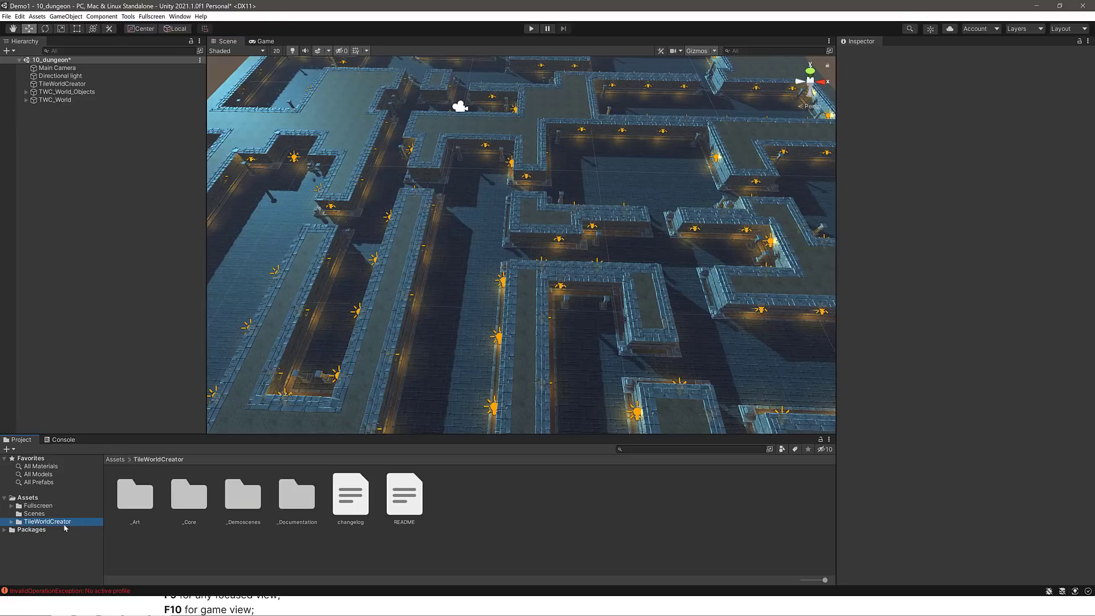
click(254, 500)
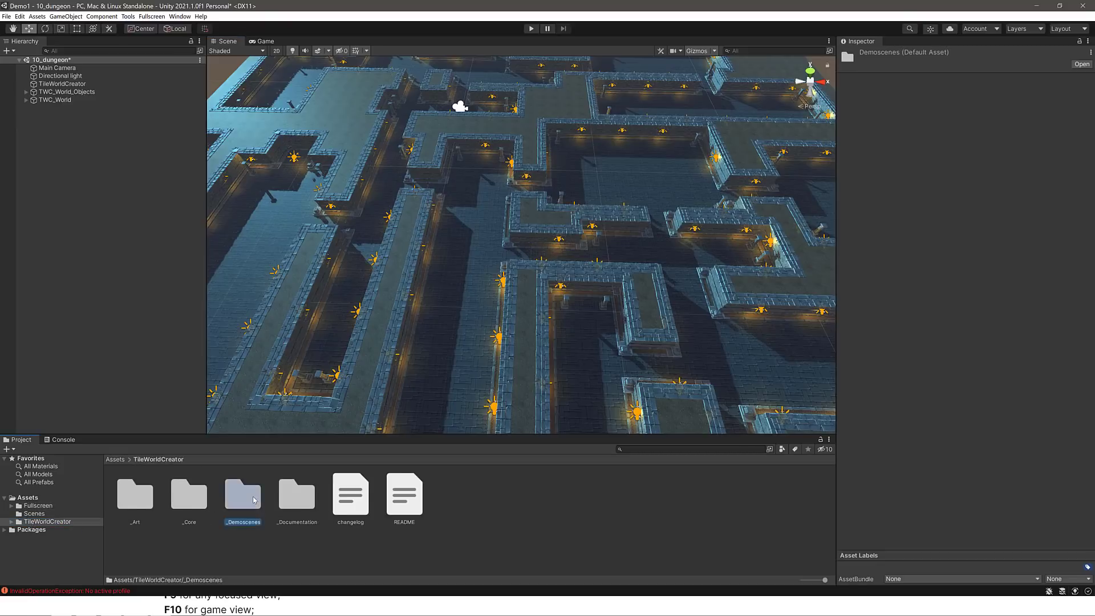
double_click(254, 500)
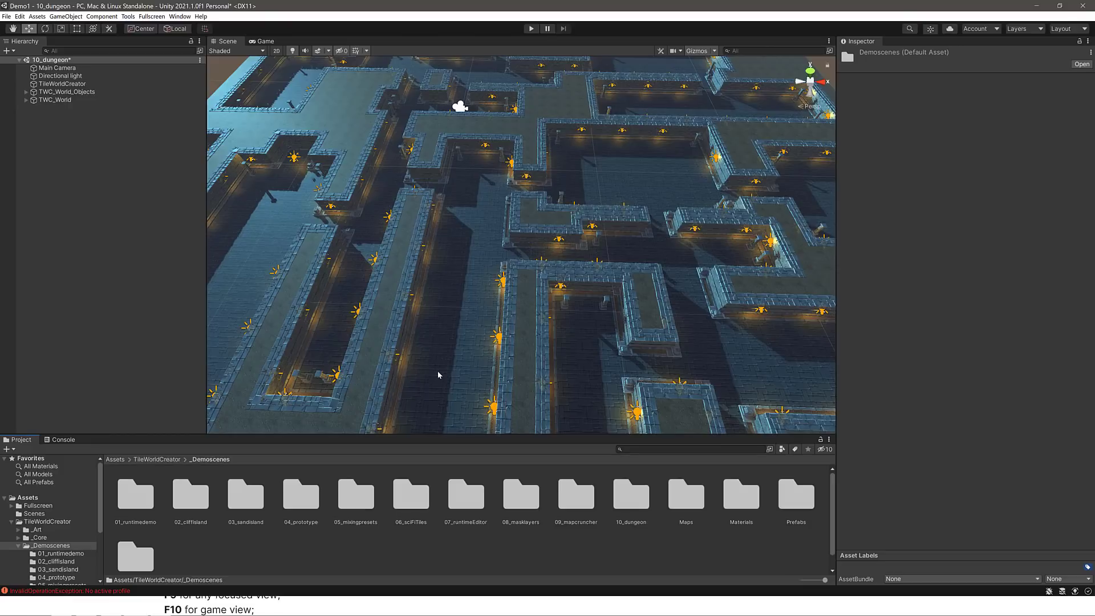
- Select the TileWorldCreator object in the scene, review its script settings, and build the map
scroll(570, 177, down, 10)
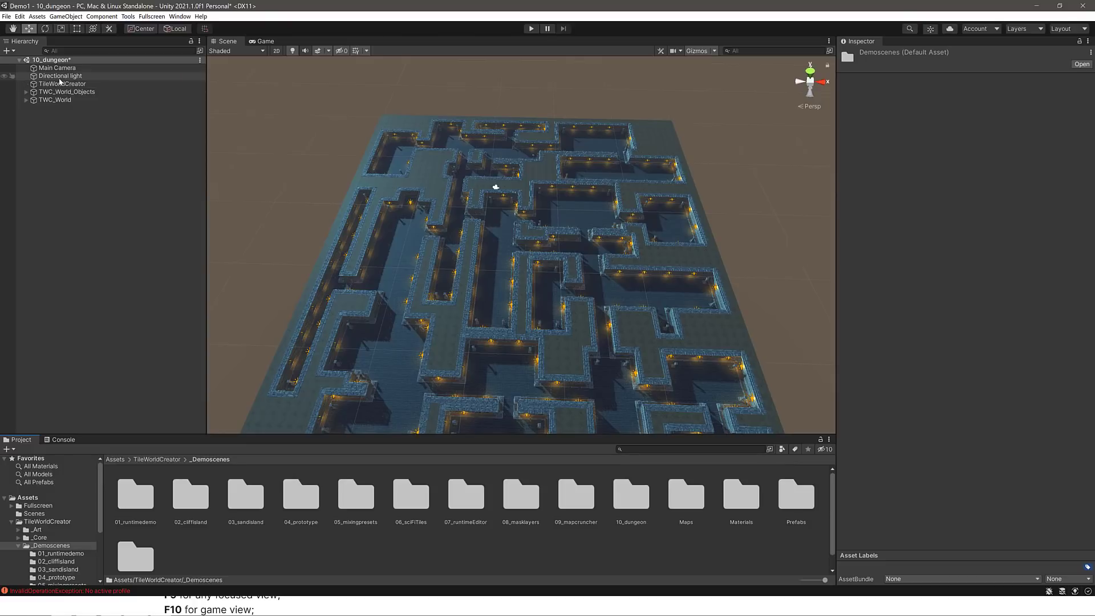
click(74, 88)
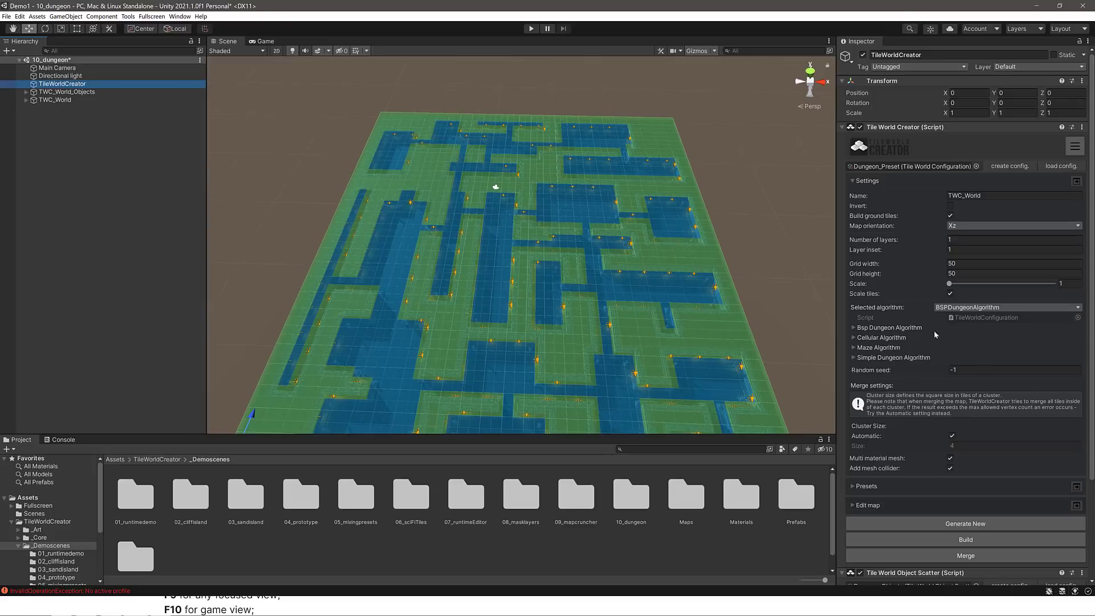
scroll(952, 367, down, 3)
scroll(930, 515, up, 3)
scroll(953, 465, down, 3)
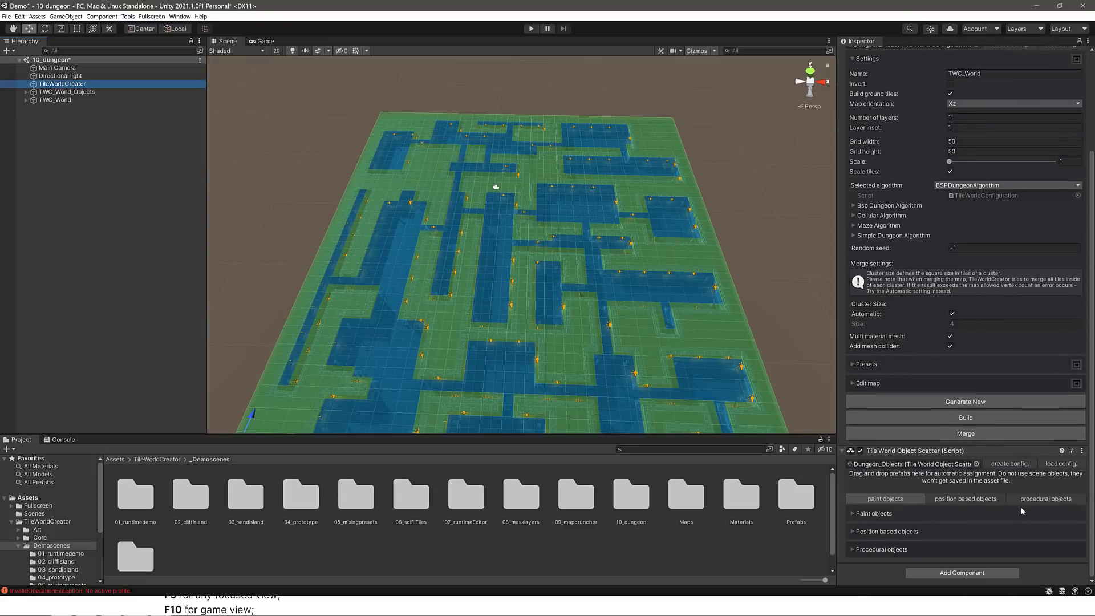
click(972, 422)
scroll(677, 324, down, 1)
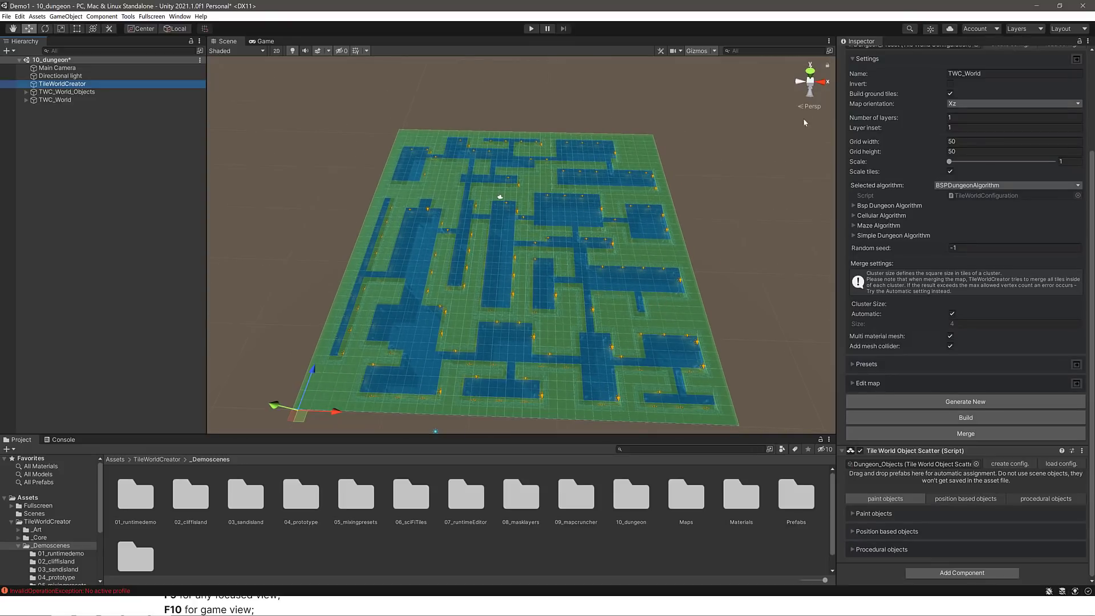
- Show the dungeon from the top with TileWorldCreator selected and expand its Presets and Edit map settings
click(809, 70)
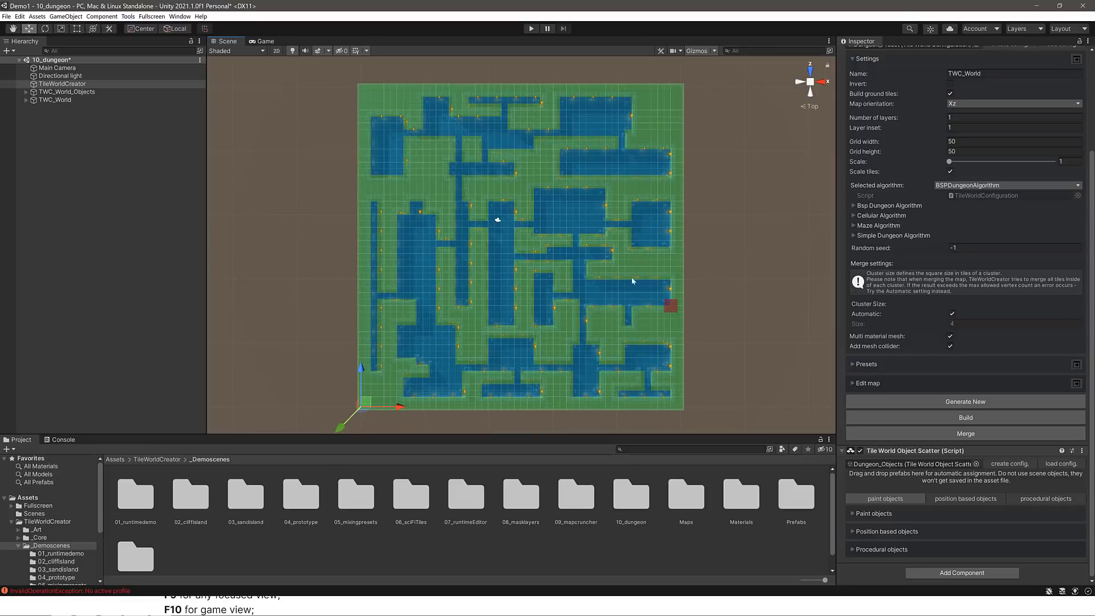
click(69, 85)
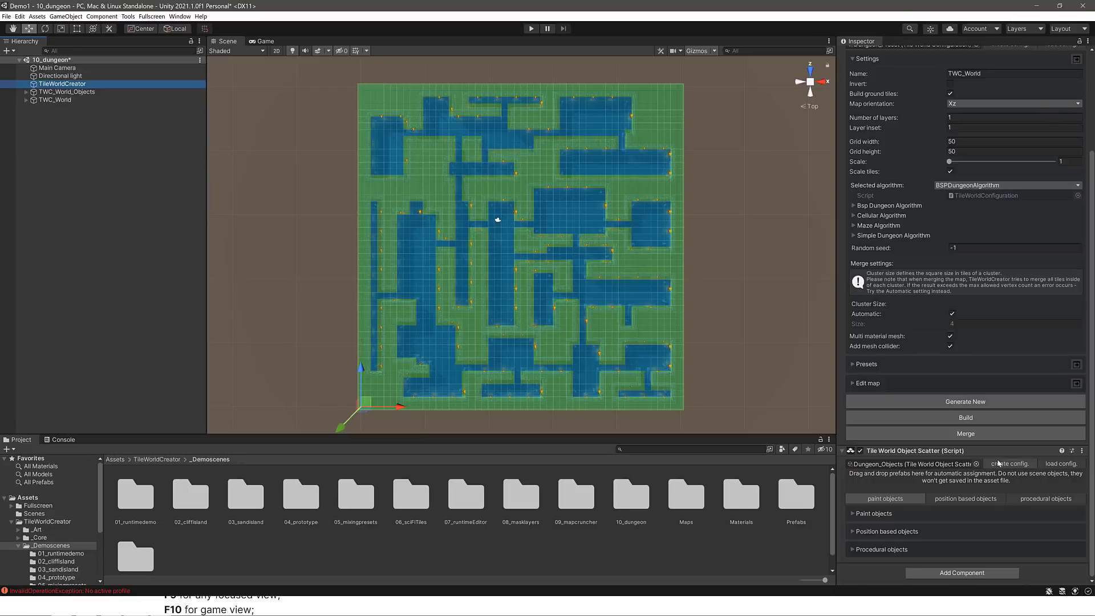
scroll(978, 346, up, 3)
scroll(977, 346, down, 3)
click(852, 364)
scroll(919, 366, down, 2)
click(859, 383)
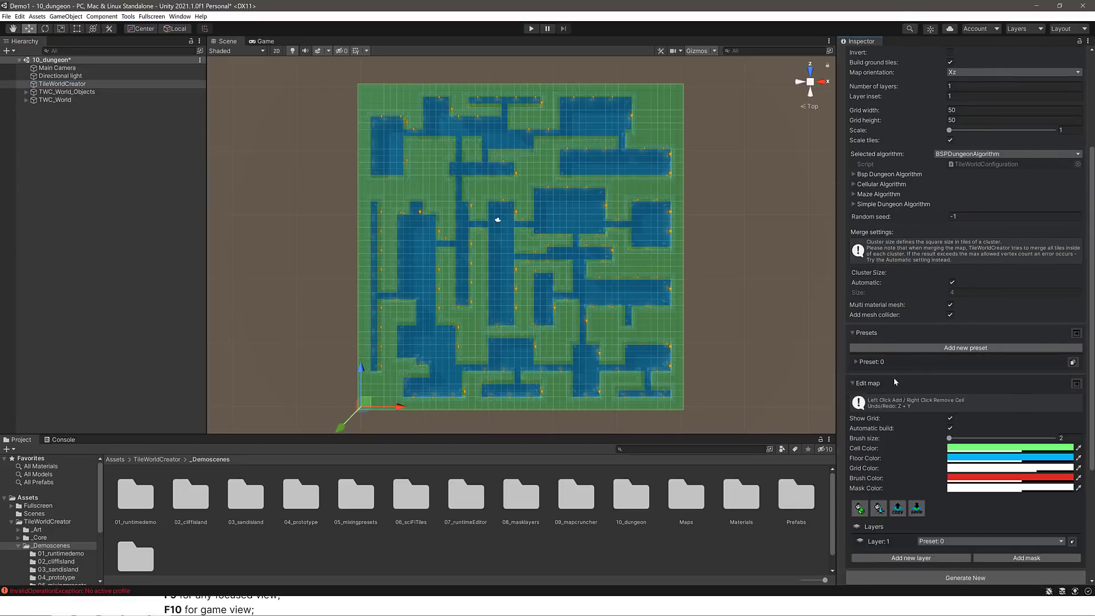
scroll(895, 377, down, 5)
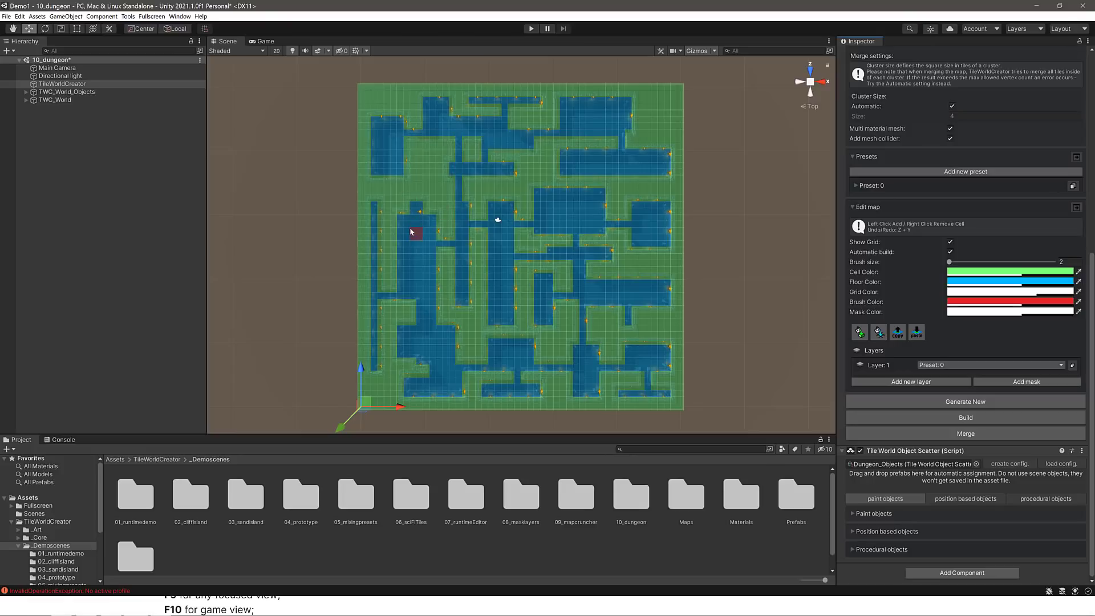
- Paint extra cells into the dungeon map beside the tall room and around the middle corridor, using brush size 2
mouse_move(409, 222)
mouse_down()
mouse_move(409, 202)
mouse_move(409, 220)
mouse_up()
scroll(423, 223, up, 5)
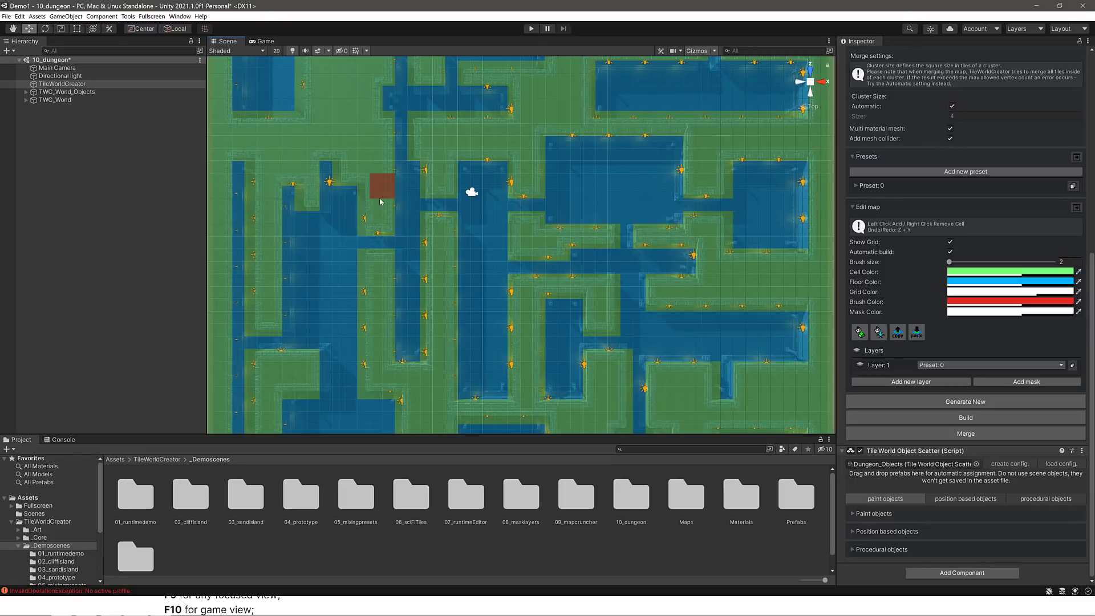
mouse_move(637, 224)
middle_down()
mouse_move(633, 142)
mouse_move(644, 240)
middle_up()
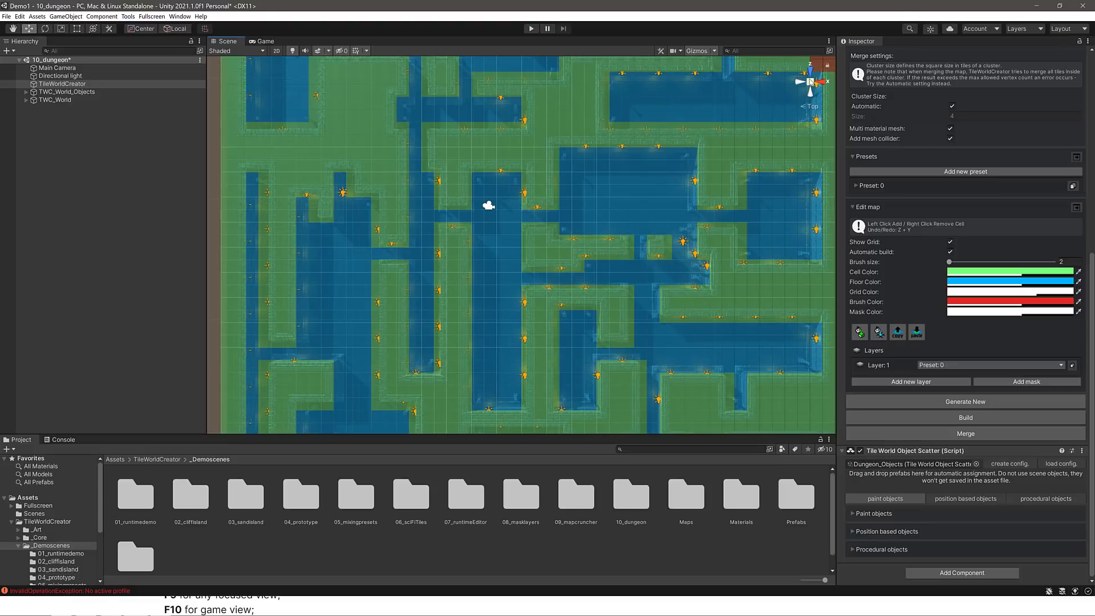
- Inspect the edited dungeon map from the side and from an angled perspective
click(820, 82)
middle_drag(582, 189, 627, 284)
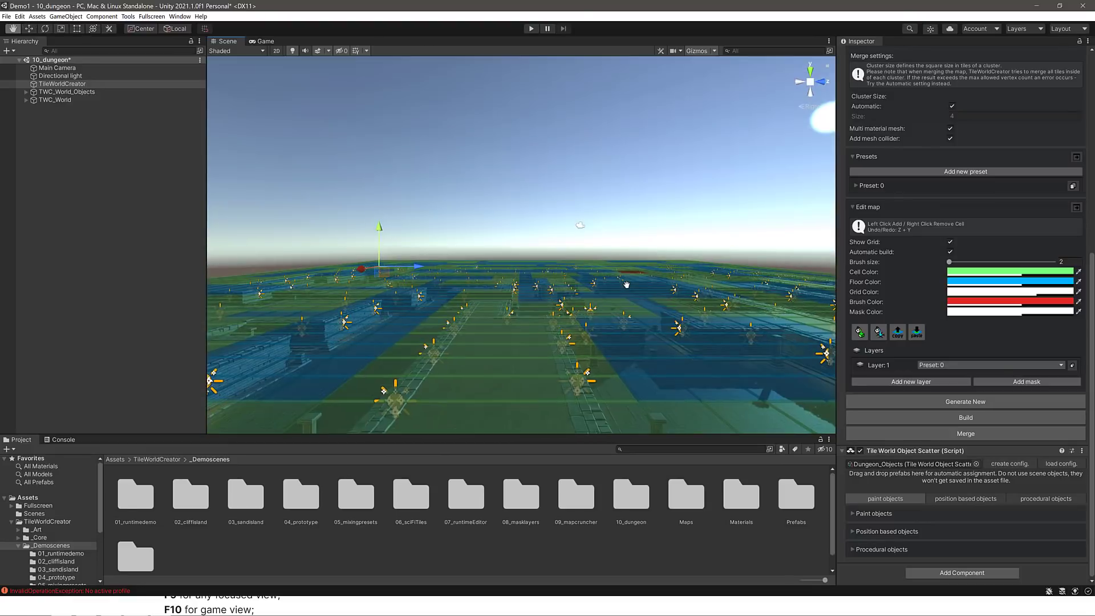
click(565, 317)
mouse_move(468, 290)
middle_down()
mouse_move(506, 361)
mouse_move(478, 292)
middle_up()
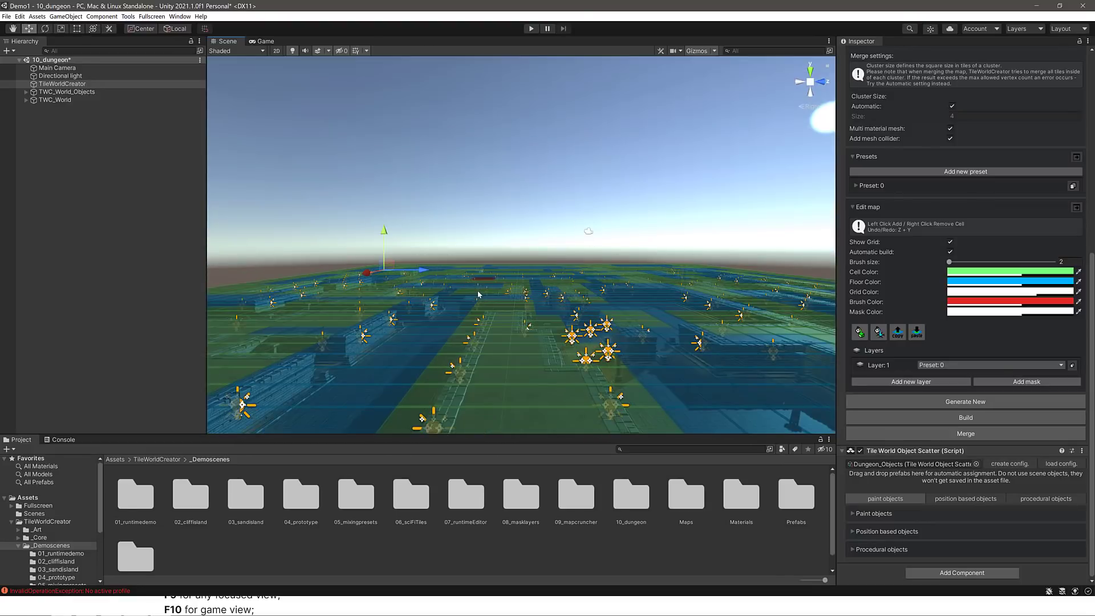
alt+right_drag(495, 305, 576, 363)
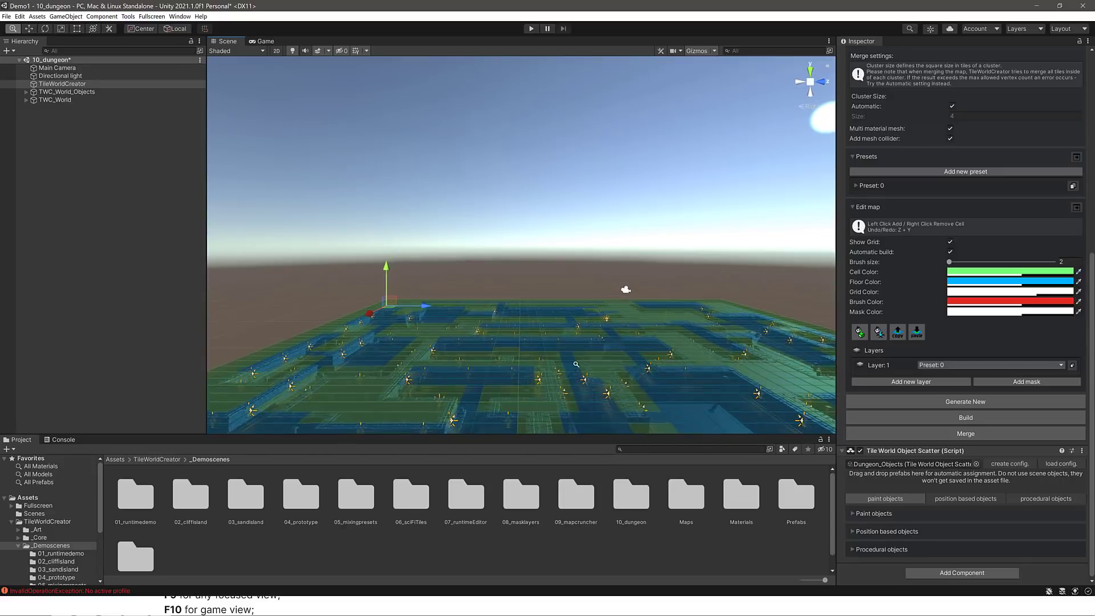
mouse_move(576, 364)
alt+mouse_down()
mouse_move(736, 432)
mouse_move(741, 417)
alt+mouse_up()
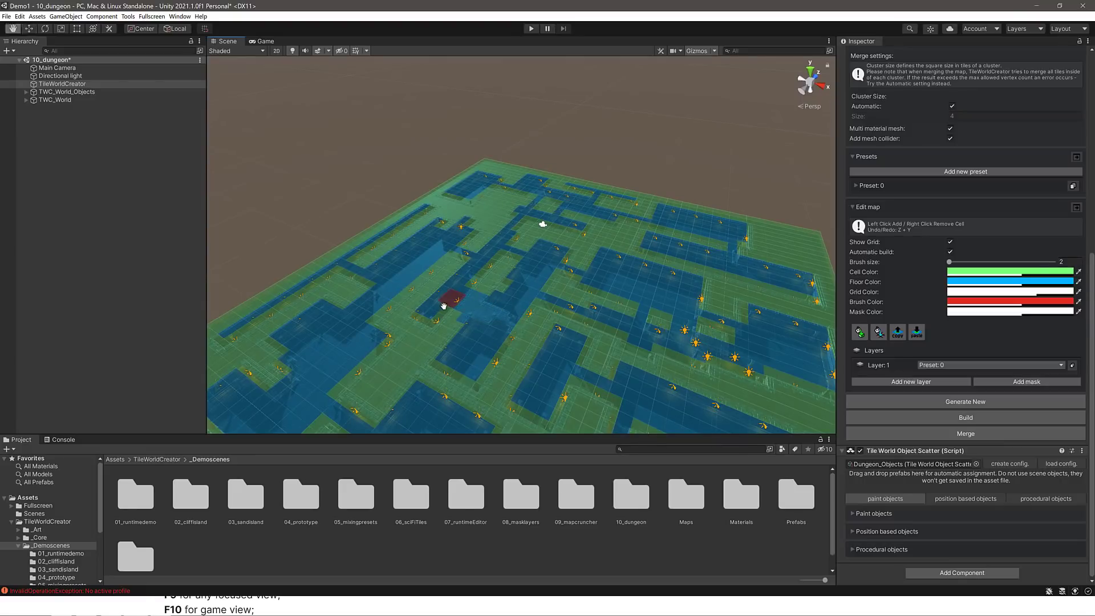
- Remove the wall cells between the tall room and the middle corridor, repaint part of that wall, and check the dungeon without the grid
mouse_move(443, 306)
right_down()
mouse_move(401, 300)
mouse_move(482, 322)
mouse_move(480, 297)
mouse_move(440, 257)
mouse_move(447, 274)
right_up()
click(66, 70)
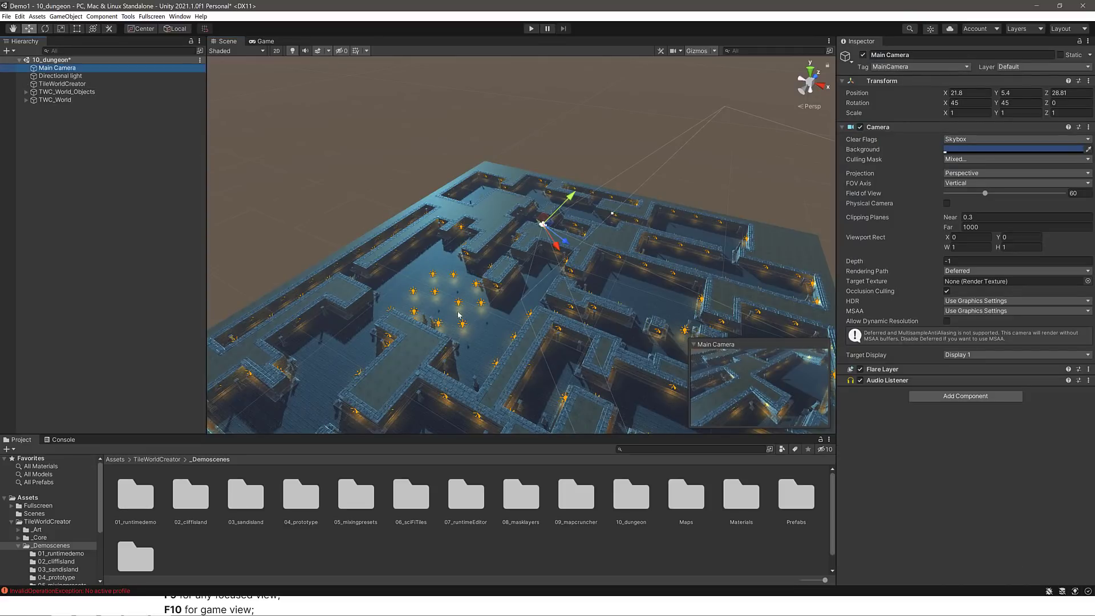
click(63, 83)
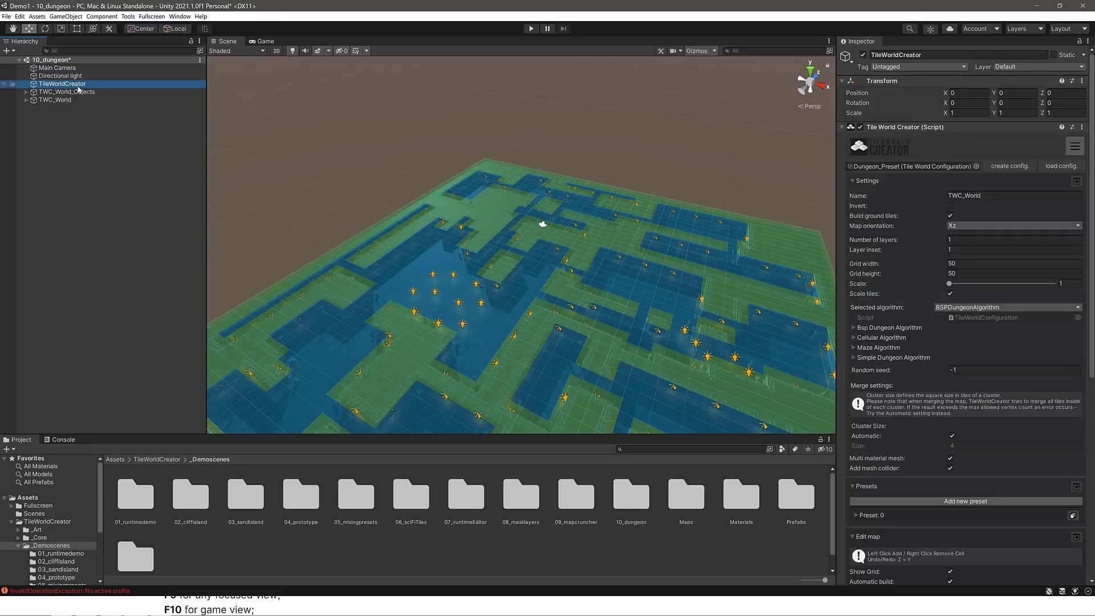
drag(455, 289, 450, 317)
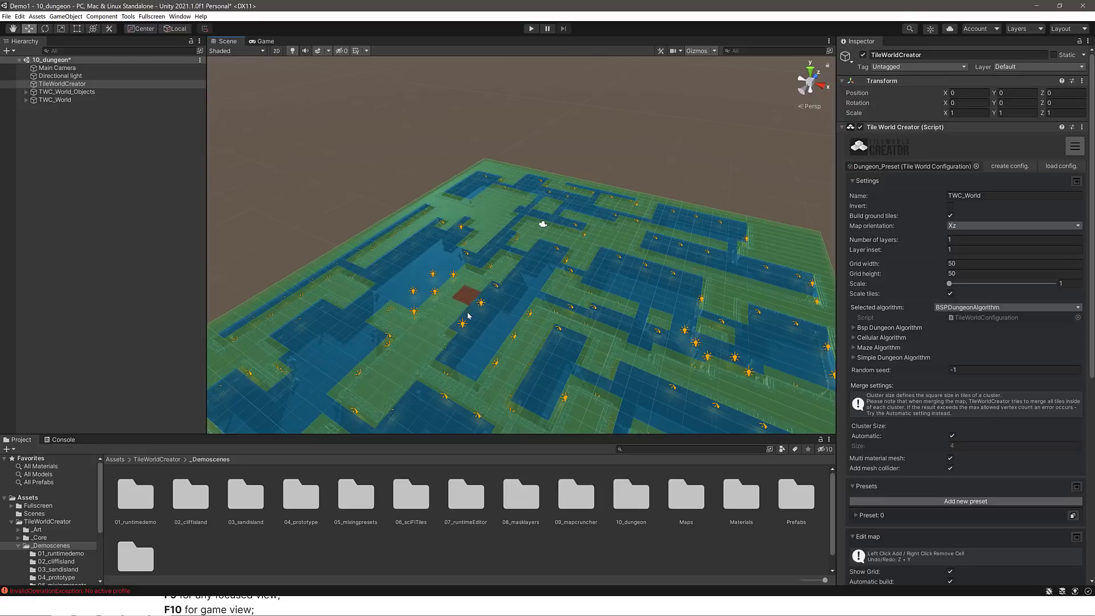
click(54, 68)
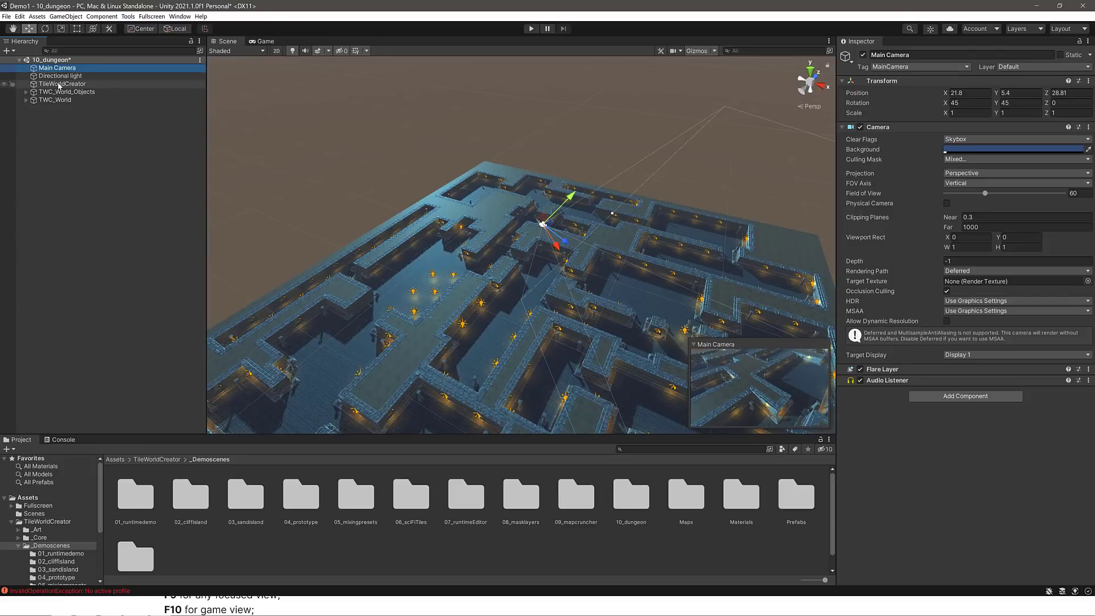
- Look over the TileWorldCreator, TWC_World_Objects and TWC_World objects in the scene hierarchy
click(73, 84)
click(73, 93)
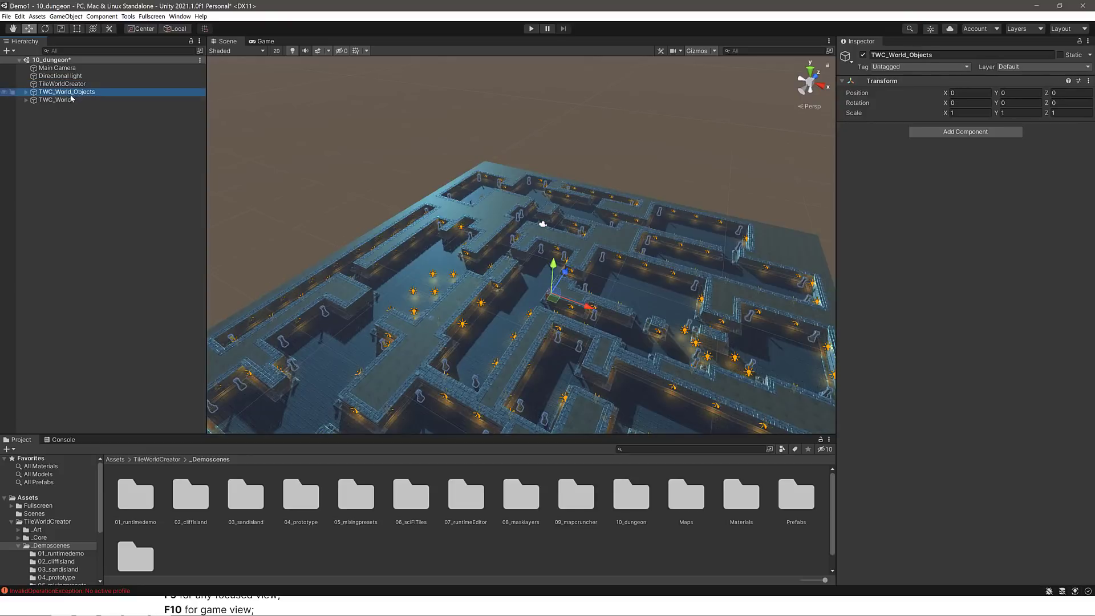
click(60, 100)
click(61, 84)
click(66, 92)
click(62, 100)
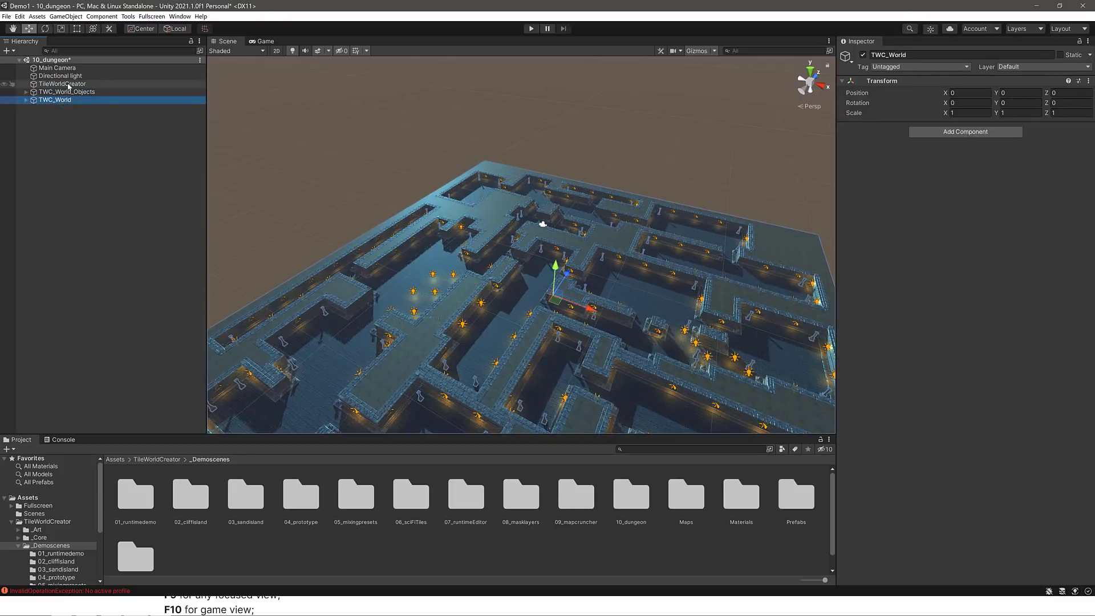
- Expand TileWorldCreator's paint, position based and procedural object settings in the Tile World Object Scatter script and spawn the procedural objects
click(62, 84)
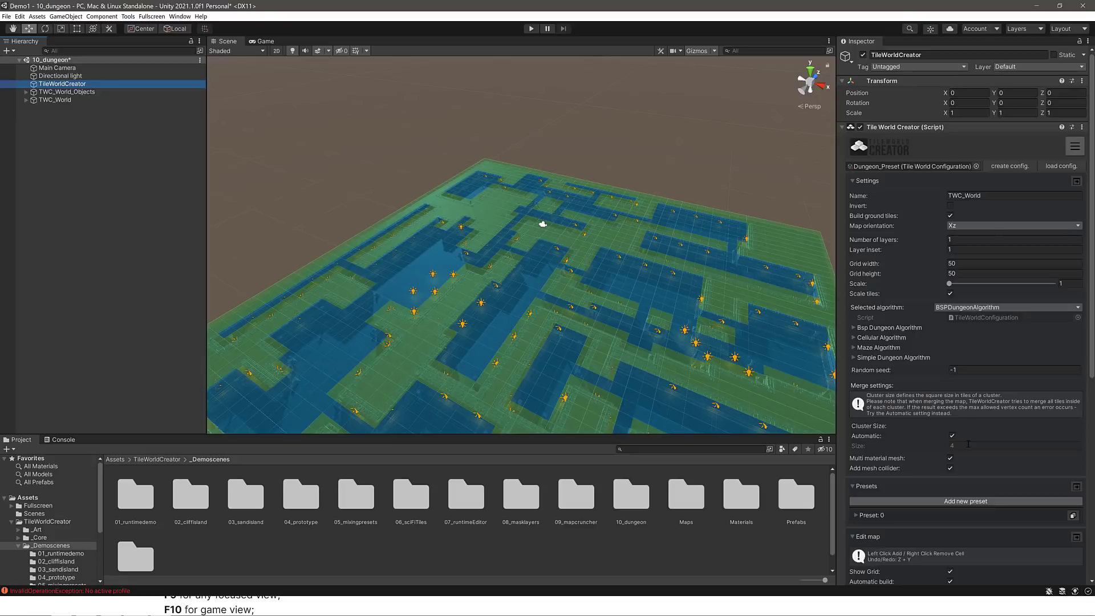
scroll(968, 444, down, 10)
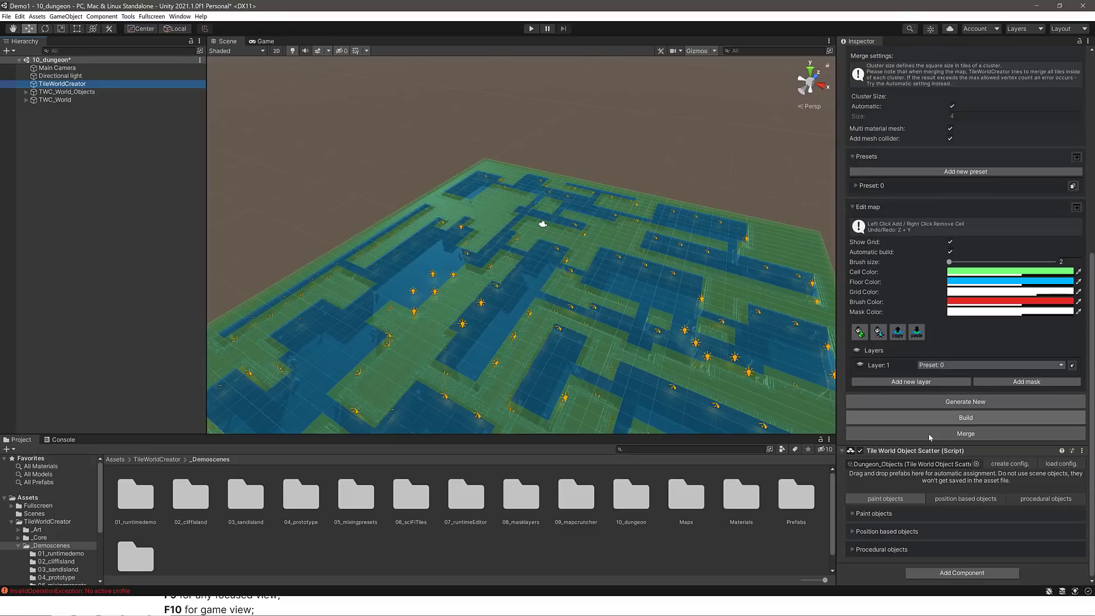
click(850, 514)
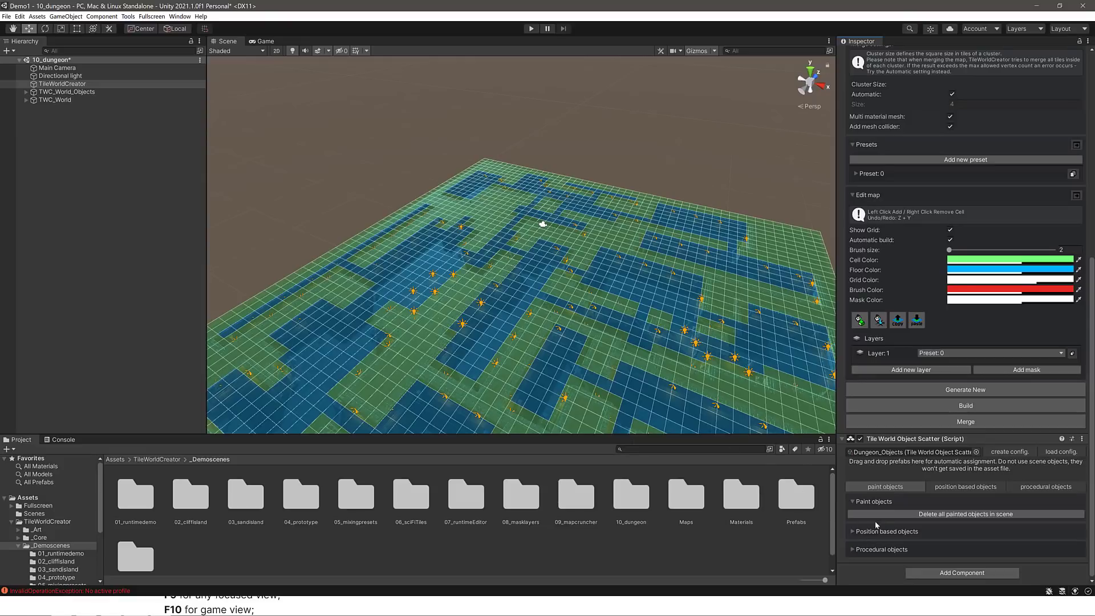
click(879, 531)
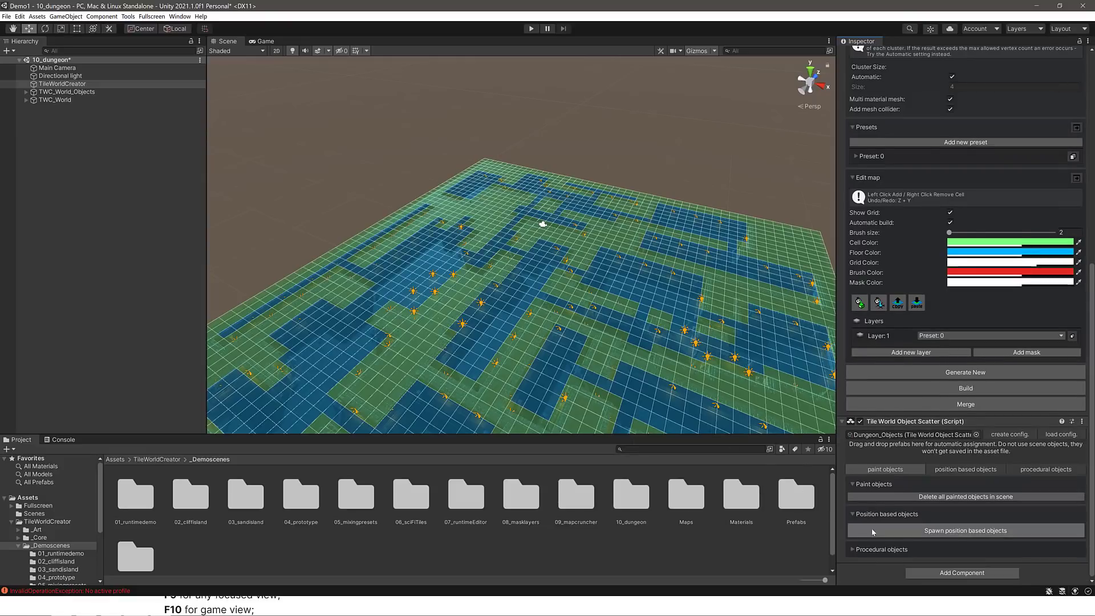
click(865, 549)
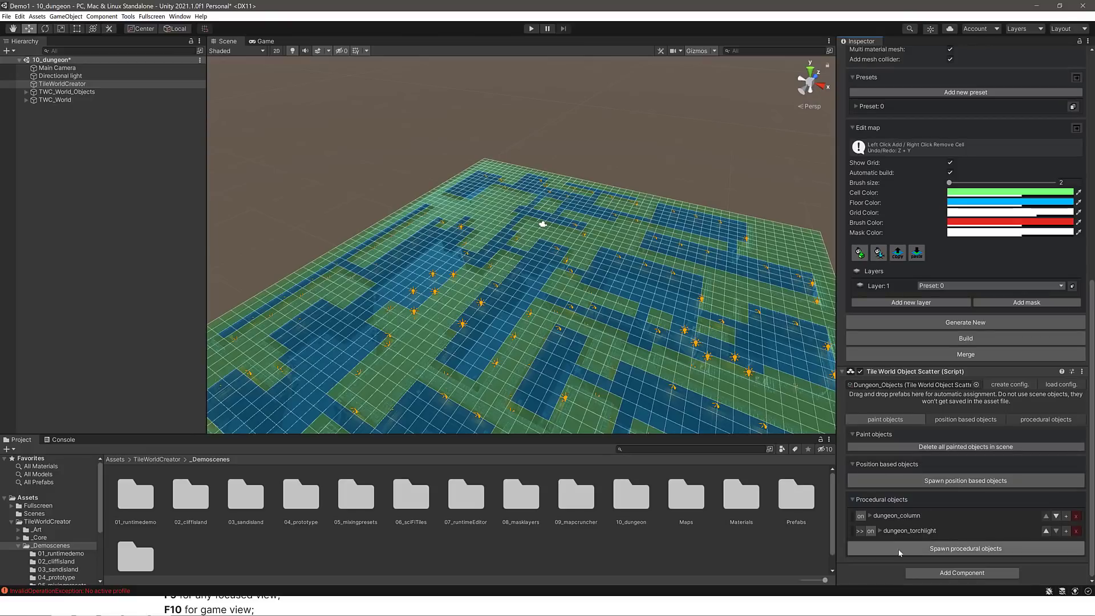
click(949, 549)
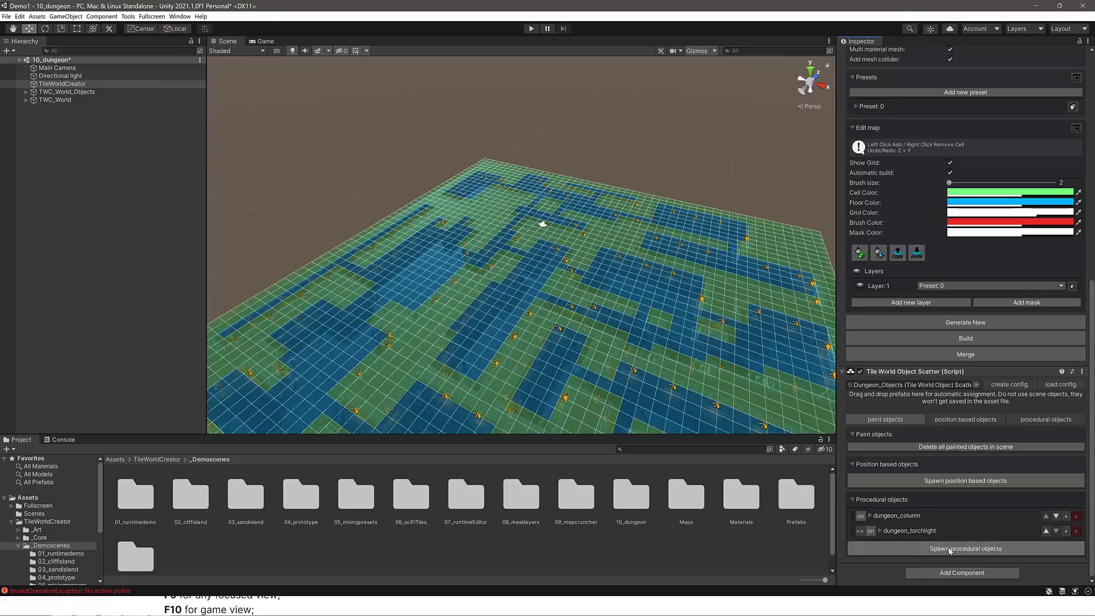
- Try CellularAlgorithm, MazeAlgorithm and SimpleDungeonAlgorithm in turn as the map's selected algorithm
scroll(1002, 406, up, 10)
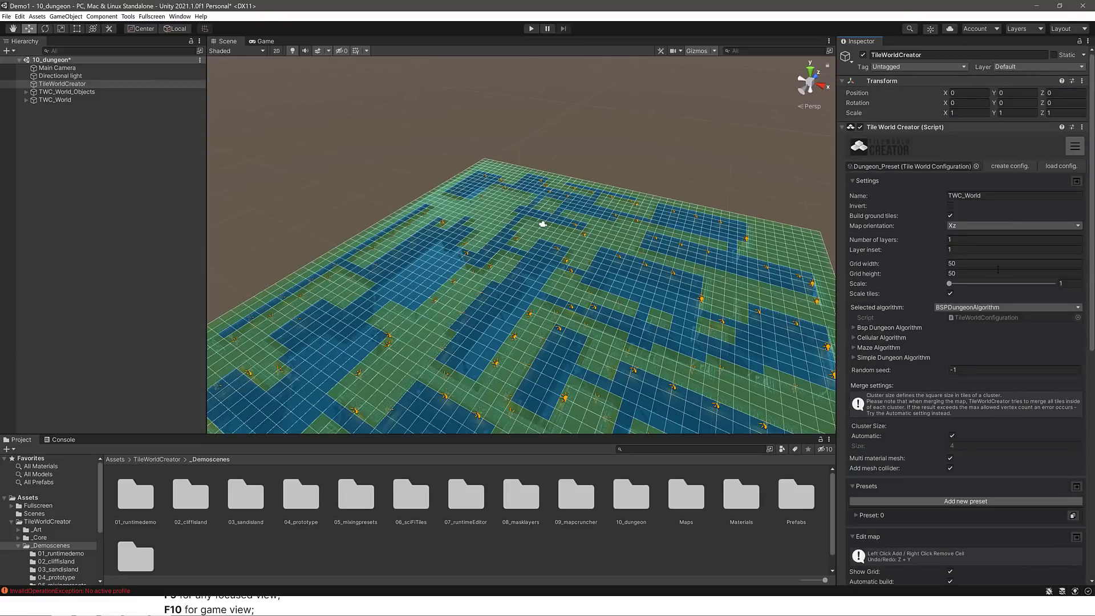
click(1008, 308)
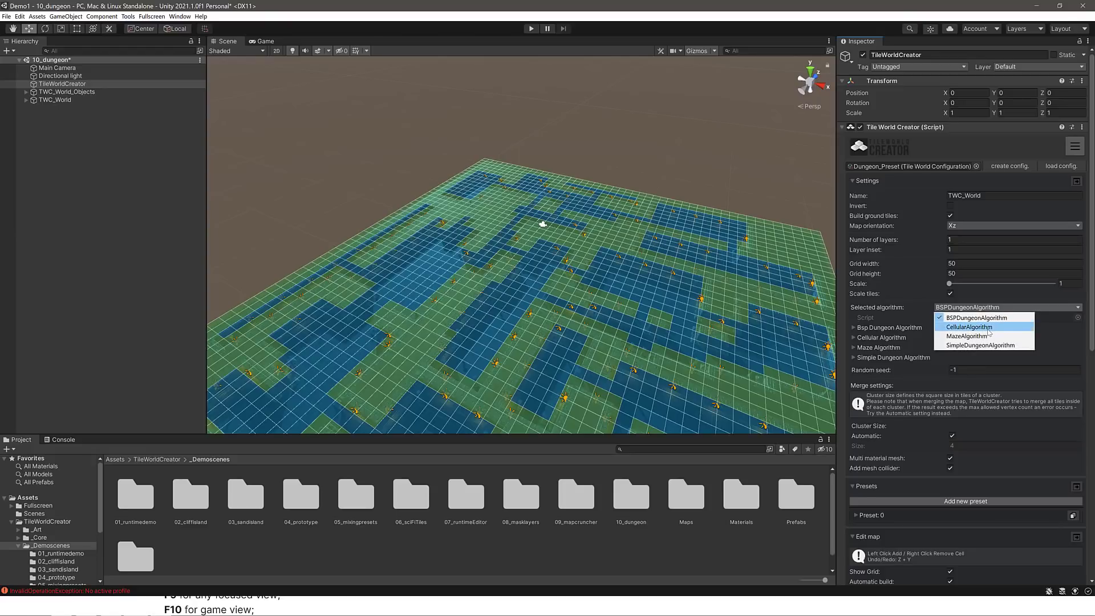
click(988, 329)
click(991, 308)
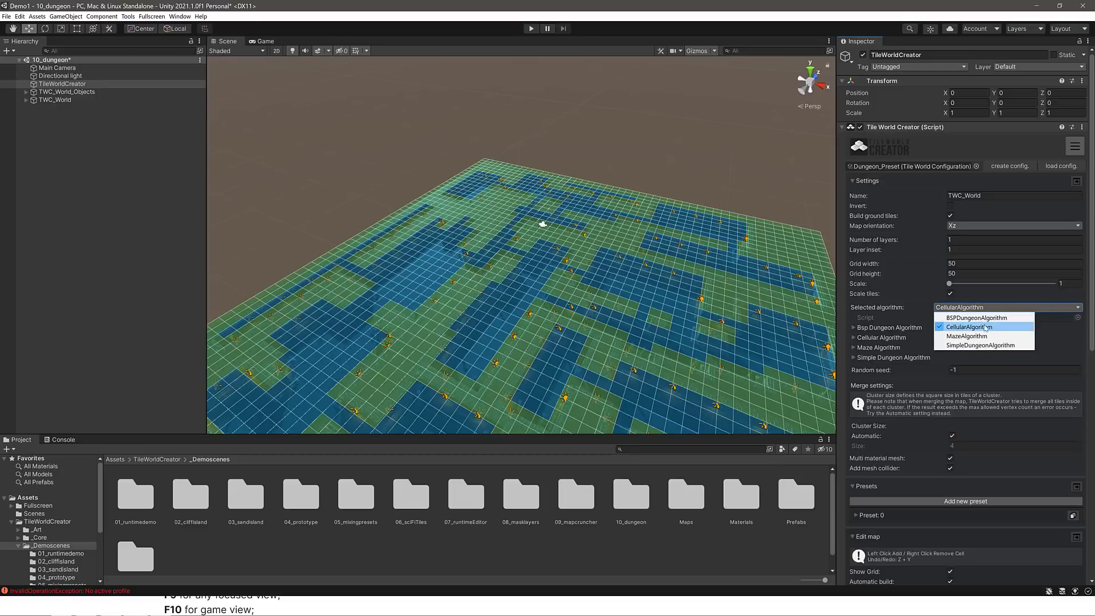
click(981, 336)
click(988, 309)
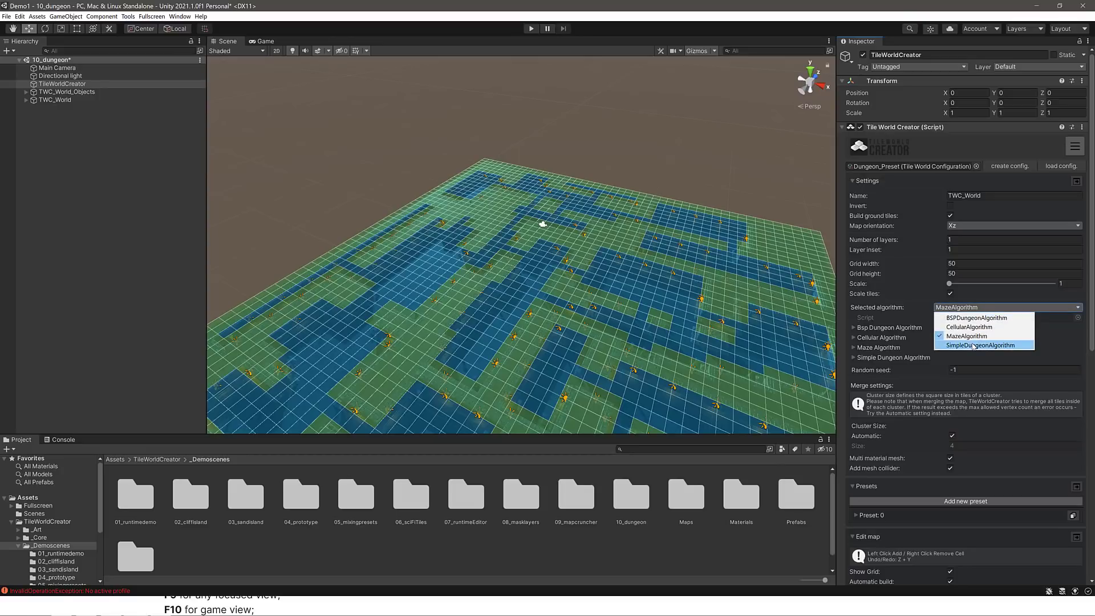
click(974, 345)
- Set the selected algorithm to CellularAlgorithm and generate a new map
click(979, 309)
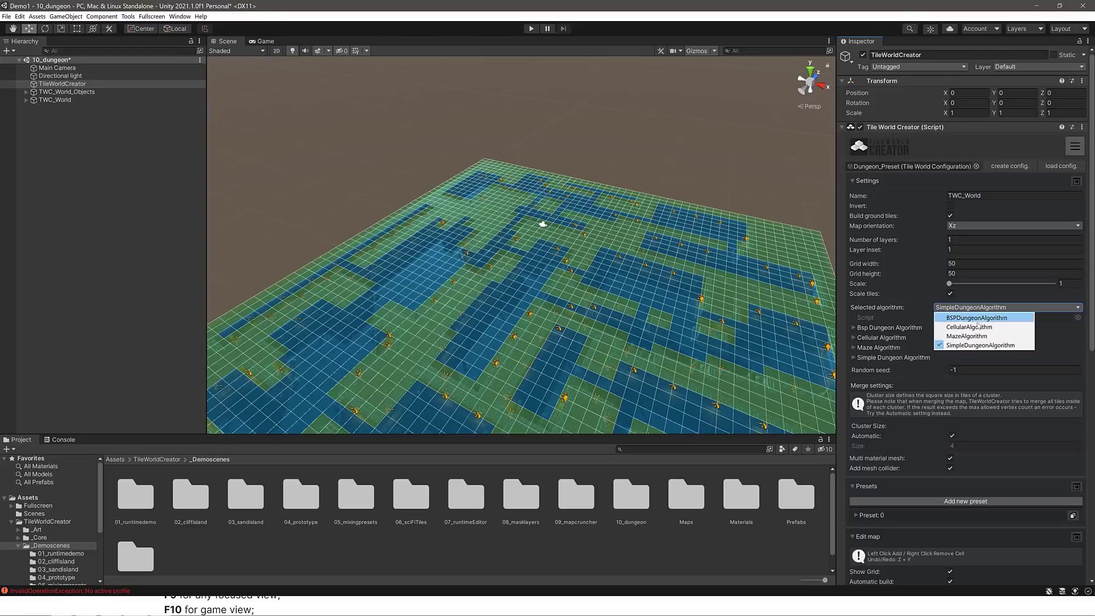
click(974, 327)
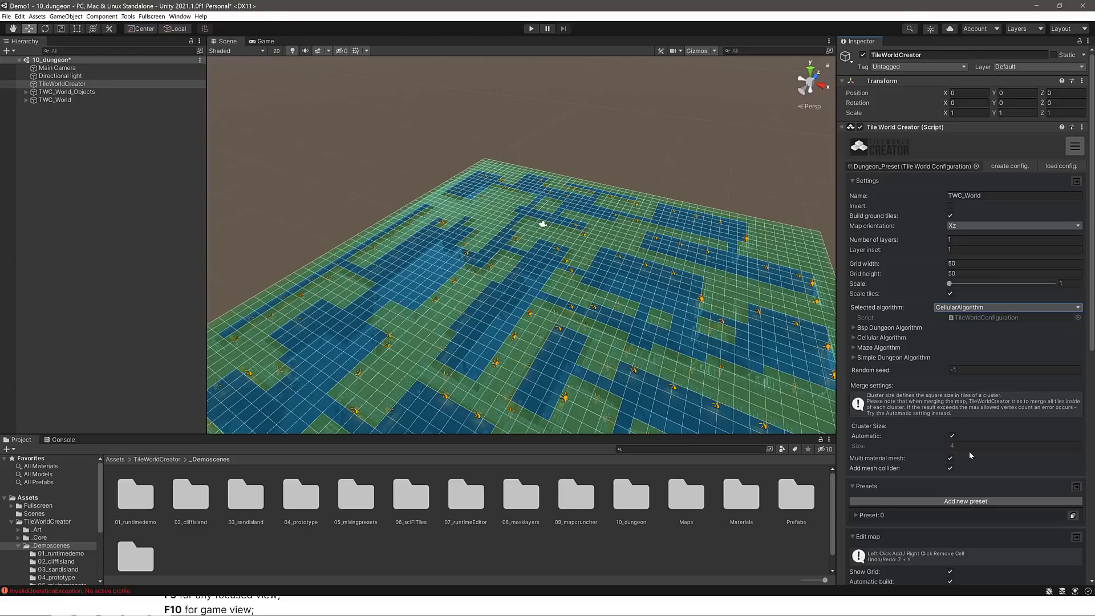
scroll(971, 454, down, 10)
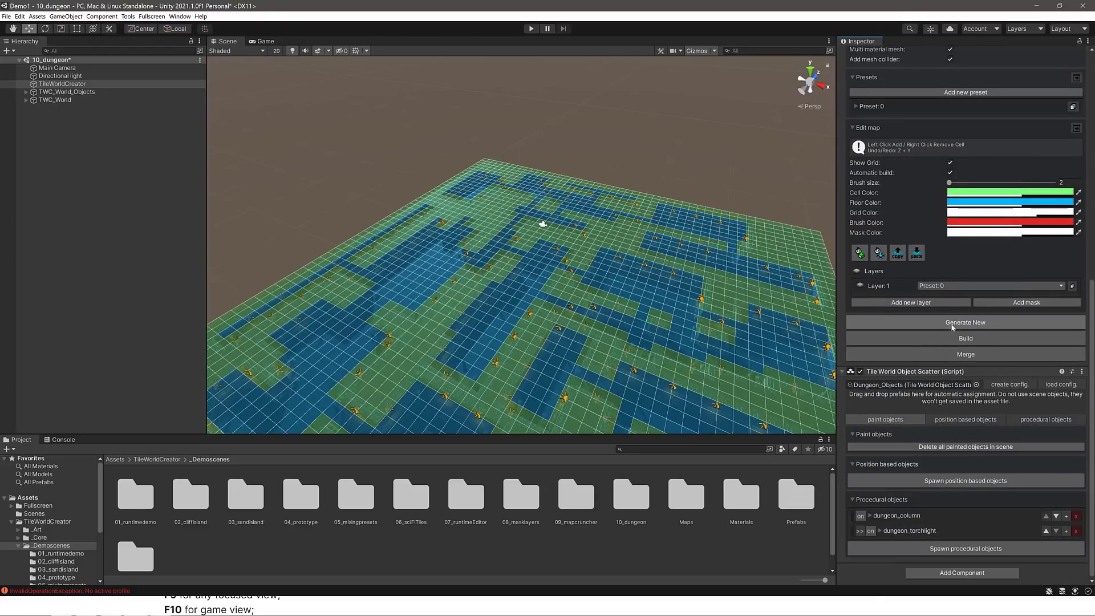
click(952, 322)
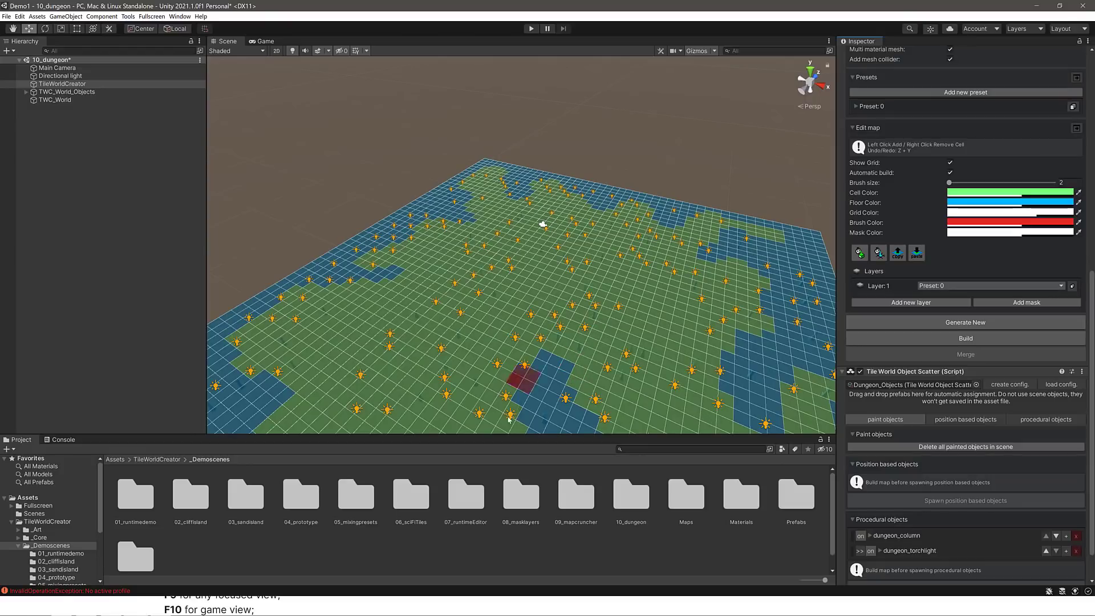
scroll(620, 368, down, 3)
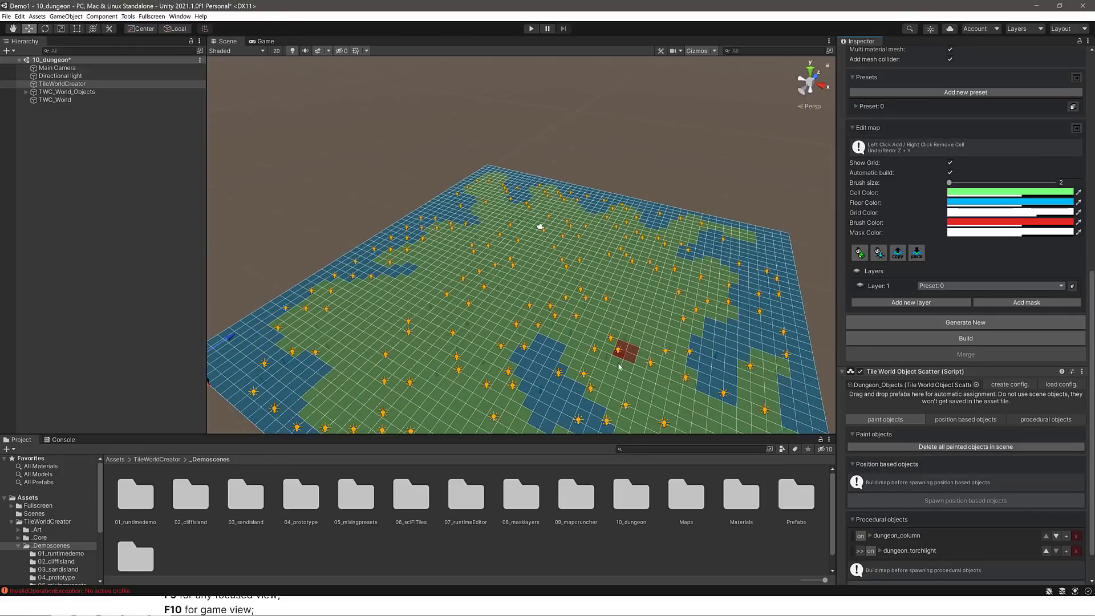
scroll(620, 368, down, 4)
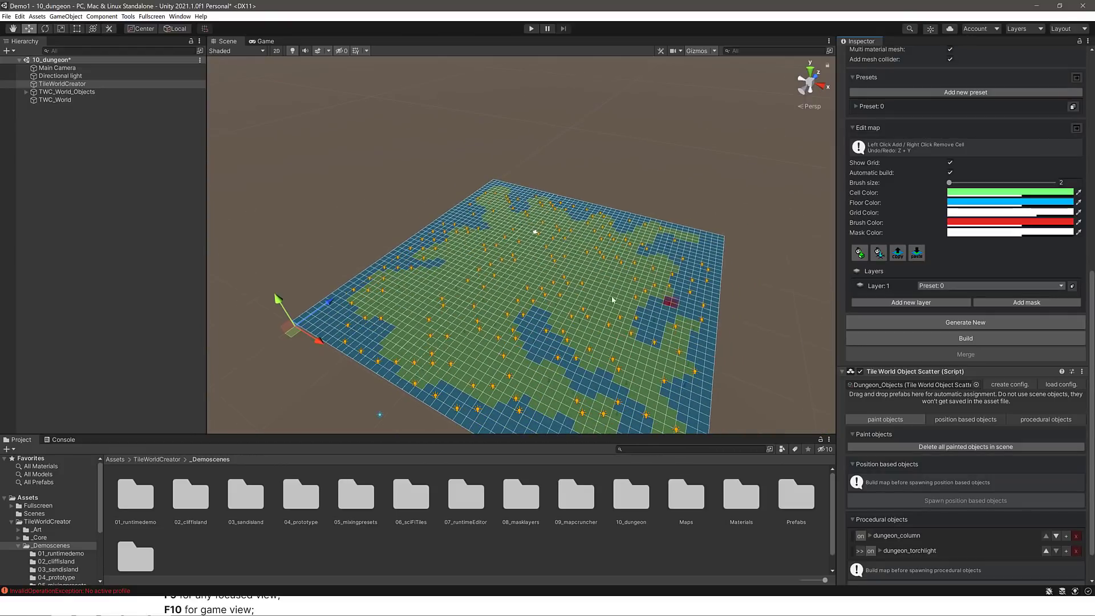
- Switch the selected algorithm to MazeAlgorithm and generate a new map
scroll(1062, 287, up, 10)
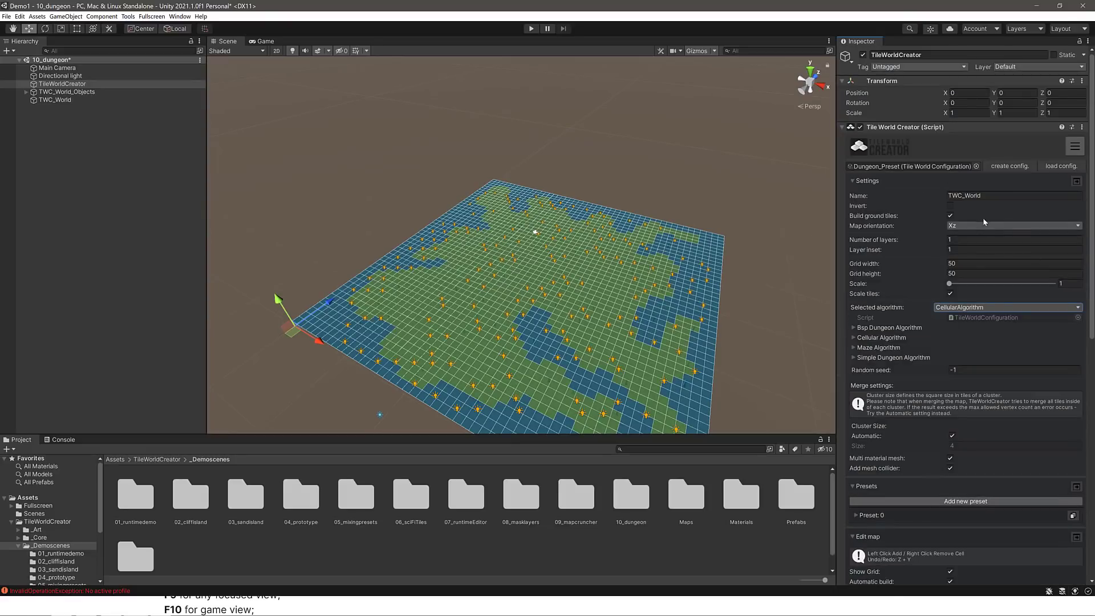
click(1019, 307)
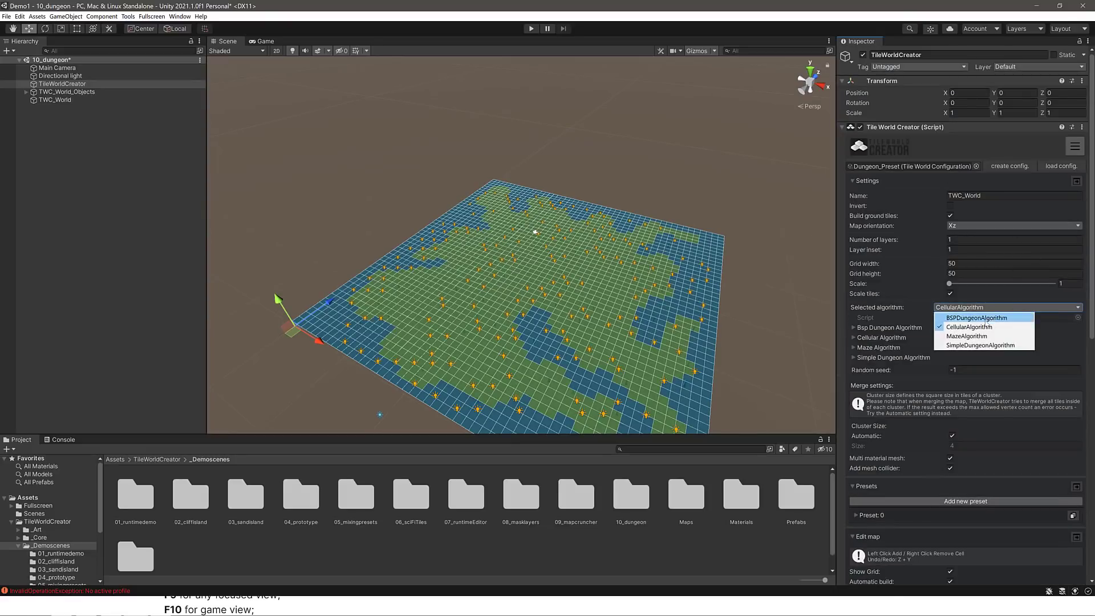
click(969, 327)
scroll(958, 456, down, 6)
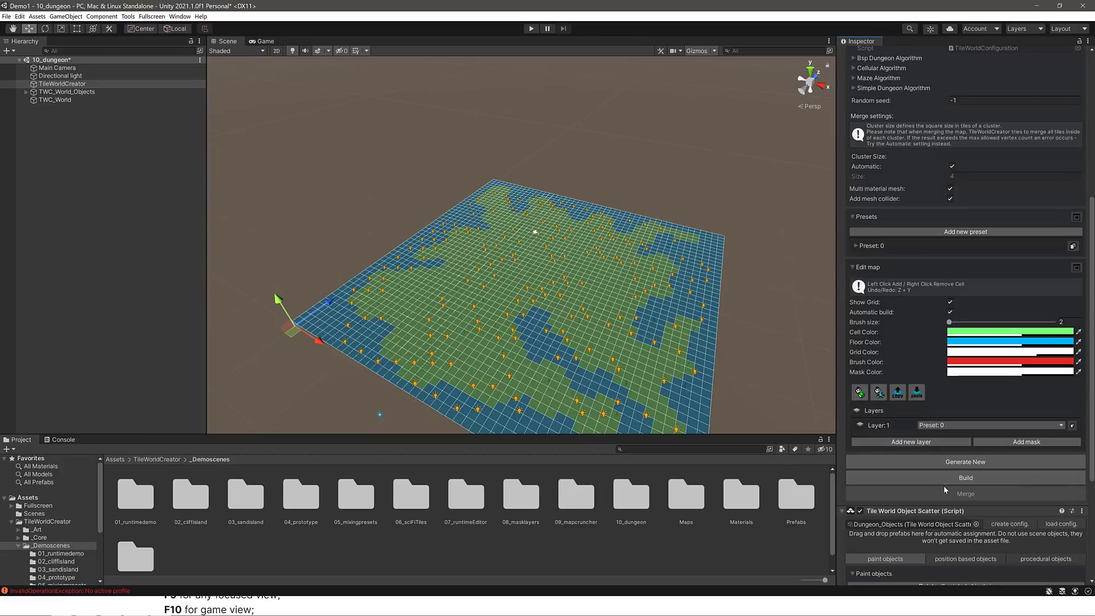
scroll(943, 489, down, 5)
click(976, 281)
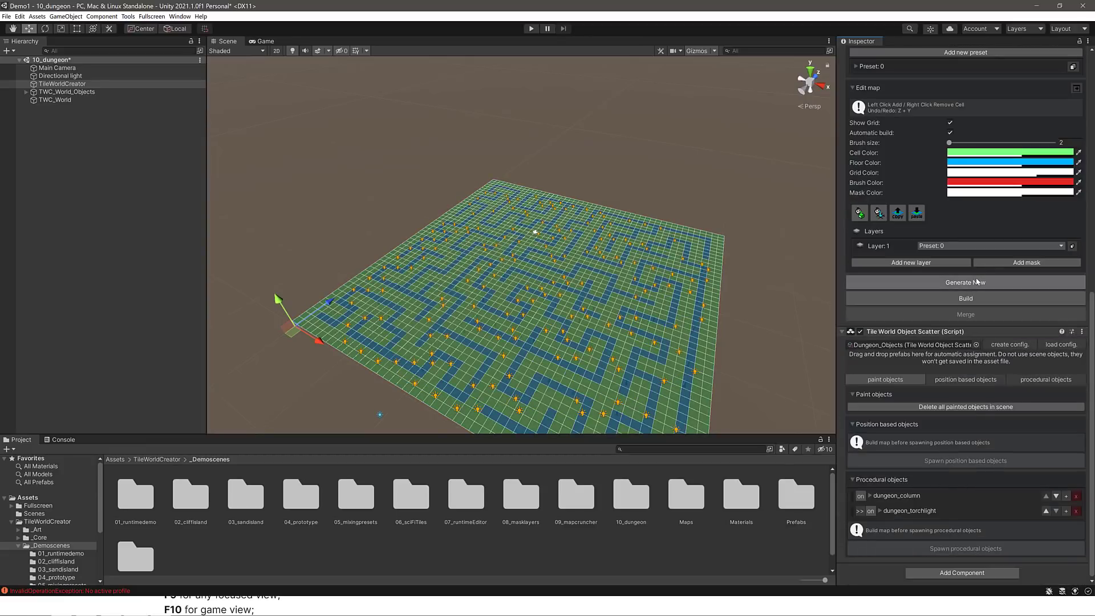
- Reselect TileWorldCreator, set its algorithm to BSPDungeonAlgorithm, and generate a new map
click(57, 69)
key(Down)
key(Down)
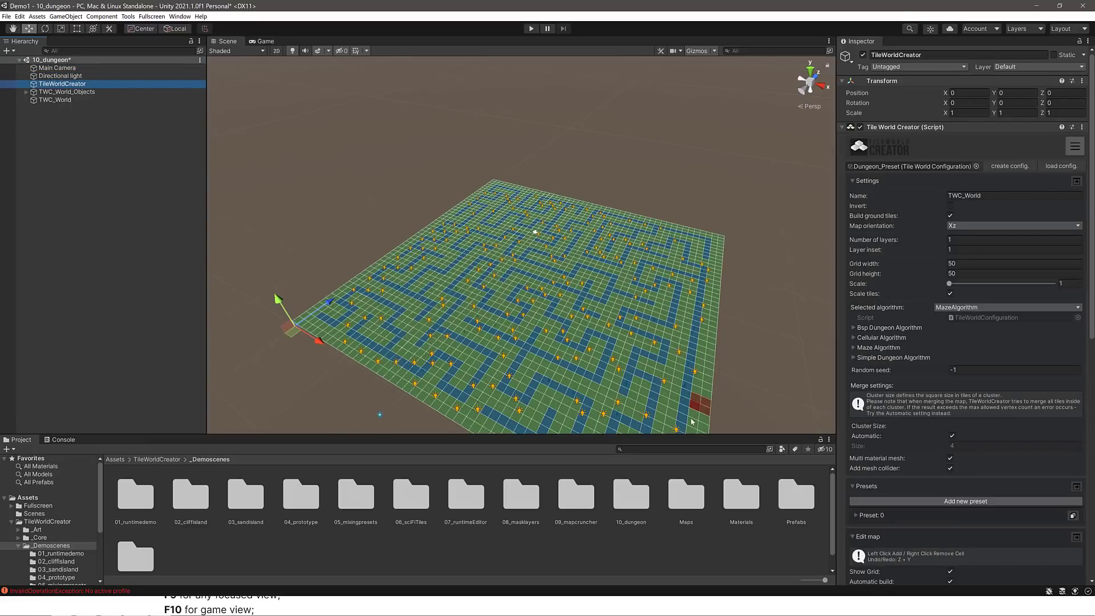
click(985, 308)
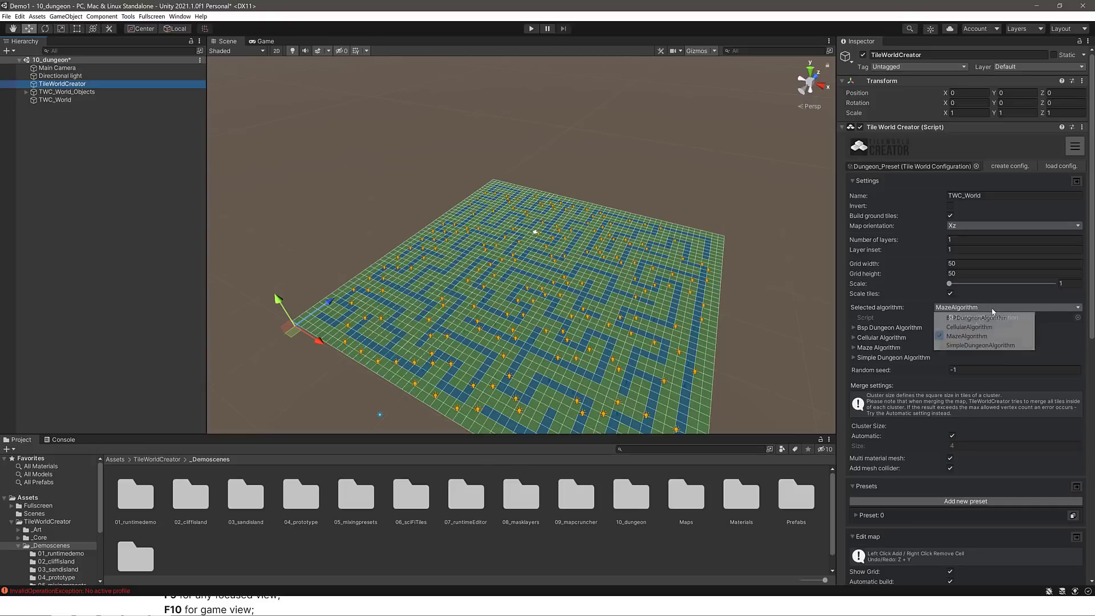
click(986, 318)
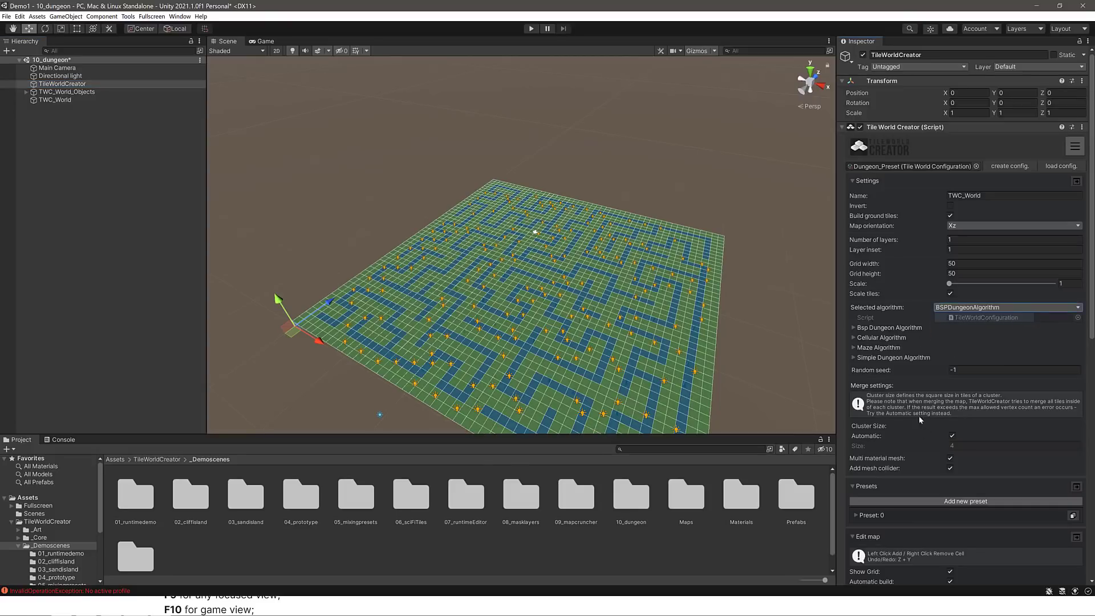
scroll(978, 365, down, 10)
click(975, 374)
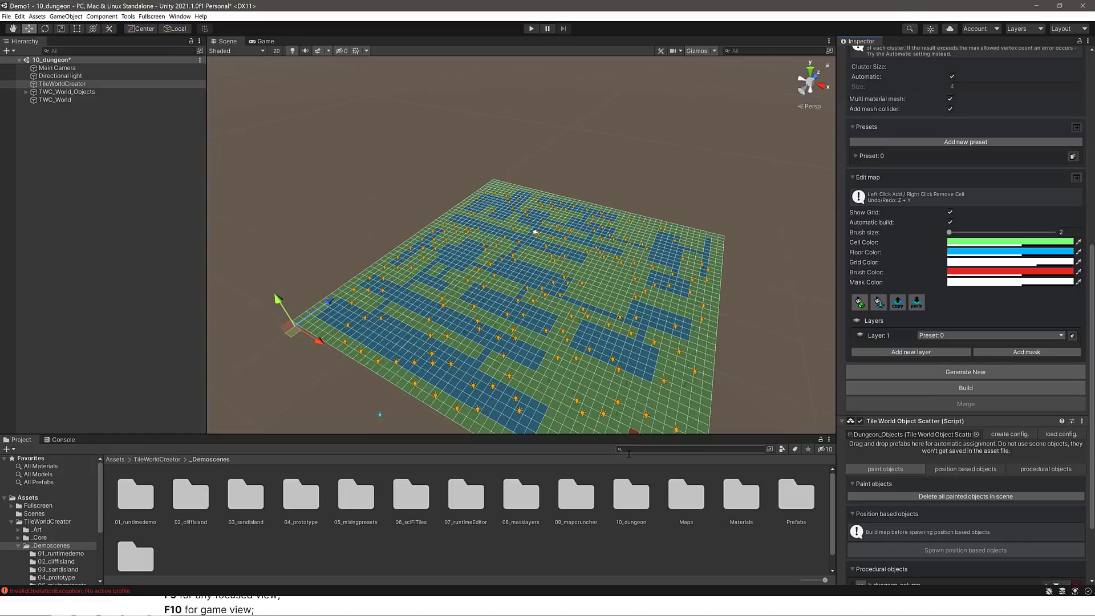
- Regenerate the BSP dungeon map several more times to get different room layouts
click(975, 372)
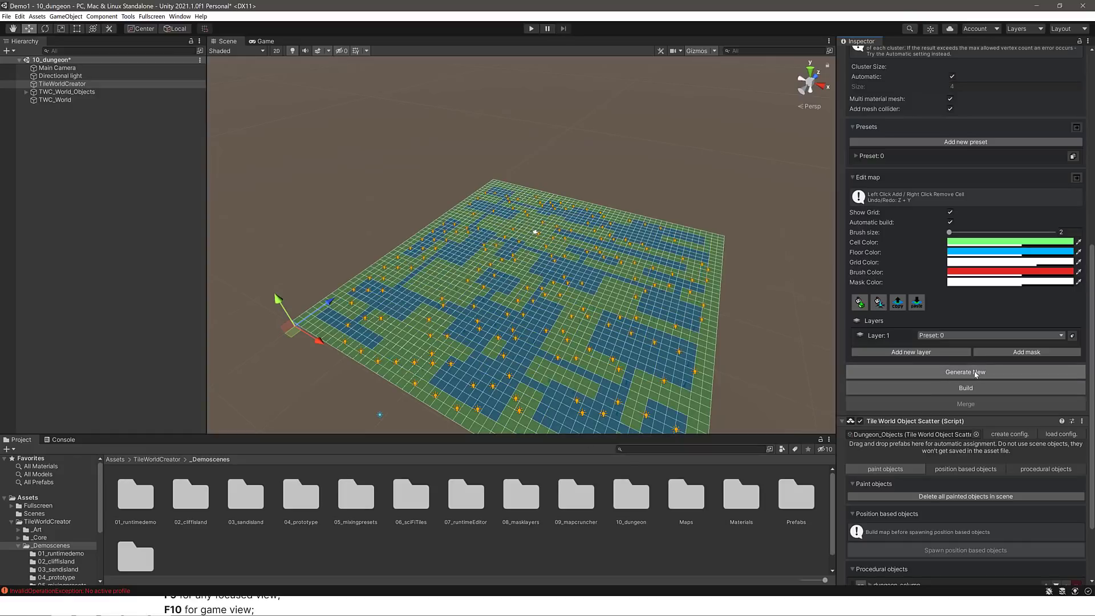
click(976, 372)
click(976, 372)
click(975, 372)
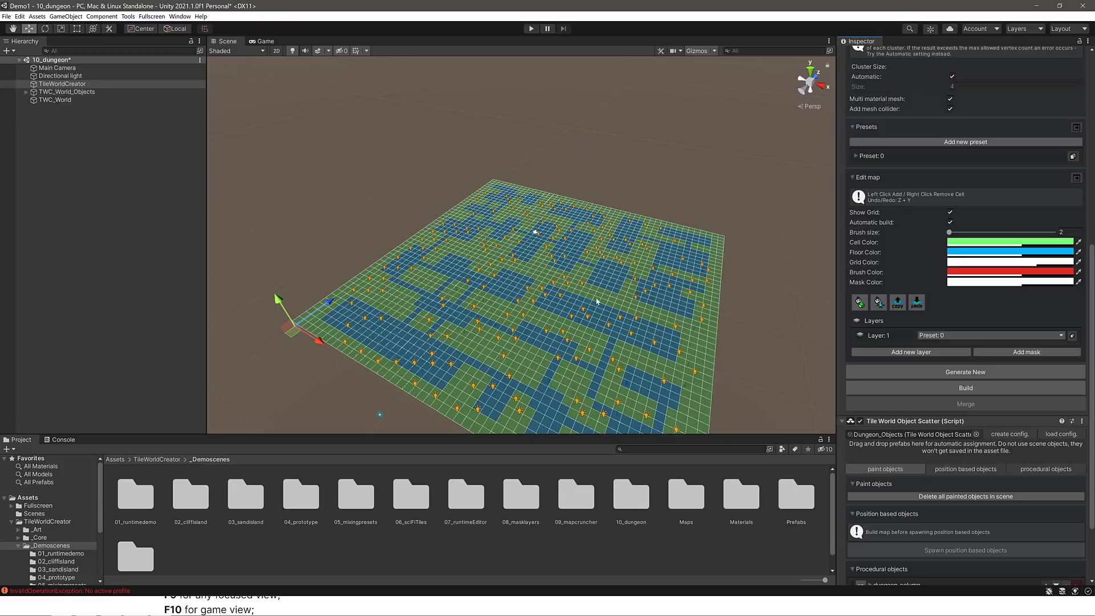
- Open the 07_runtimeEditor scene from its demo scene folder, discarding the changes to 10_dungeon
click(471, 495)
double_click(466, 495)
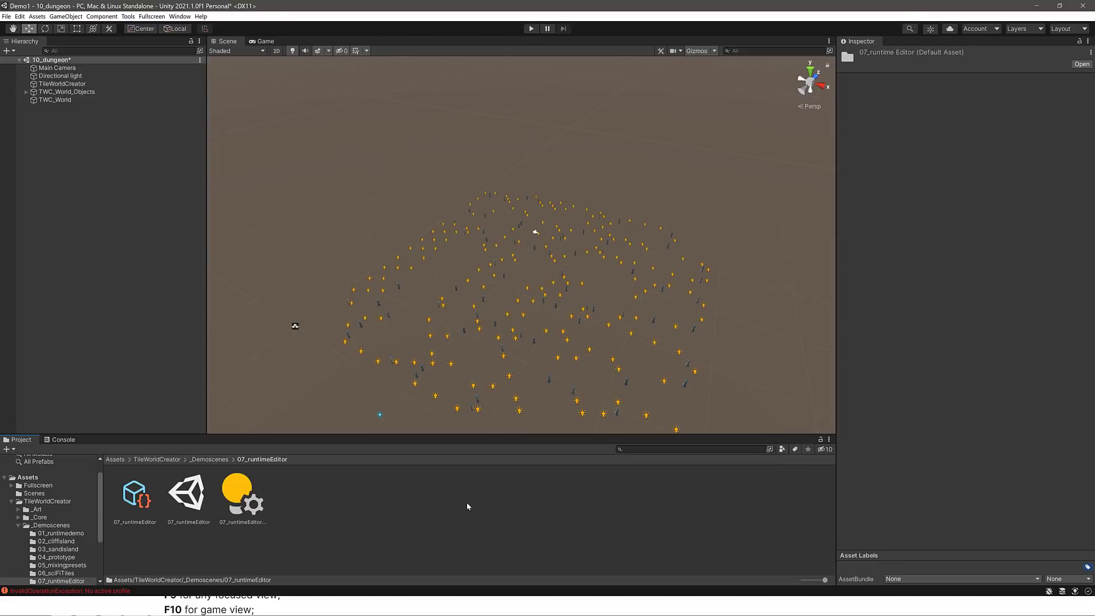
double_click(186, 497)
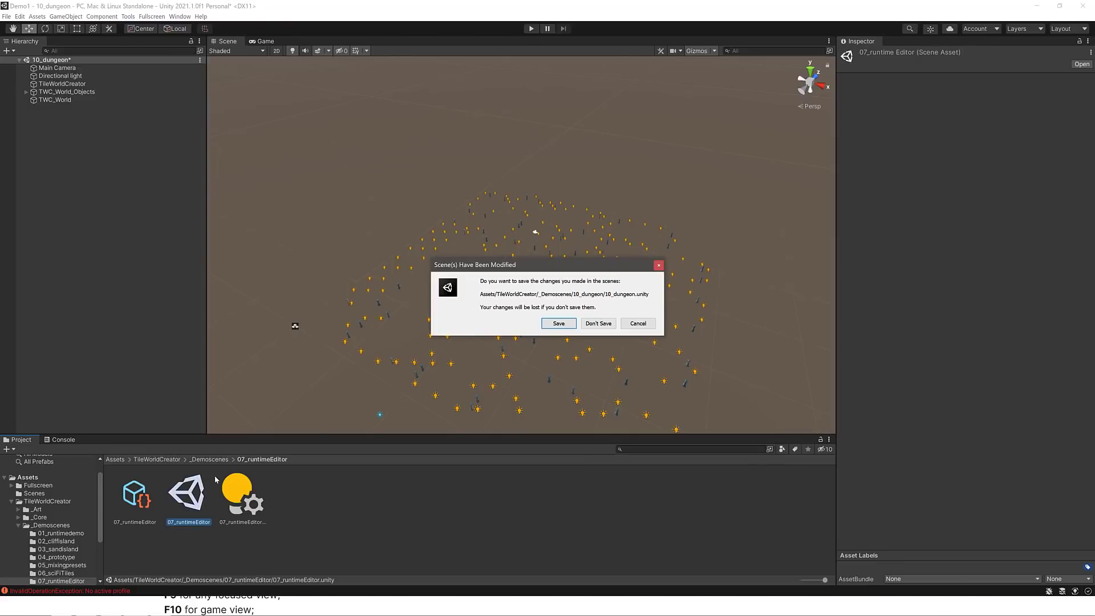
click(609, 330)
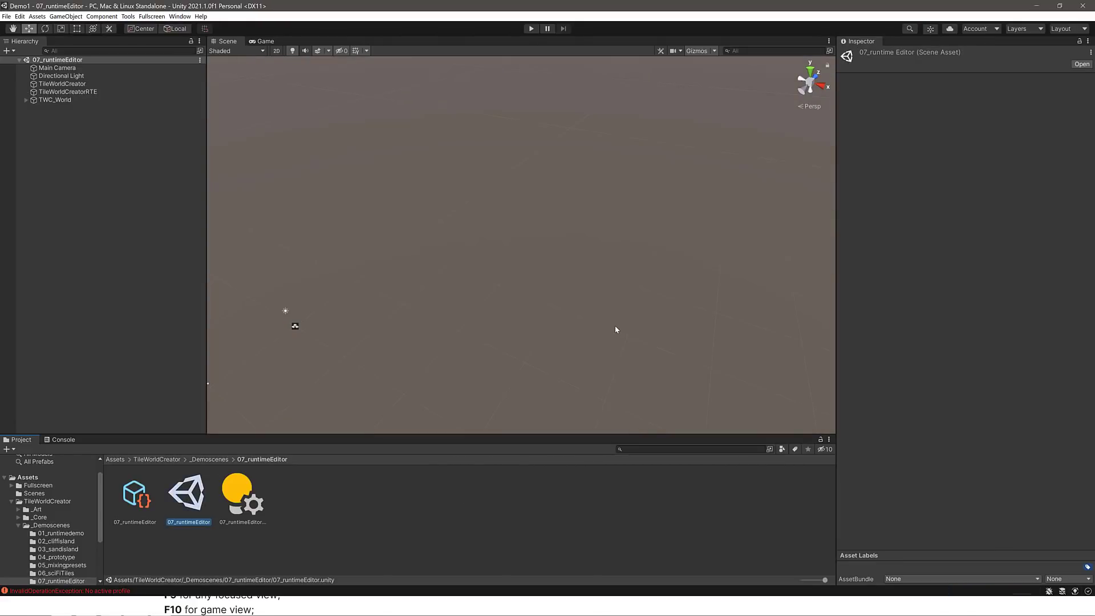
- Select TileWorldCreator, run the 07_runtimeEditor scene, and scale the game view to 1.5x
click(46, 85)
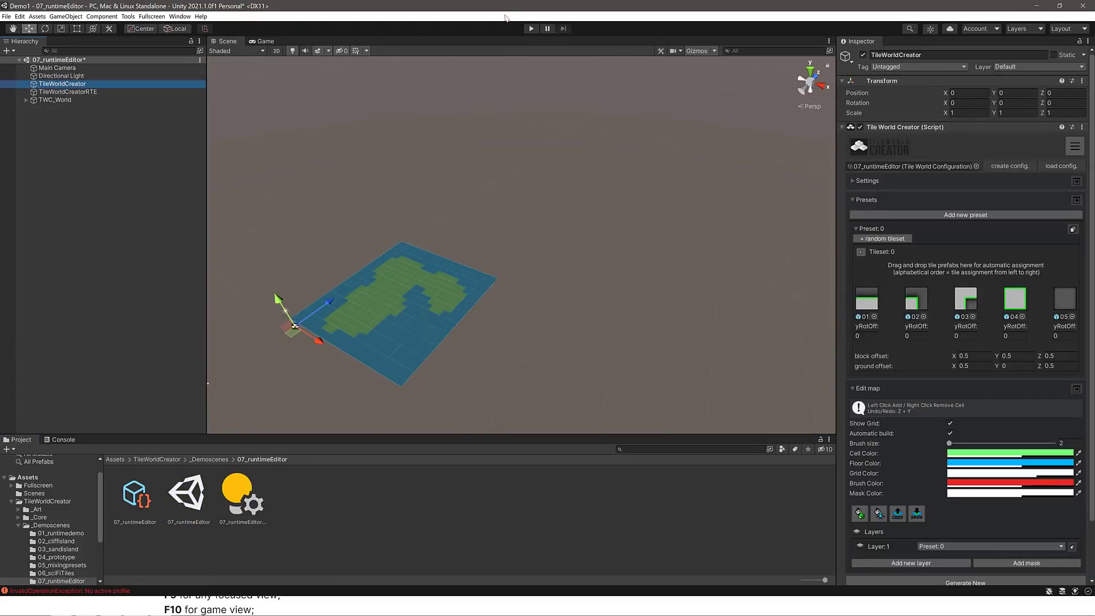
click(535, 29)
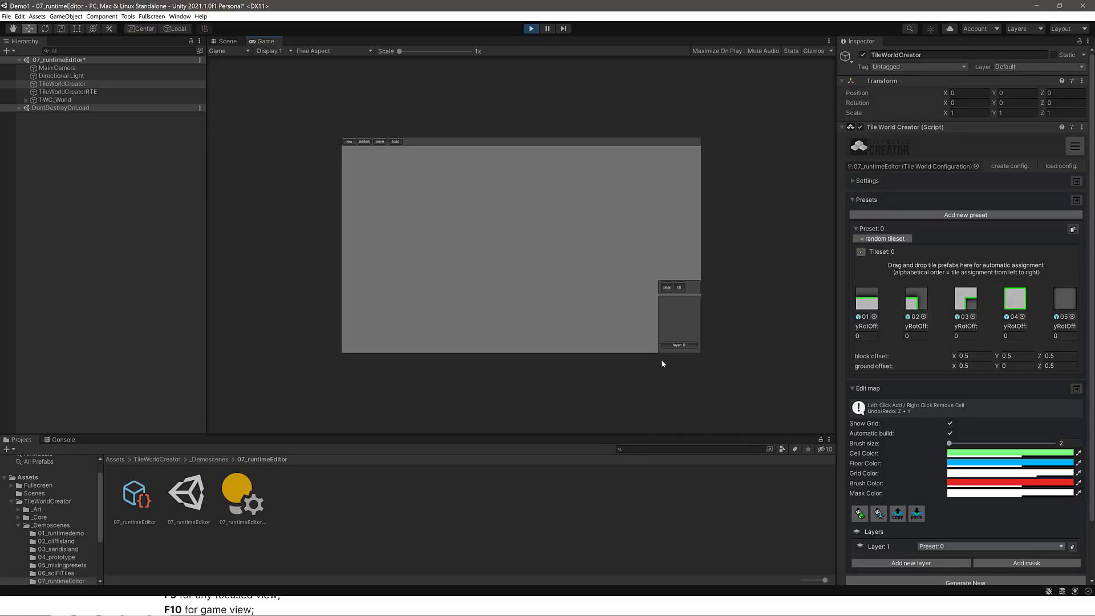
drag(402, 51, 412, 51)
- Create a new map in the running editor with a width of 16 and a matching height
click(268, 93)
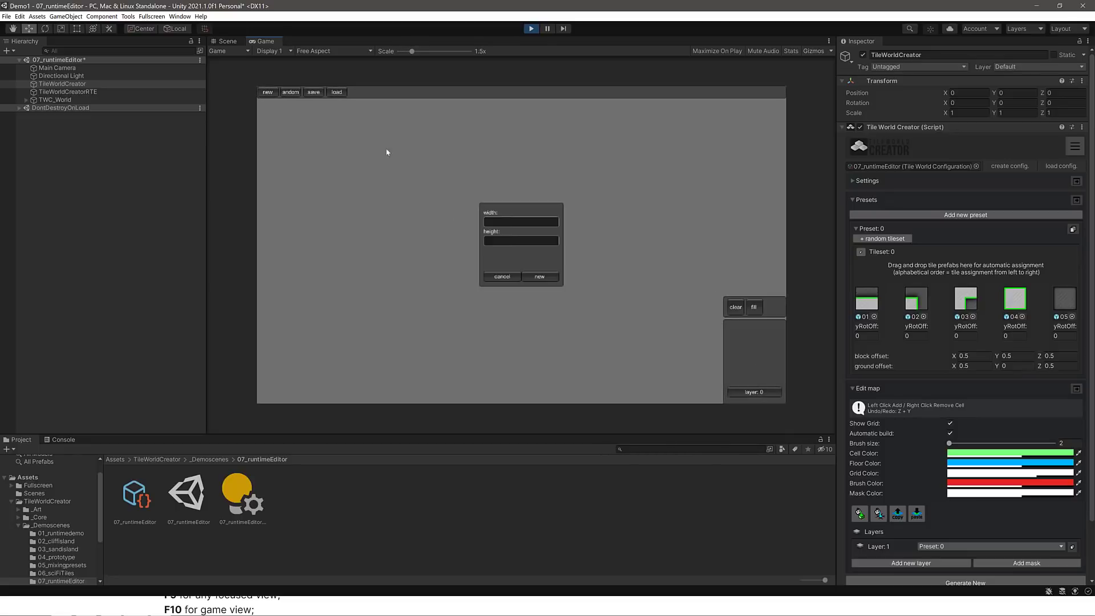
click(497, 223)
text(16)
click(499, 240)
click(539, 276)
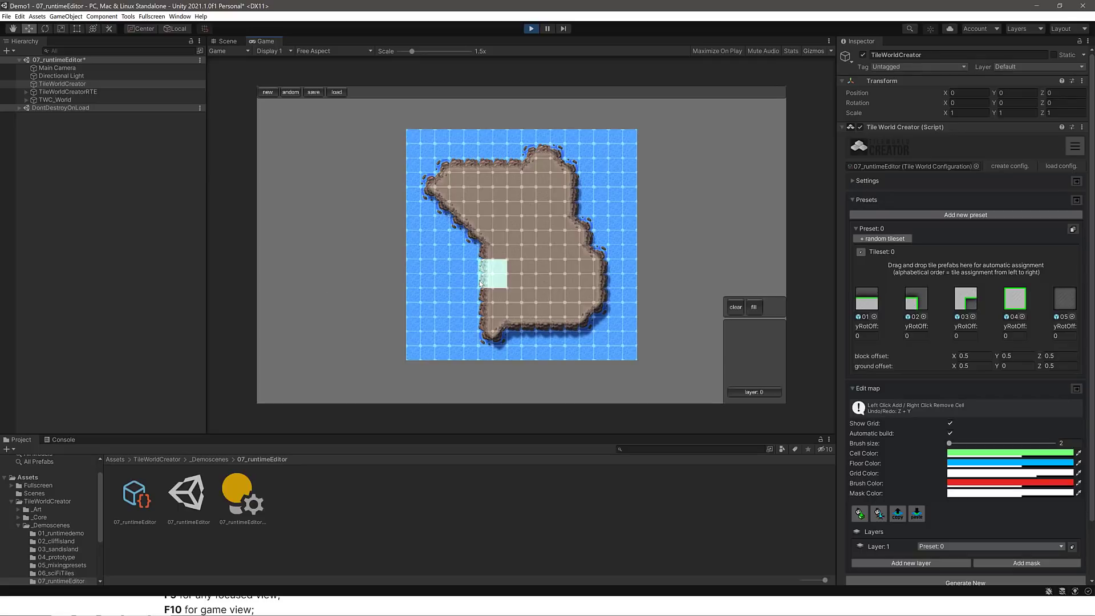
- Paint extra land along the island's west edge and carve a water hole inside the island
mouse_move(491, 248)
mouse_down()
mouse_move(525, 276)
mouse_move(484, 268)
mouse_up()
right_drag(450, 267, 562, 268)
mouse_move(452, 276)
mouse_down()
mouse_move(463, 216)
mouse_move(504, 283)
mouse_move(486, 265)
mouse_up()
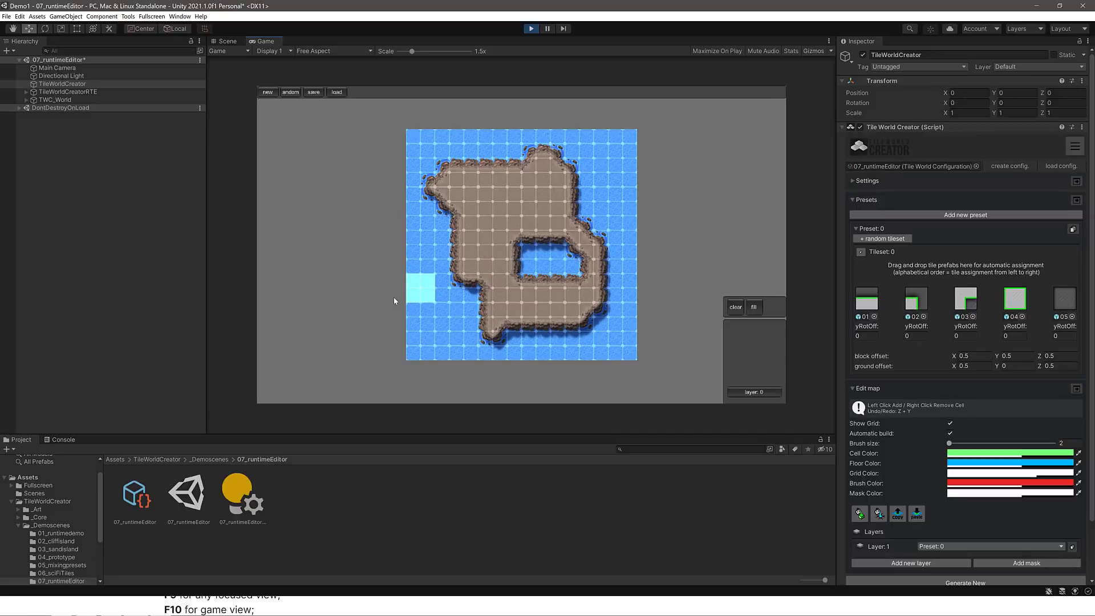
- Generate random island maps several times in the running editor
click(287, 93)
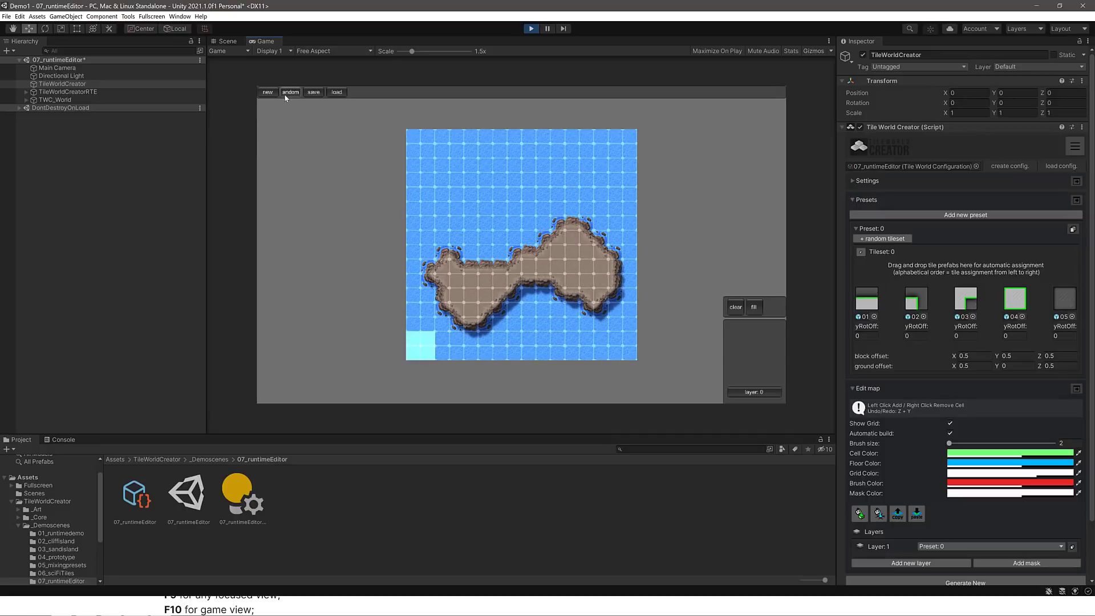
click(287, 93)
click(287, 93)
click(287, 93)
click(287, 93)
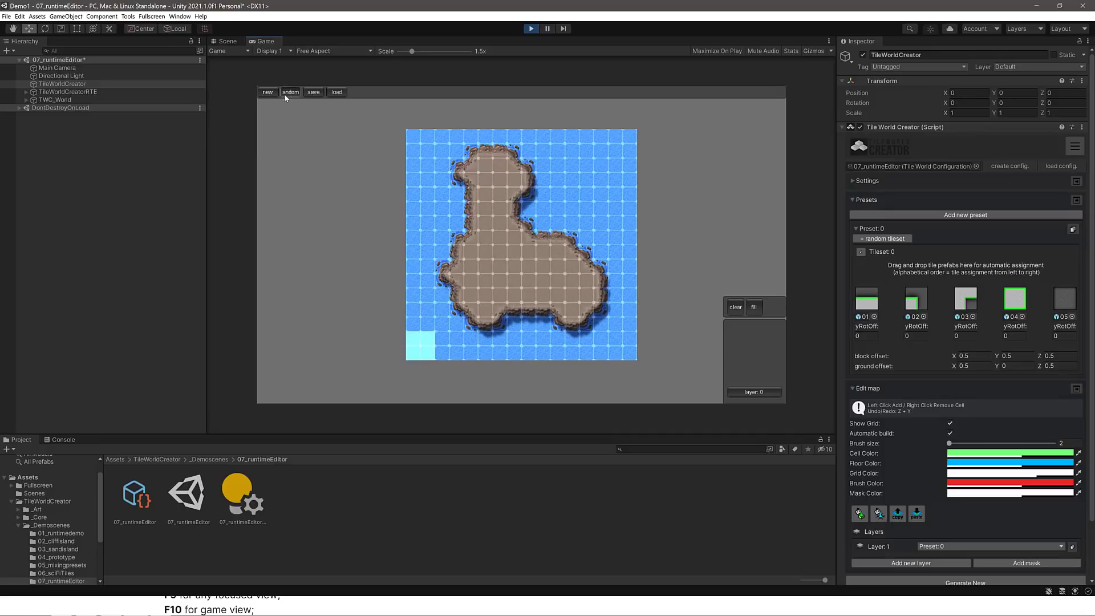
click(287, 93)
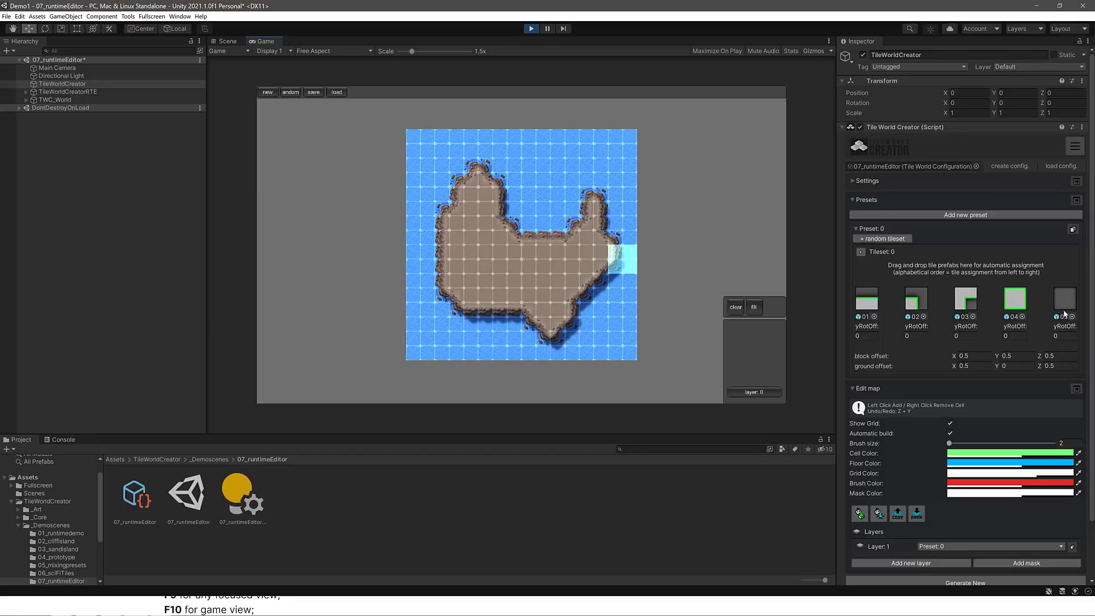
- Add a random tileset to Preset: 0 and paint a cell in the bay north of the island
click(880, 239)
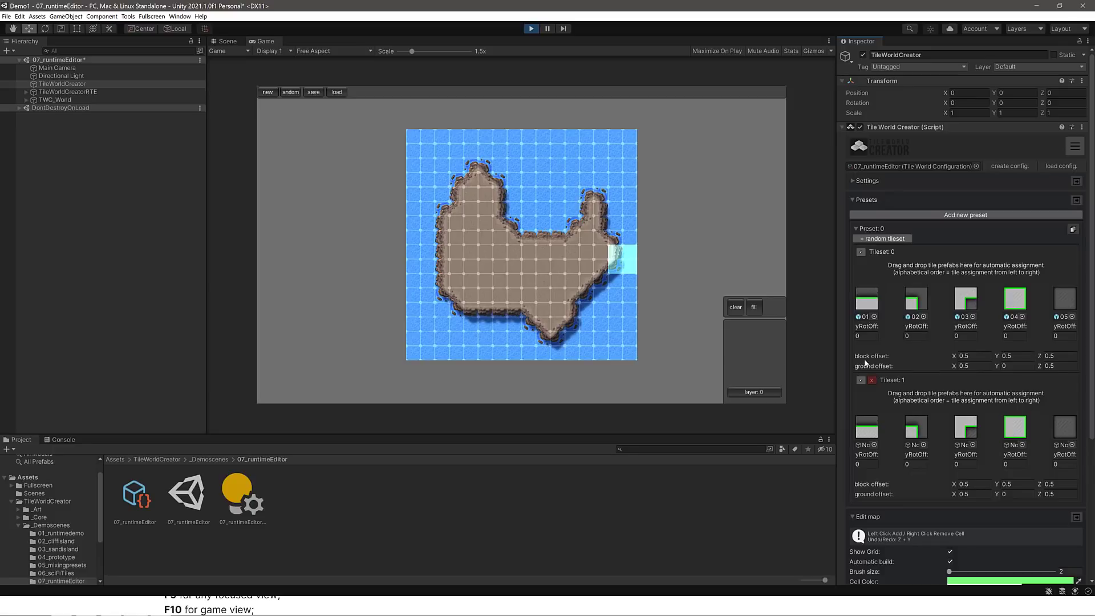
scroll(856, 385, down, 5)
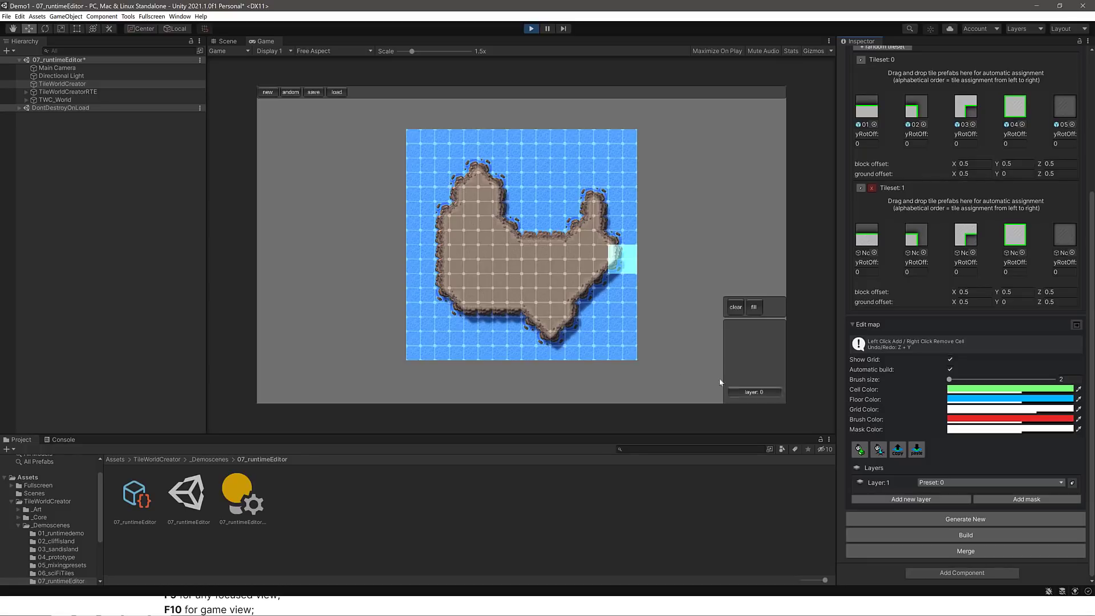
click(527, 196)
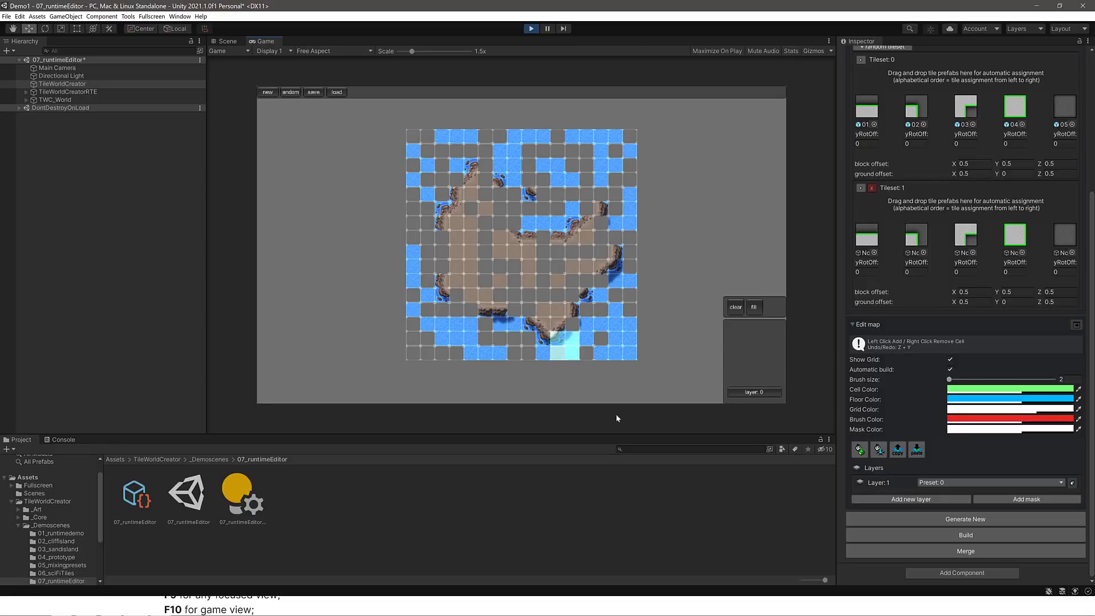
- Open the 06_sciFiTiles scene from its demo scene folder, discarding the changes to 07_runtimeEditor
click(206, 462)
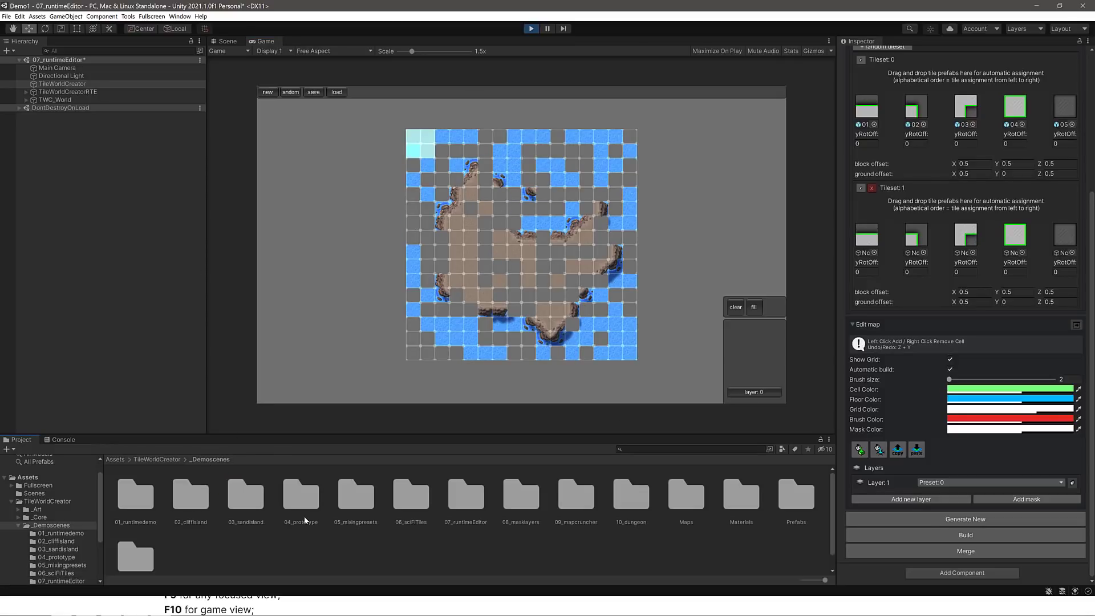
click(408, 499)
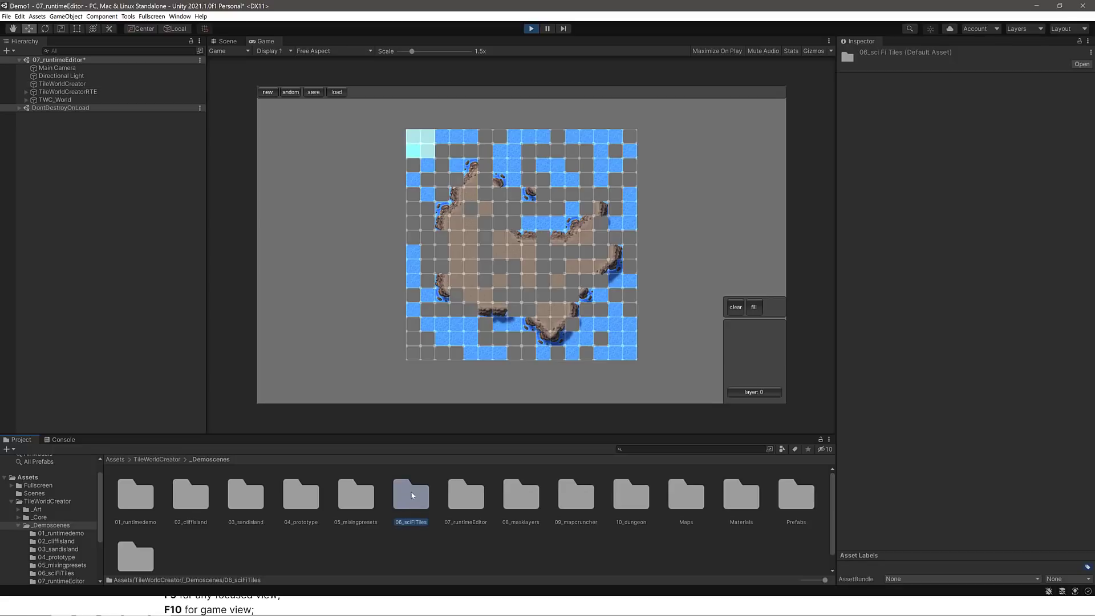
double_click(411, 500)
double_click(144, 504)
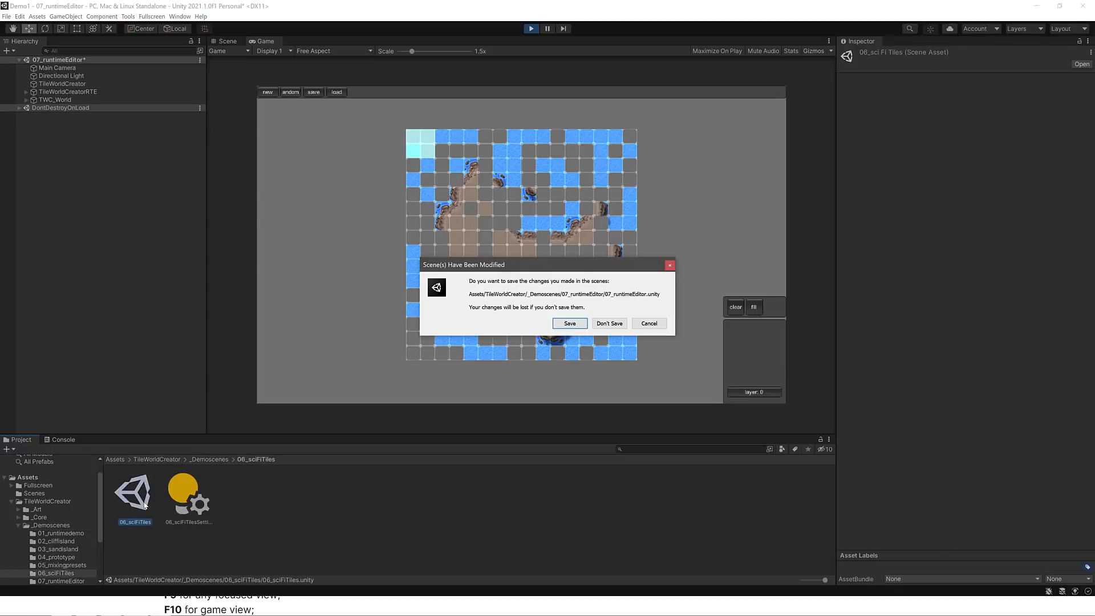
click(619, 324)
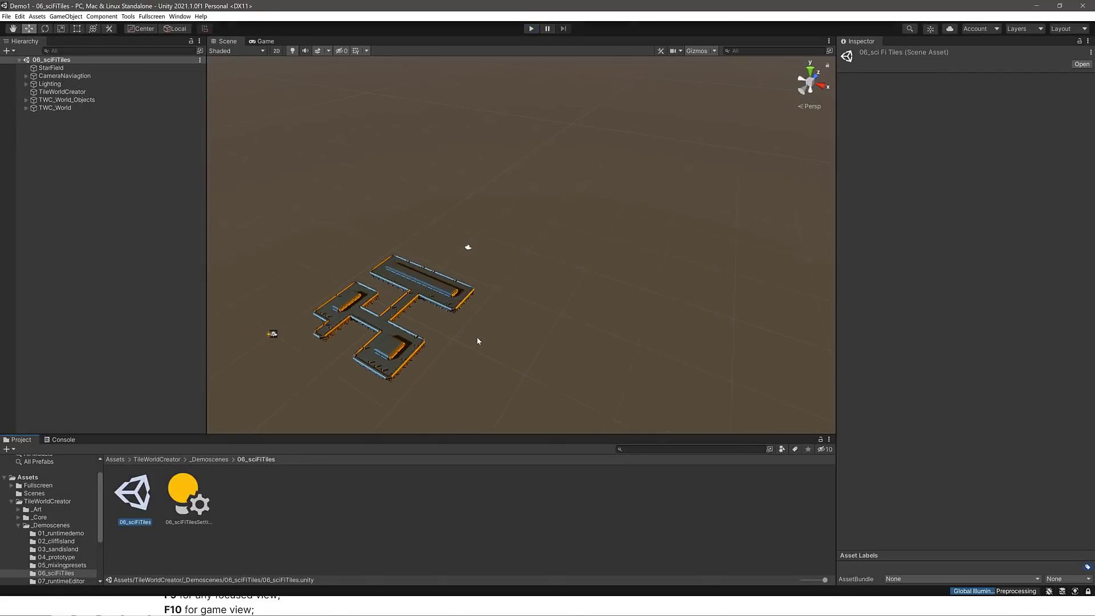
- Select TileWorldCreator and examine its settings and the sci-fi platform tiles up close
middle_drag(477, 336, 614, 323)
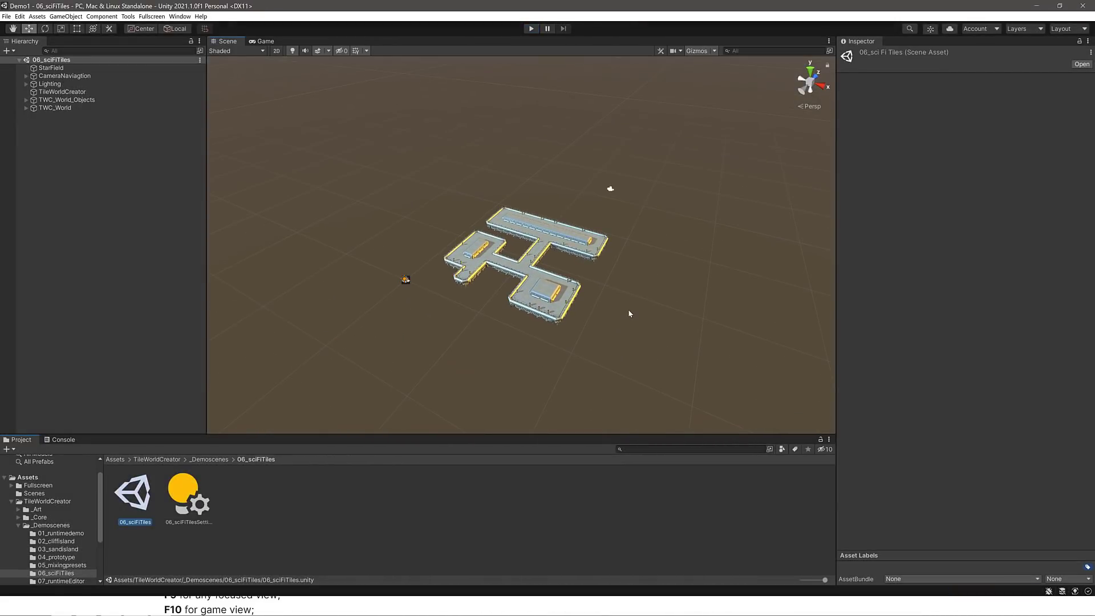
scroll(628, 309, up, 3)
click(76, 93)
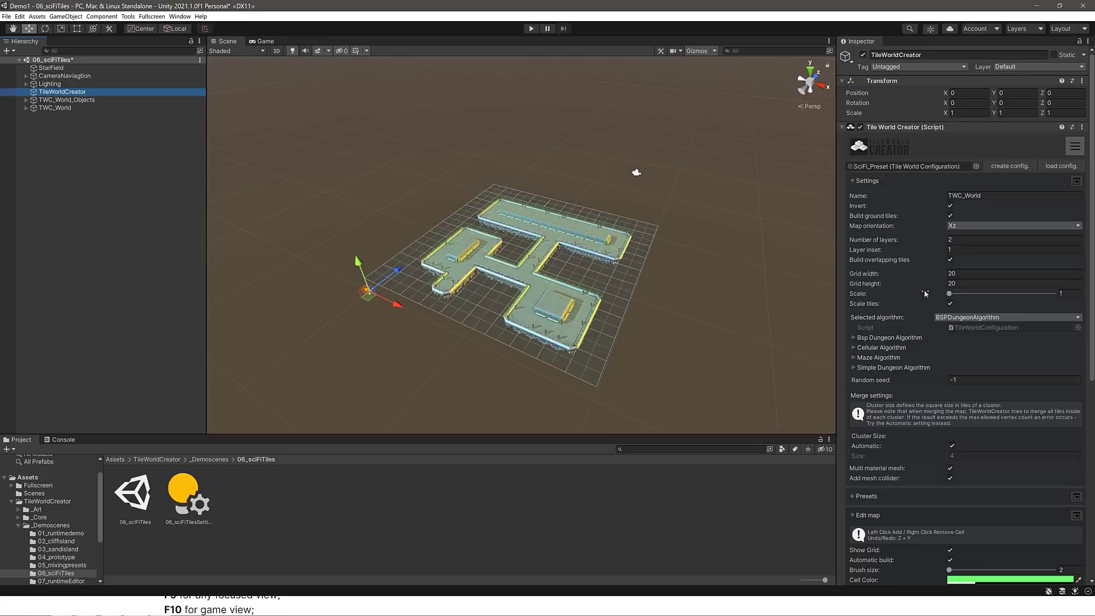
scroll(919, 374, down, 6)
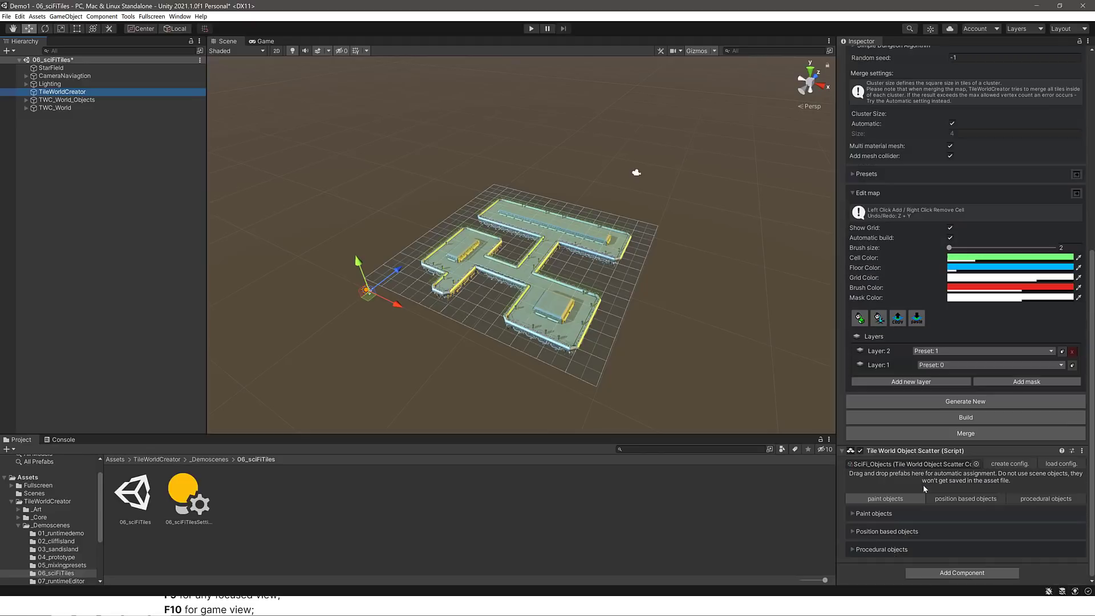
scroll(556, 328, up, 5)
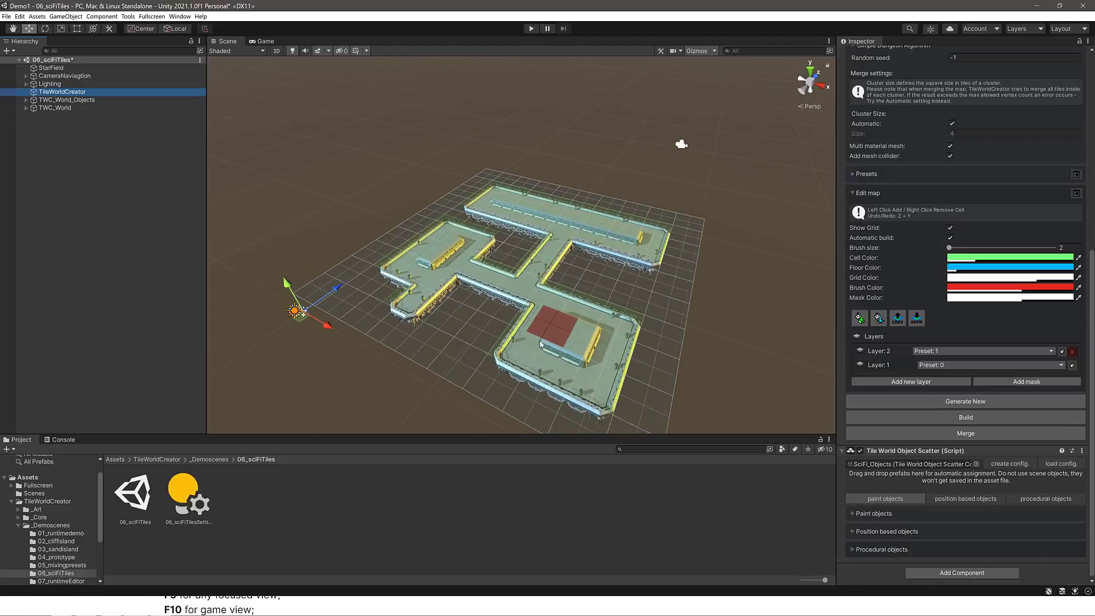
scroll(547, 334, up, 2)
scroll(447, 304, up, 5)
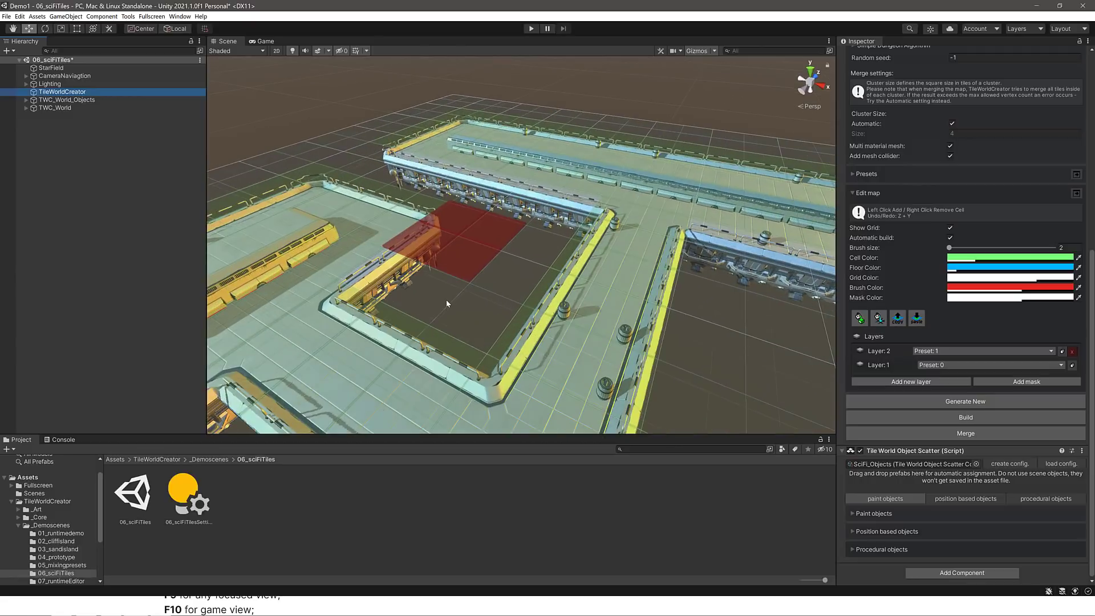
scroll(446, 304, up, 1)
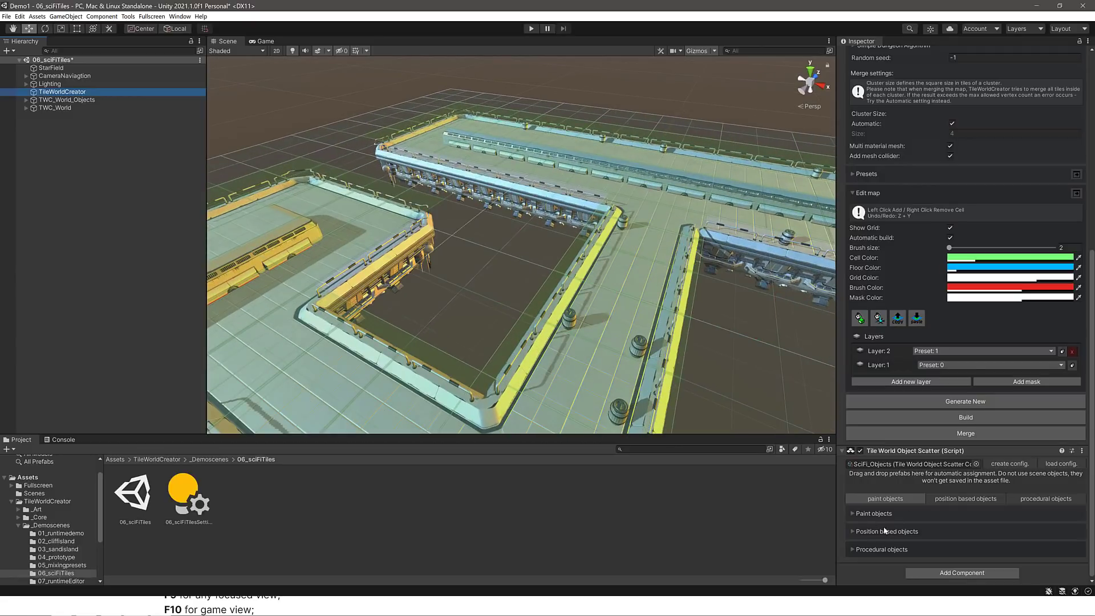
- Expand the paint, position based and procedural object settings of the object scatter script, including the barrel entry
click(855, 515)
click(854, 513)
click(868, 532)
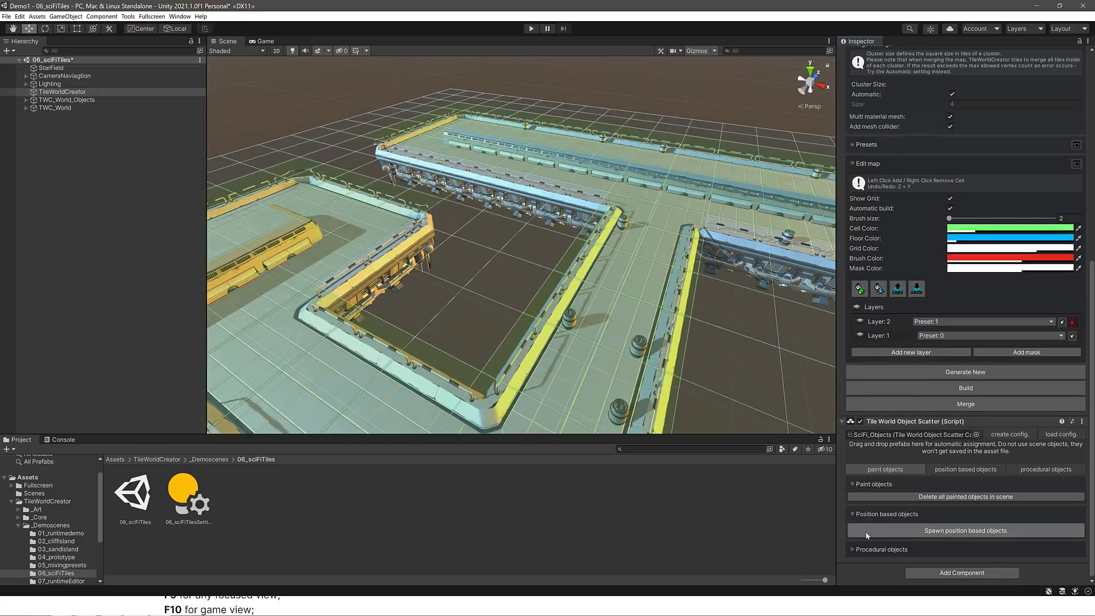
click(875, 535)
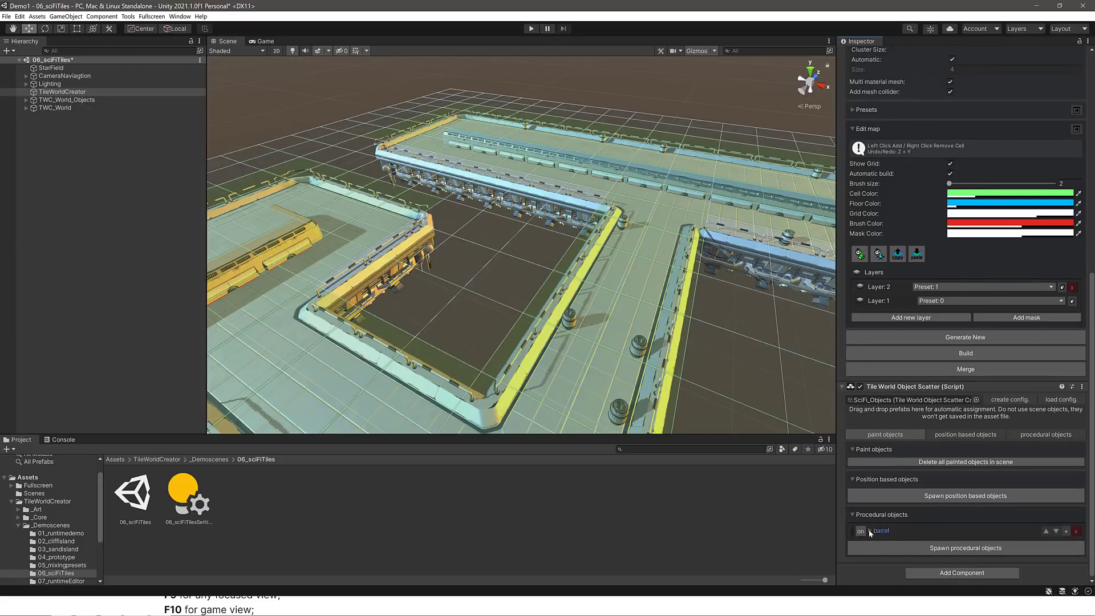
click(870, 530)
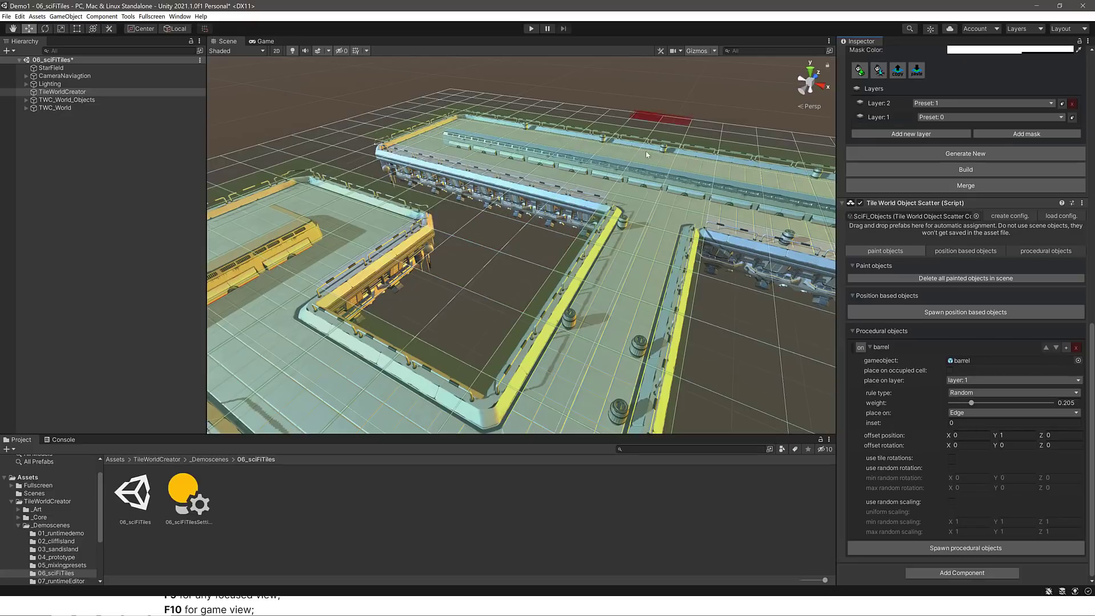
- Paint a new platform section below the far platform's east end and connect it to the existing platform
scroll(652, 264, down, 3)
scroll(652, 269, down, 5)
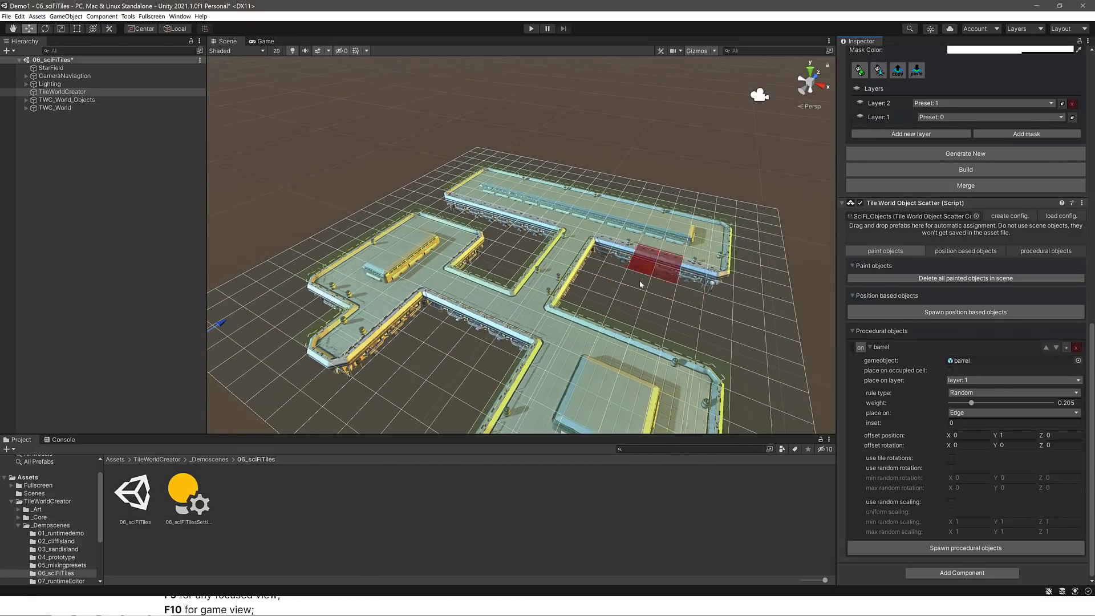
click(686, 334)
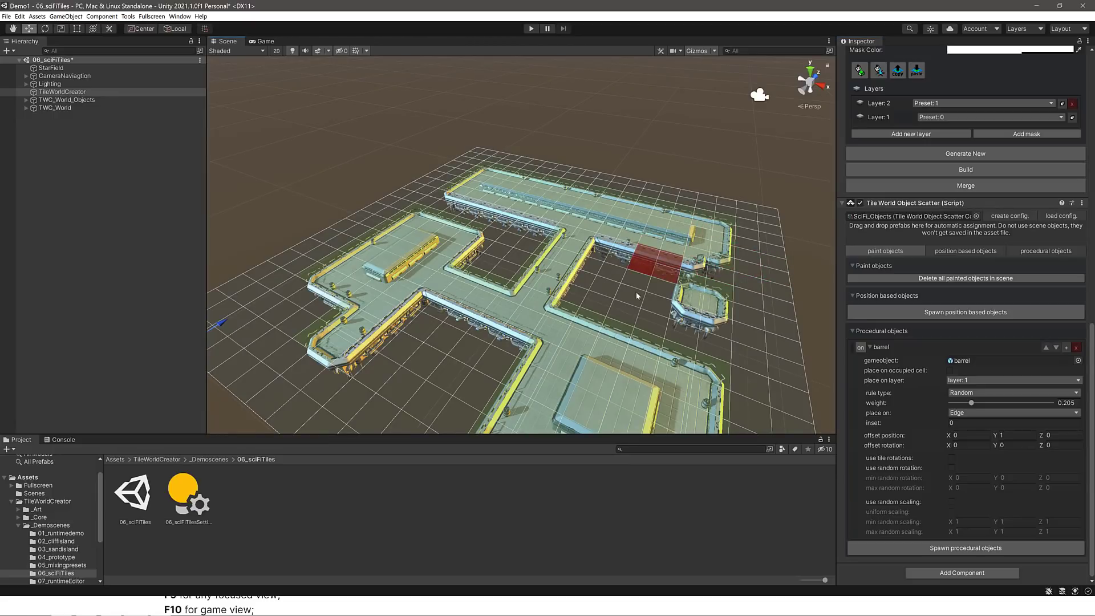
drag(648, 270, 651, 304)
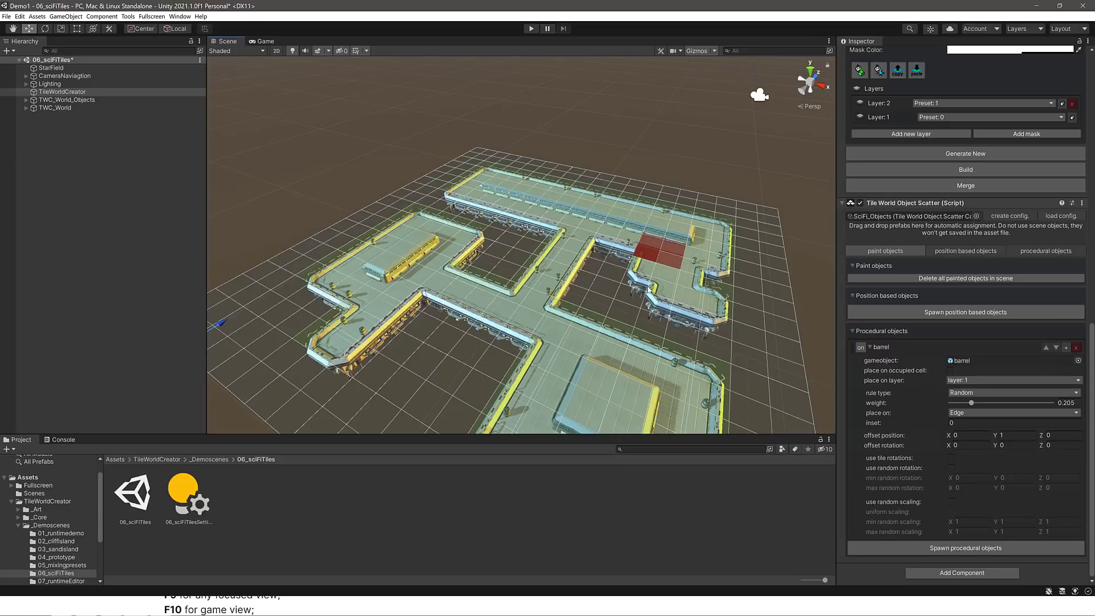
- Erase cells along the long far platform, leaving a small separate piece at its west end
click(658, 210)
mouse_move(606, 210)
mouse_down()
mouse_move(640, 209)
mouse_move(619, 288)
mouse_up()
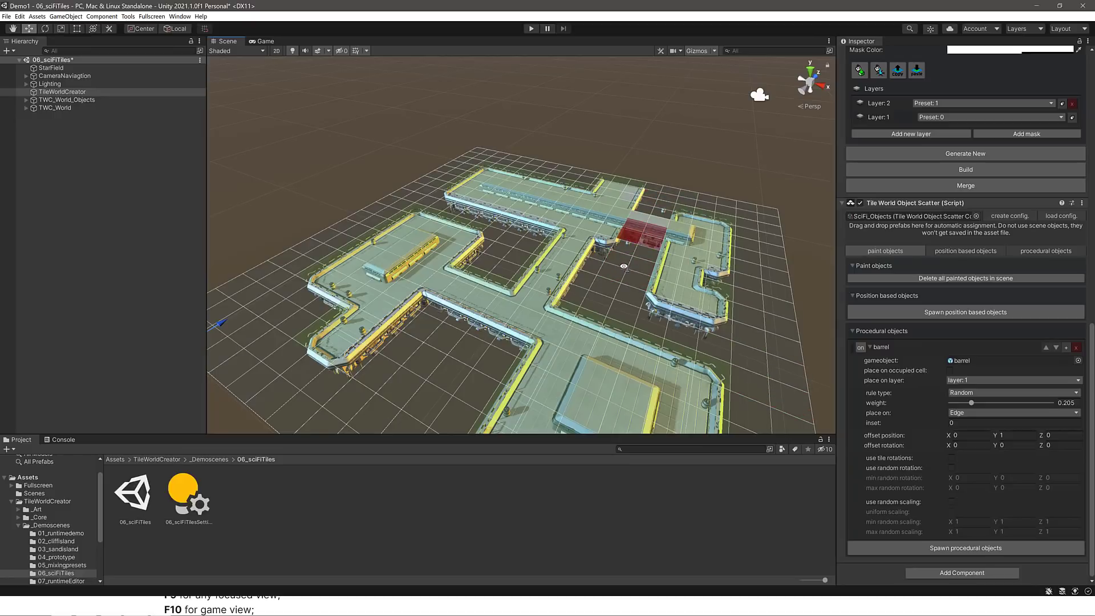
drag(632, 222, 502, 191)
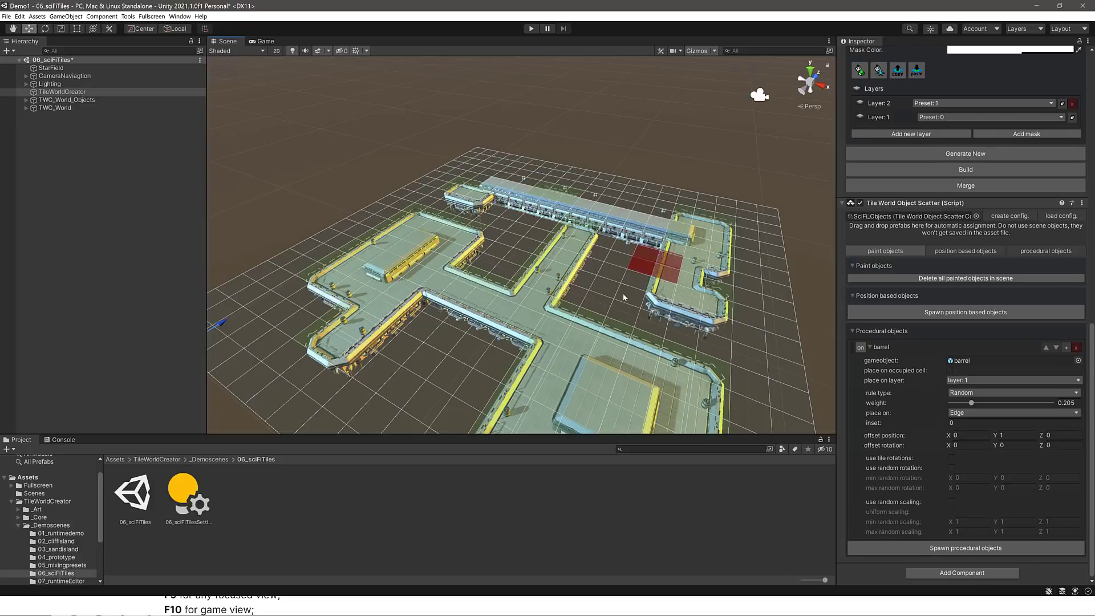
scroll(634, 270, up, 5)
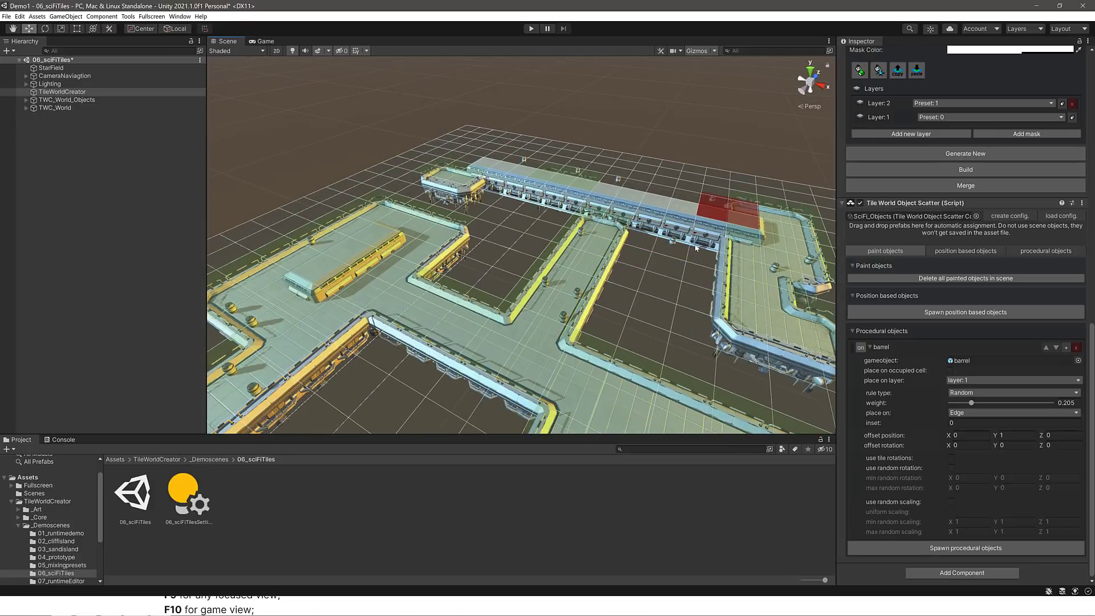
- Generate a new BSP dungeon map and build its sci-fi tiles, doing this twice for different layouts
scroll(977, 423, up, 8)
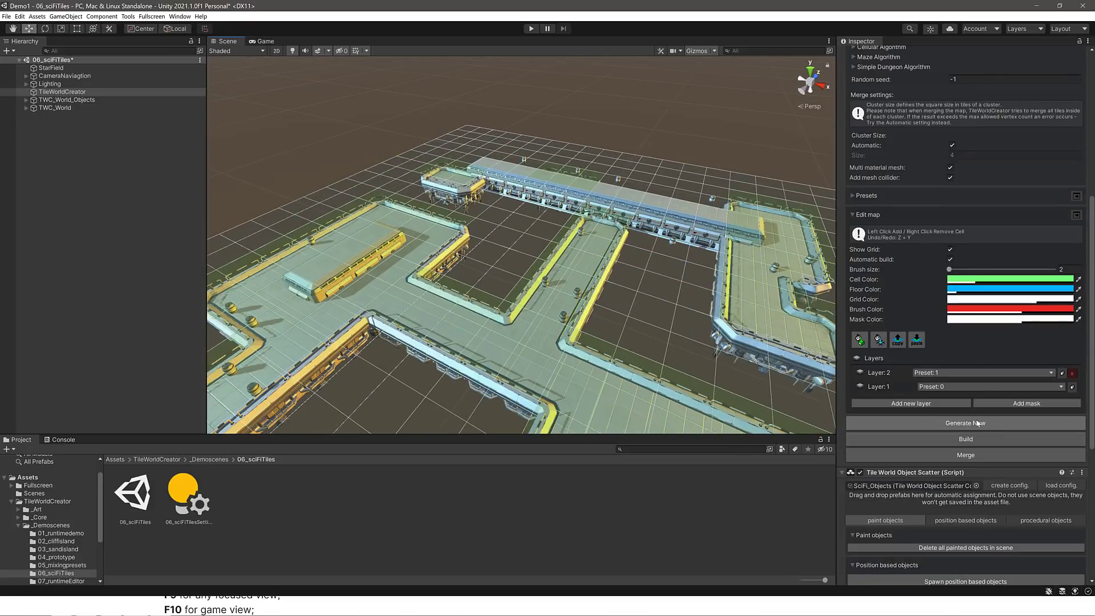
click(977, 423)
scroll(701, 290, down, 5)
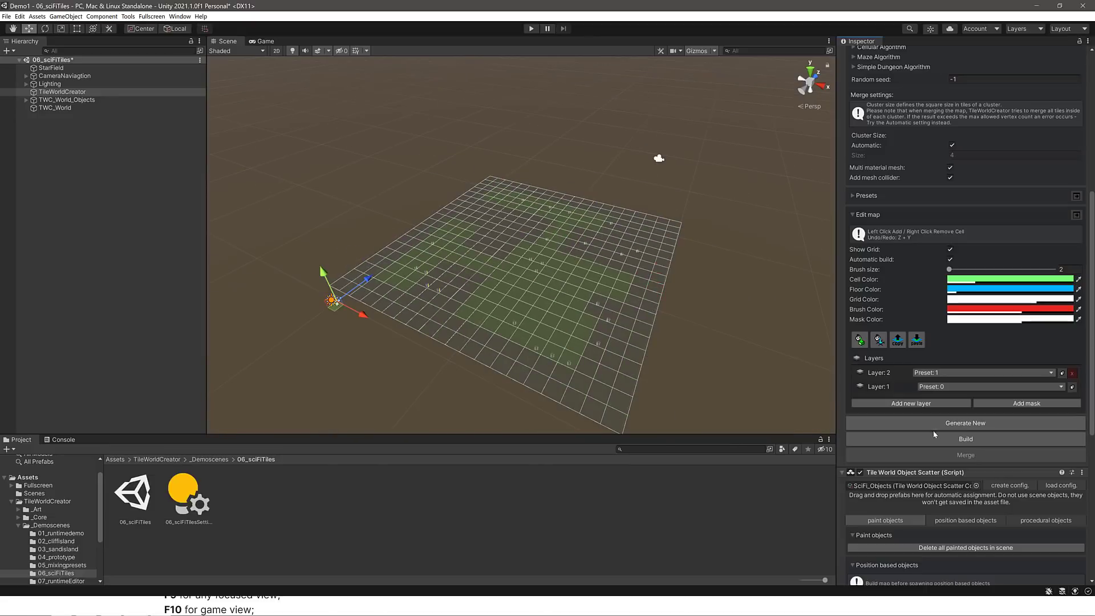
click(938, 439)
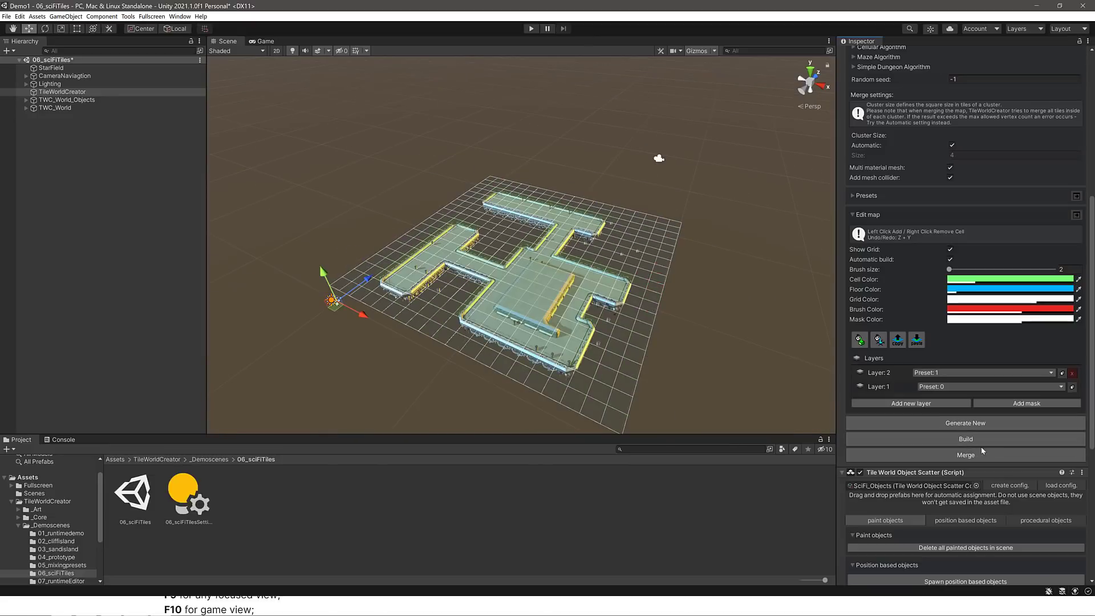
click(990, 422)
click(983, 438)
- Review the TileWorldCreator settings down to the random seed, and regenerate and rebuild the dungeon map again
scroll(939, 371, up, 9)
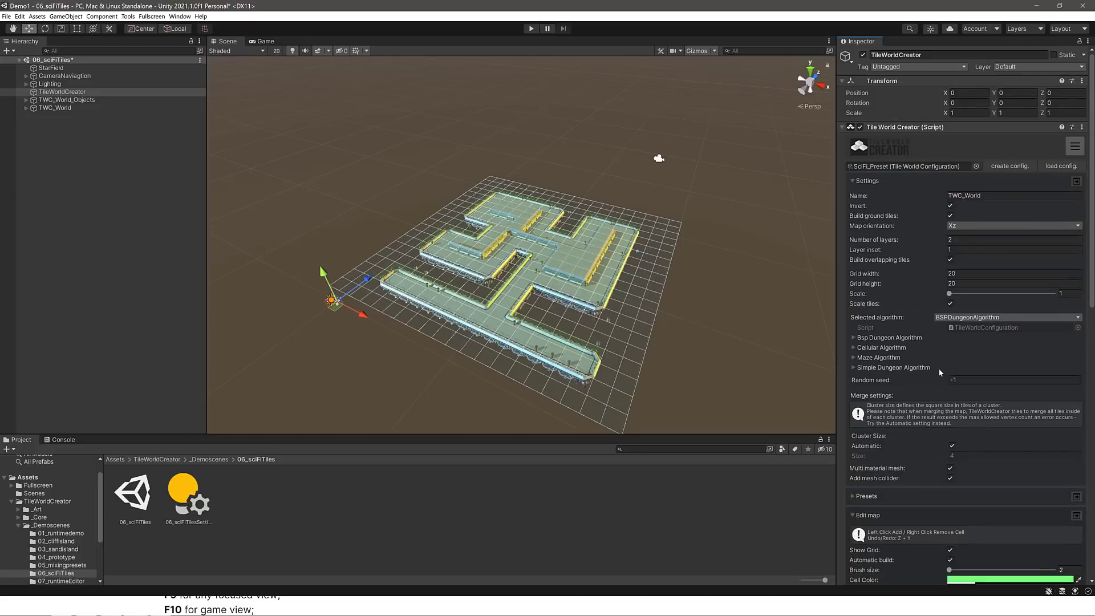
click(978, 379)
scroll(980, 366, down, 8)
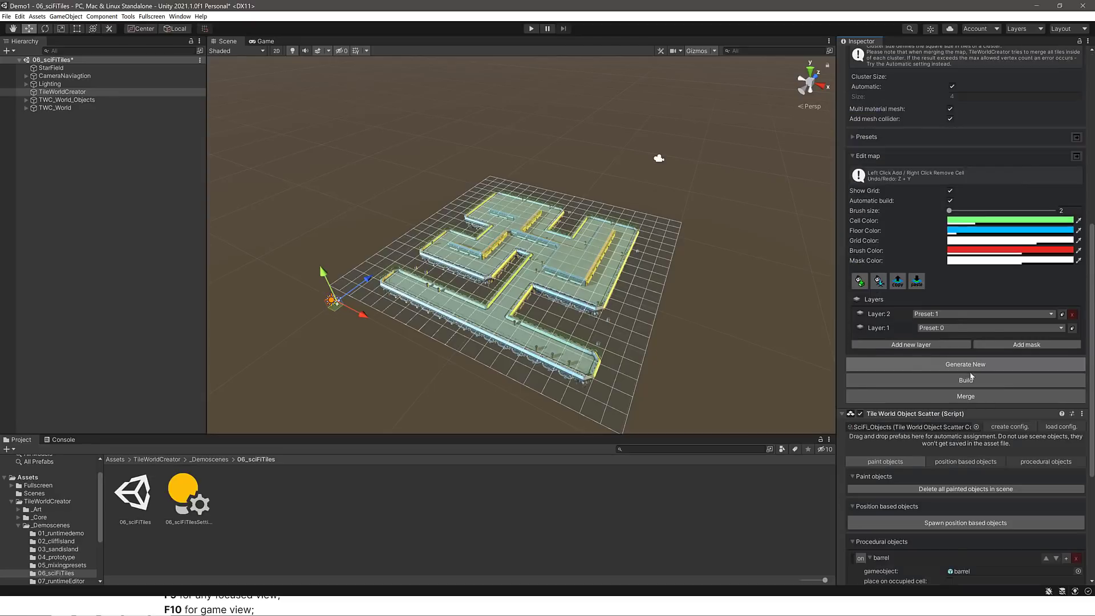
click(974, 274)
click(974, 290)
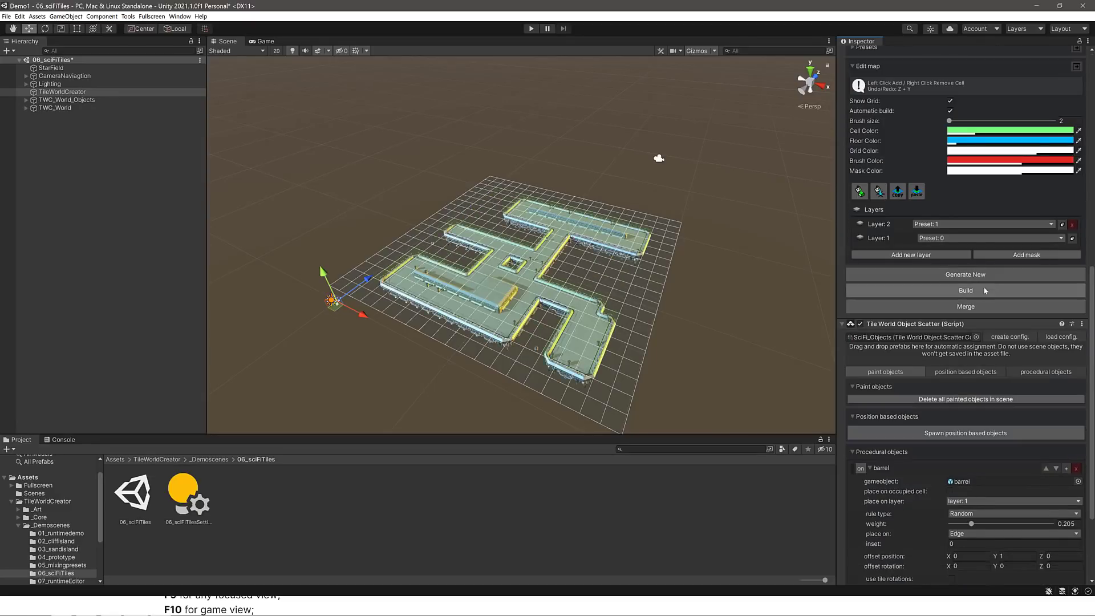
click(966, 276)
click(965, 291)
- Paint cells to fill the gaps around the central platform, and erase the corridor linking its east side to the southeast platform
mouse_move(463, 322)
mouse_down()
mouse_move(502, 277)
mouse_move(525, 395)
mouse_up()
click(497, 282)
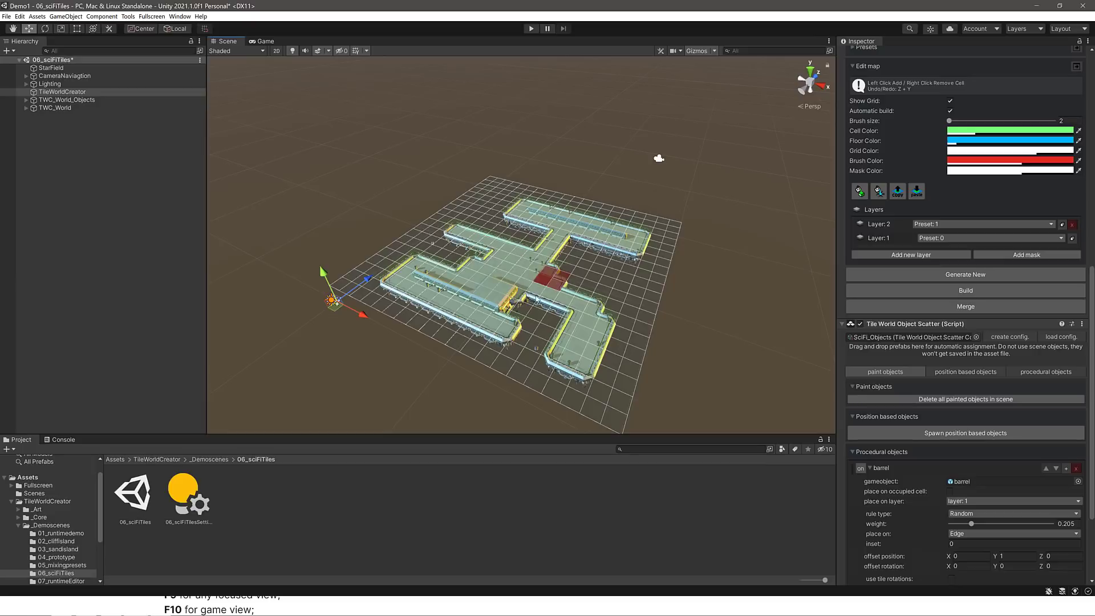
drag(533, 340, 508, 300)
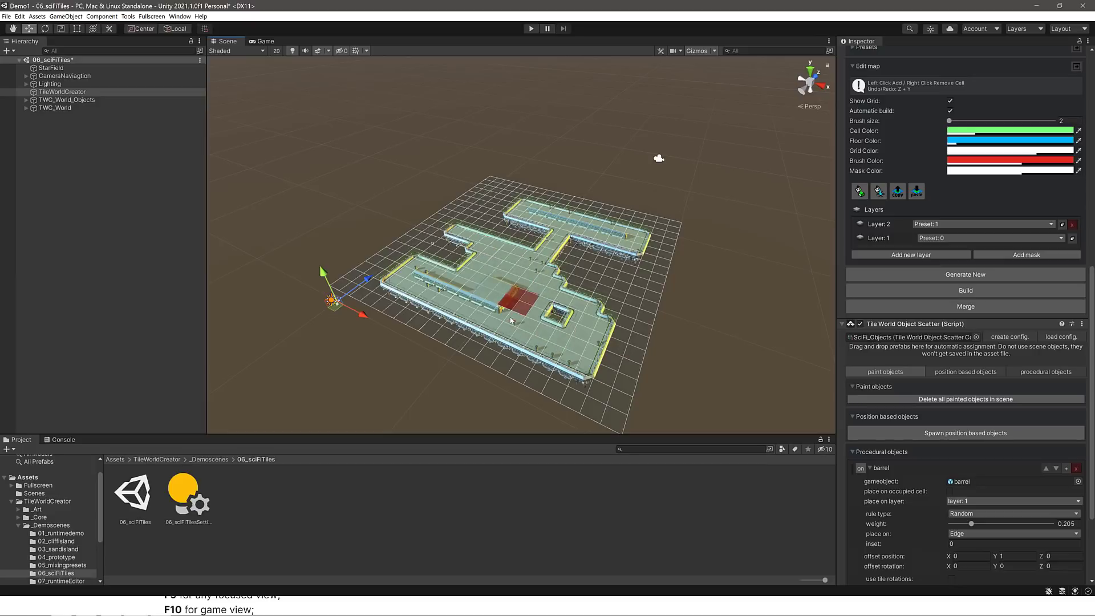
mouse_move(509, 311)
right_down()
mouse_move(490, 312)
mouse_move(500, 281)
mouse_move(512, 305)
mouse_move(586, 334)
right_up()
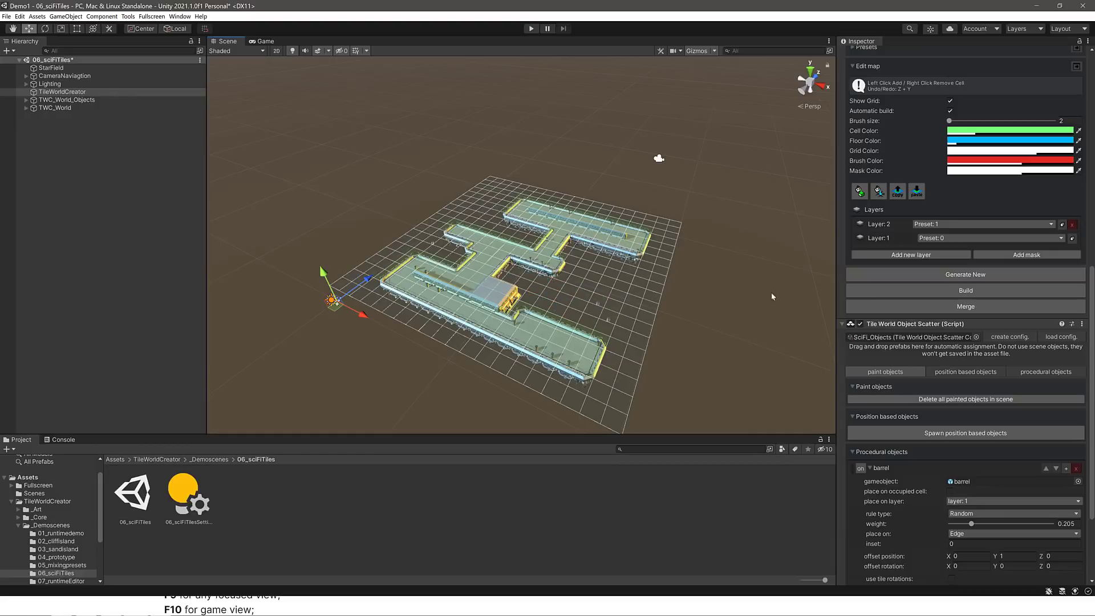
- Open the 03_sandisland demo scene from the _Demoscenes folder and bring the island into view
click(203, 459)
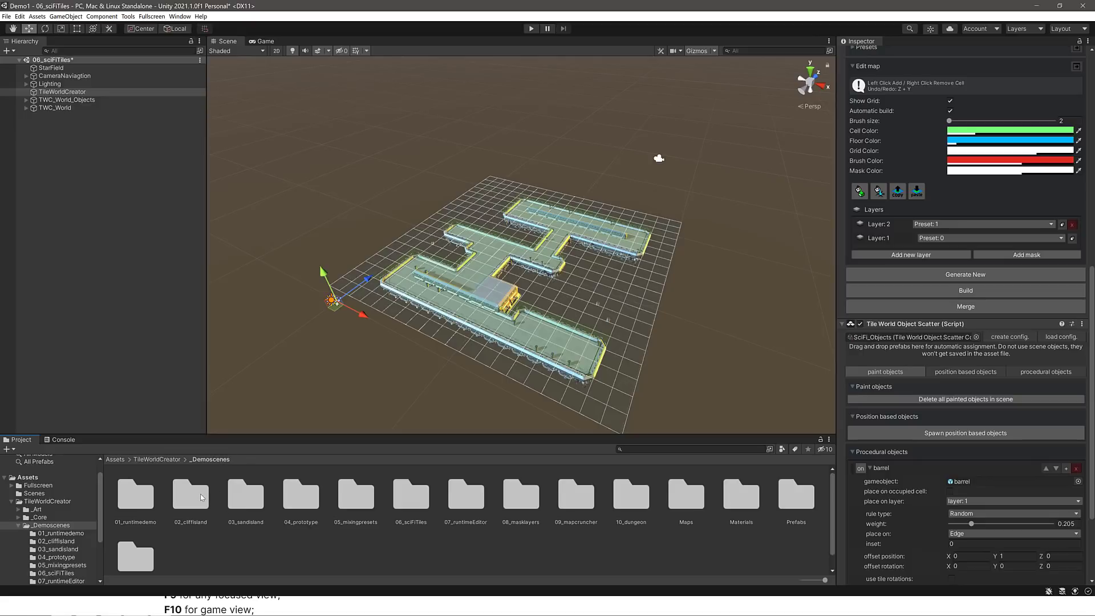
double_click(246, 495)
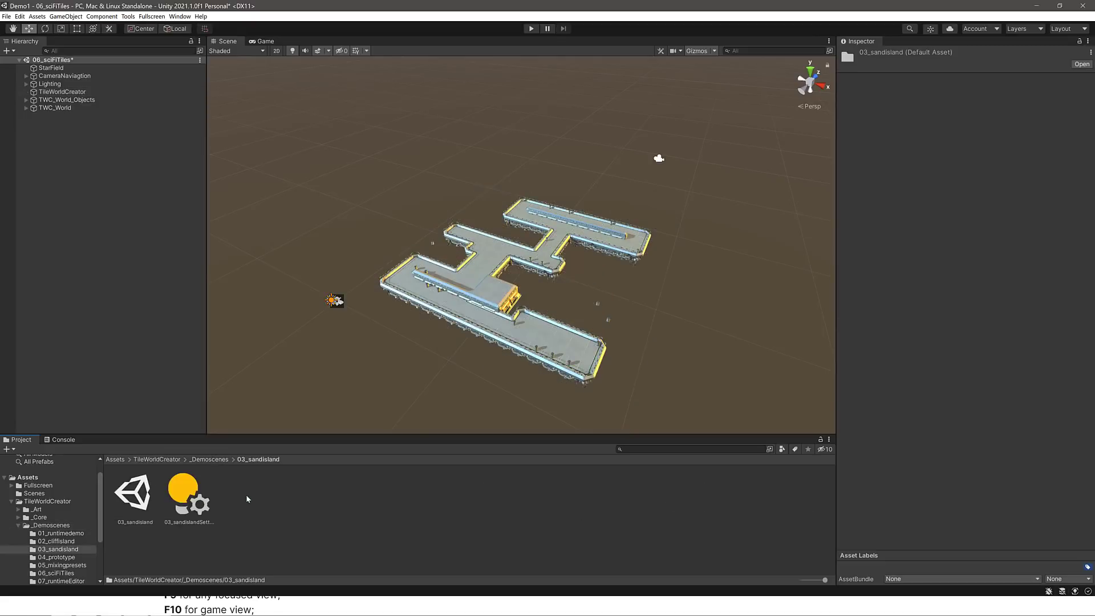
double_click(134, 493)
click(594, 323)
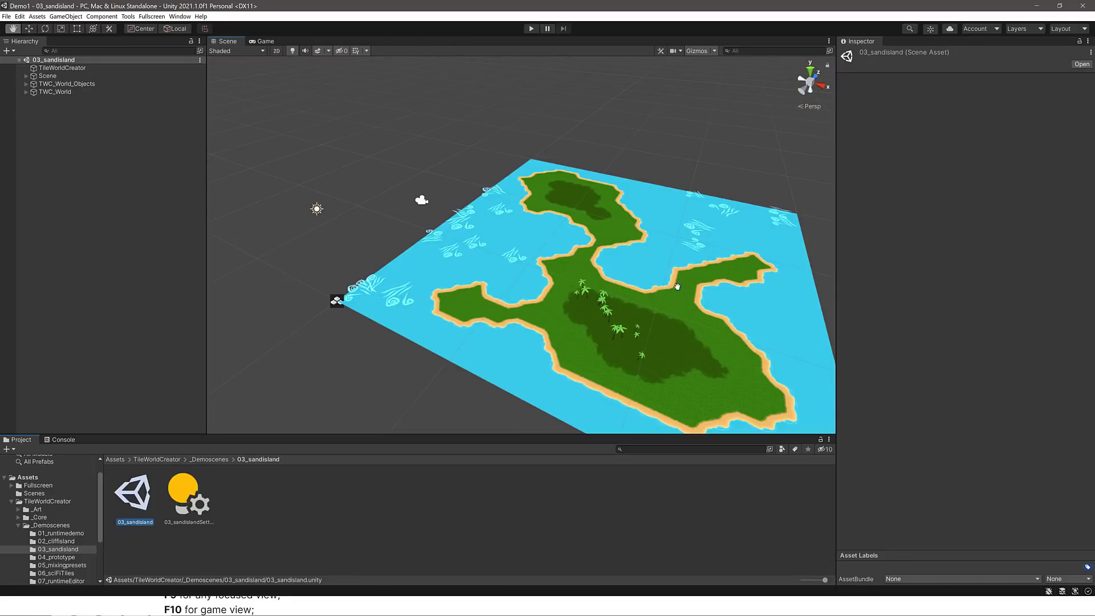
scroll(523, 287, up, 3)
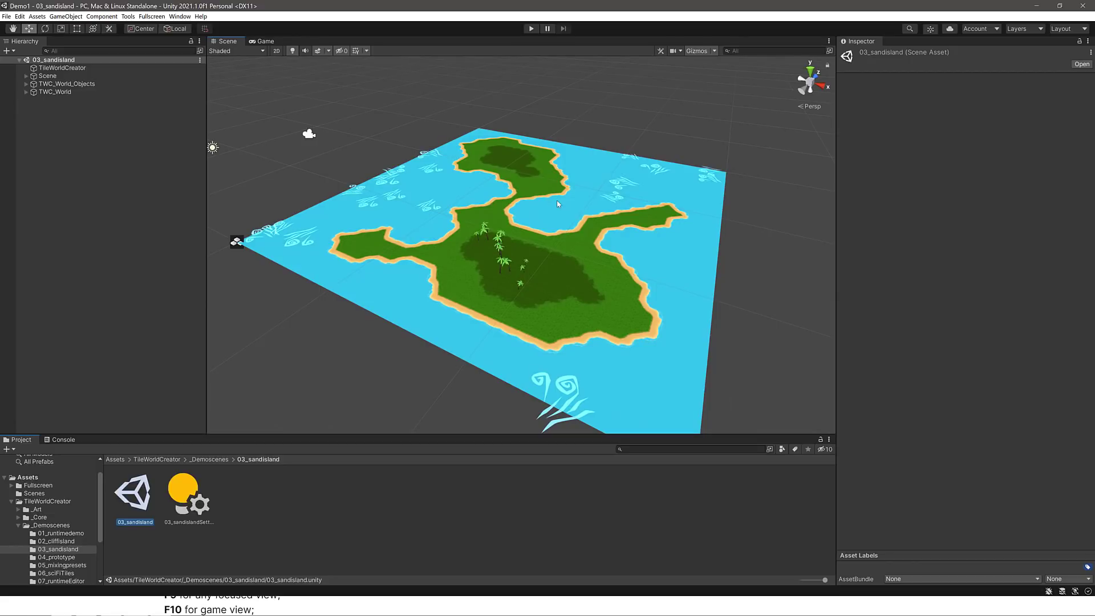
- Inspect two tiles in the island's dark green area and look inside the TWC_World_Objects group
click(518, 291)
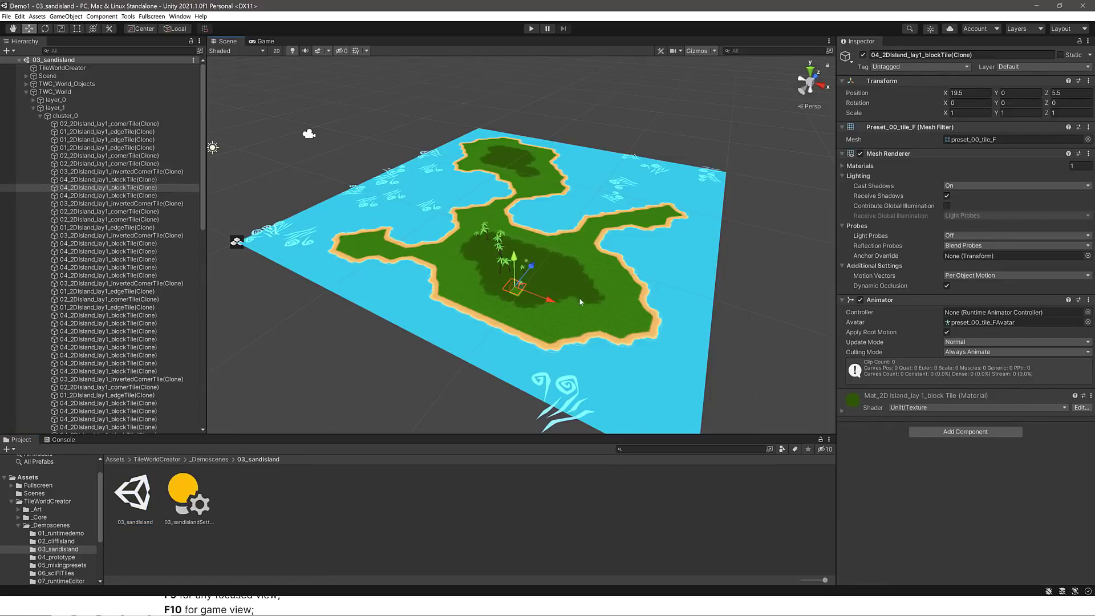
click(596, 292)
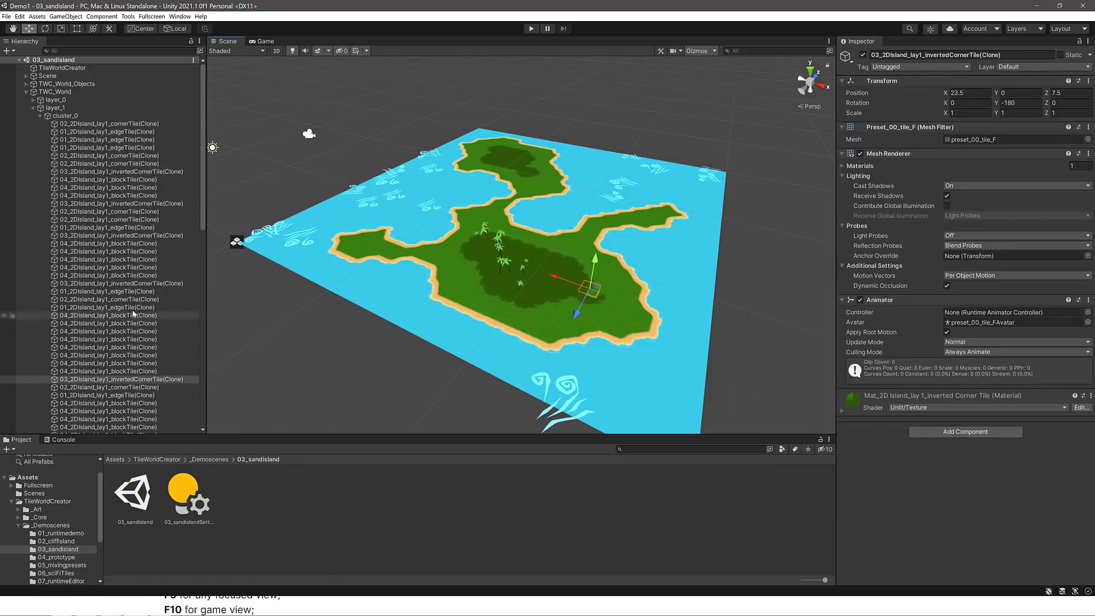
click(26, 92)
click(26, 84)
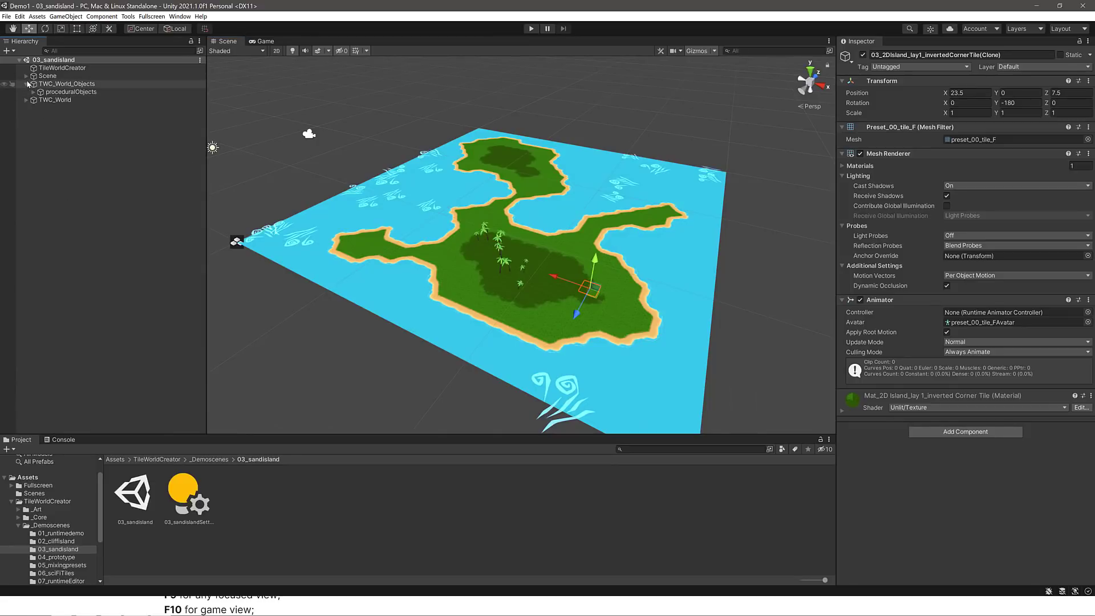
click(27, 84)
- Select the TileWorldCreator object, and paint and erase cells near the middle of the island map
click(52, 69)
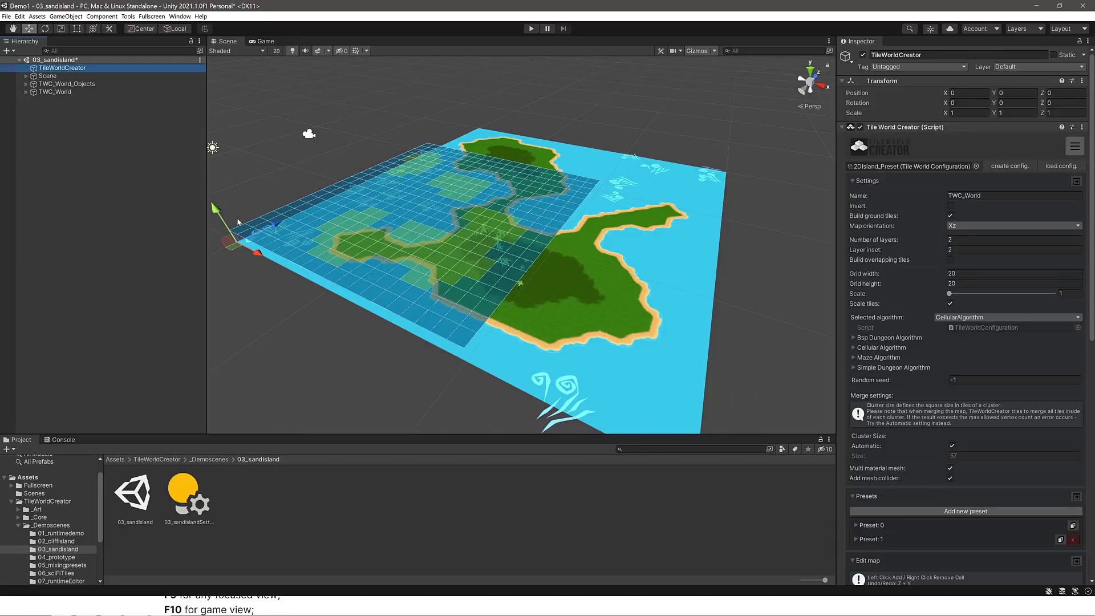
click(450, 274)
mouse_move(476, 249)
right_down()
mouse_move(450, 249)
mouse_move(472, 275)
right_up()
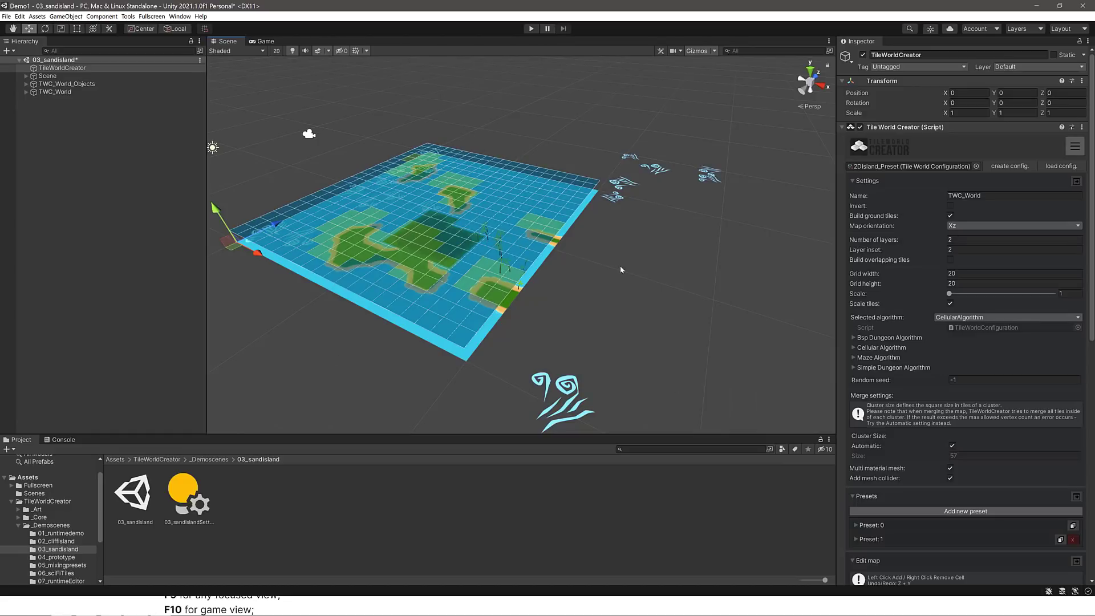
- From the top view, paint land joining the northern islands to the centre, and erase a bay in its middle
click(811, 71)
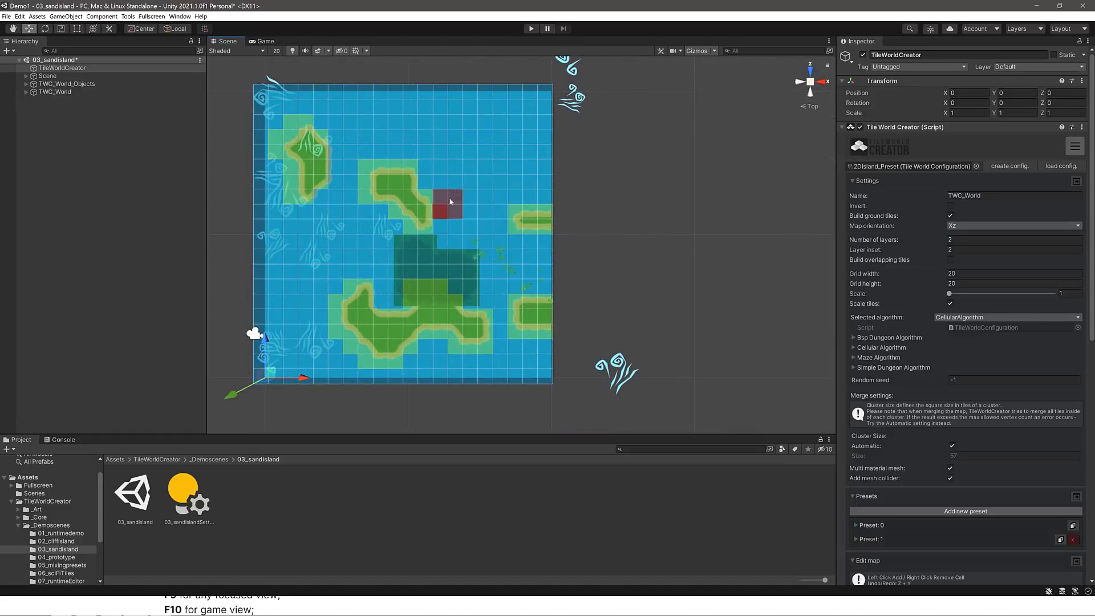
drag(479, 223, 495, 186)
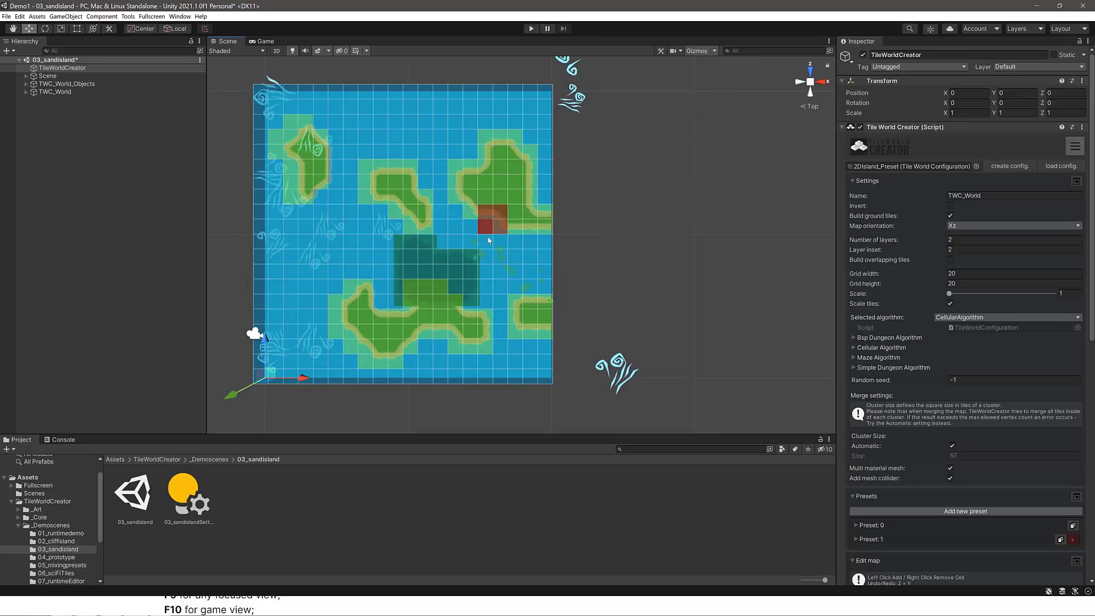
mouse_move(489, 237)
mouse_down()
mouse_move(421, 155)
mouse_move(393, 230)
mouse_move(417, 194)
mouse_move(462, 248)
mouse_move(366, 241)
mouse_move(430, 220)
mouse_move(430, 281)
mouse_move(479, 220)
mouse_move(459, 241)
mouse_up()
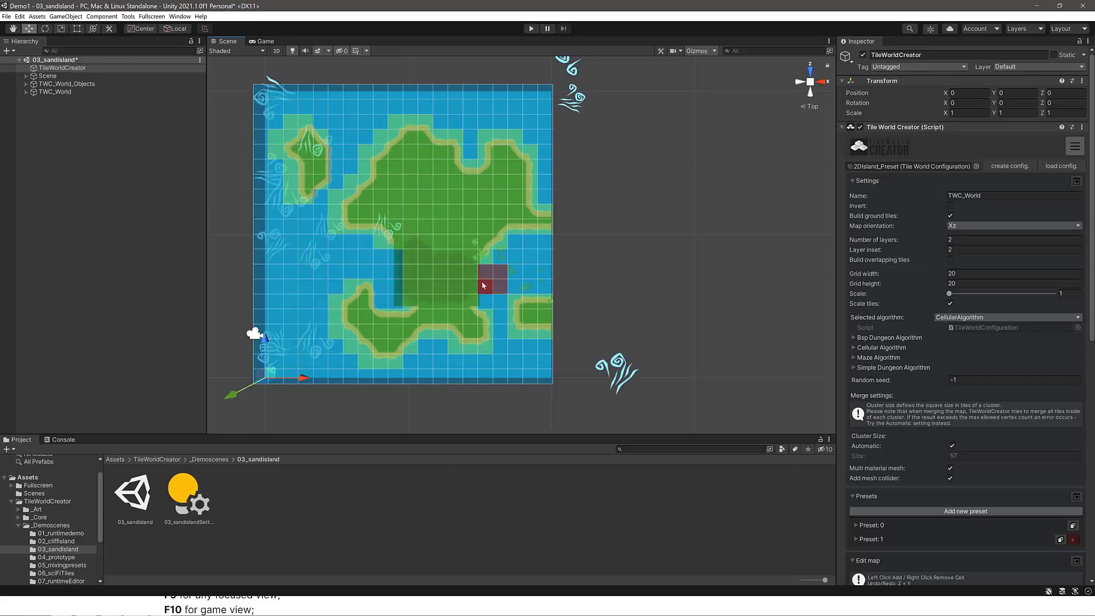
mouse_move(489, 252)
right_down()
mouse_move(432, 186)
mouse_move(474, 251)
right_up()
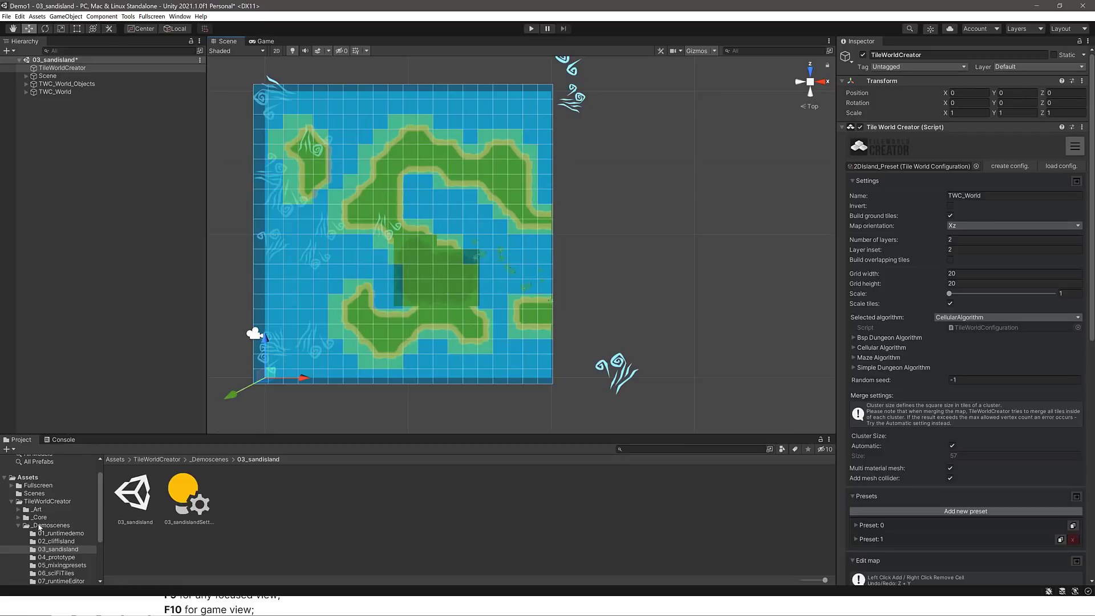
- Open the Getting Started file from the _Documentation folder and follow its link to the full online documentation
scroll(39, 527, down, 3)
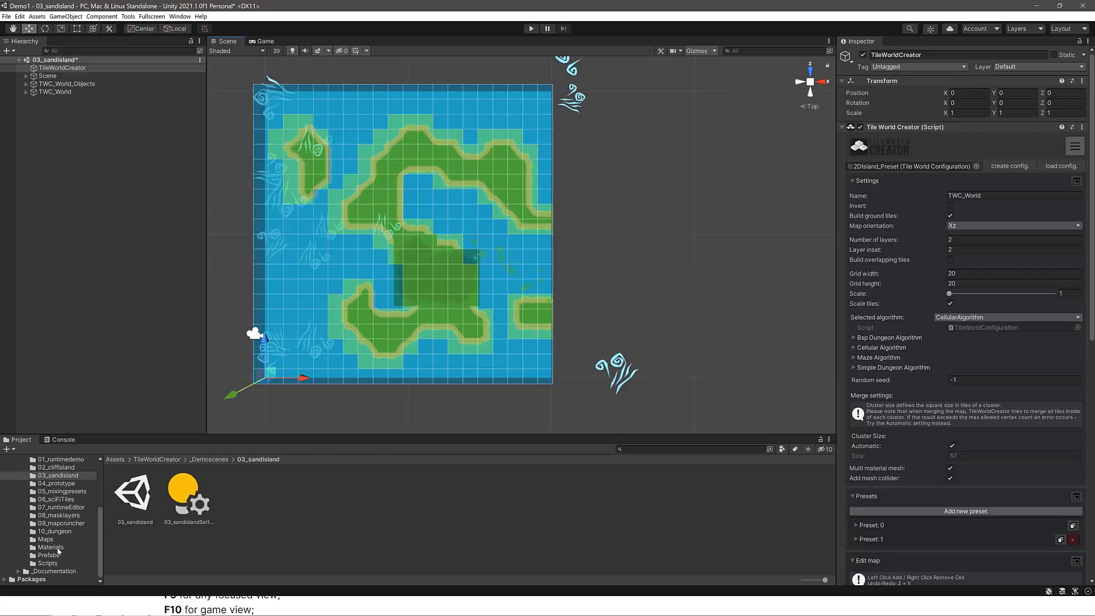
click(52, 571)
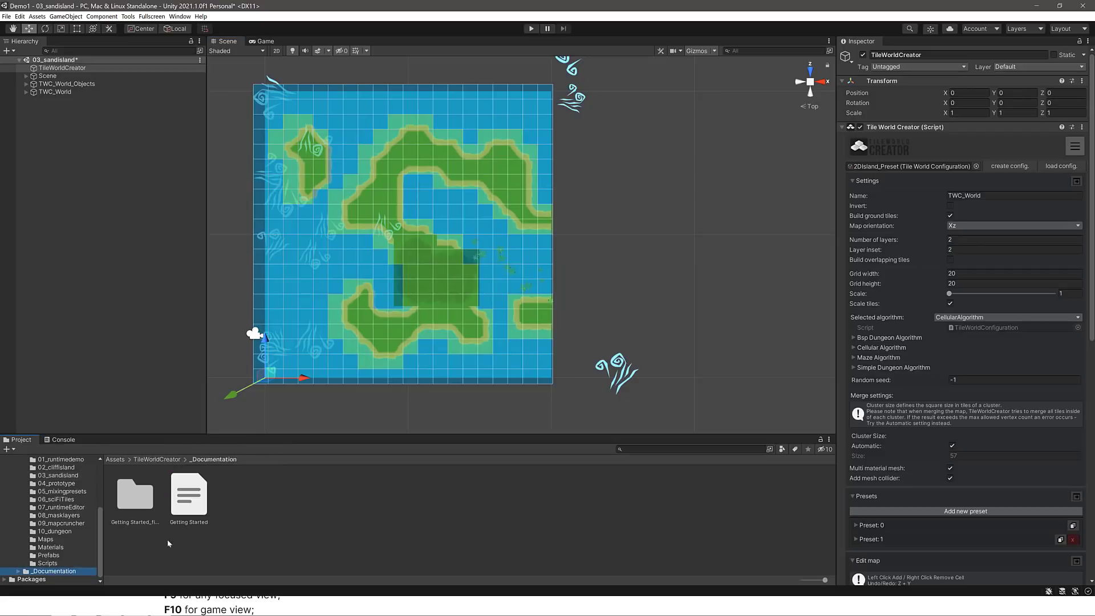
double_click(182, 494)
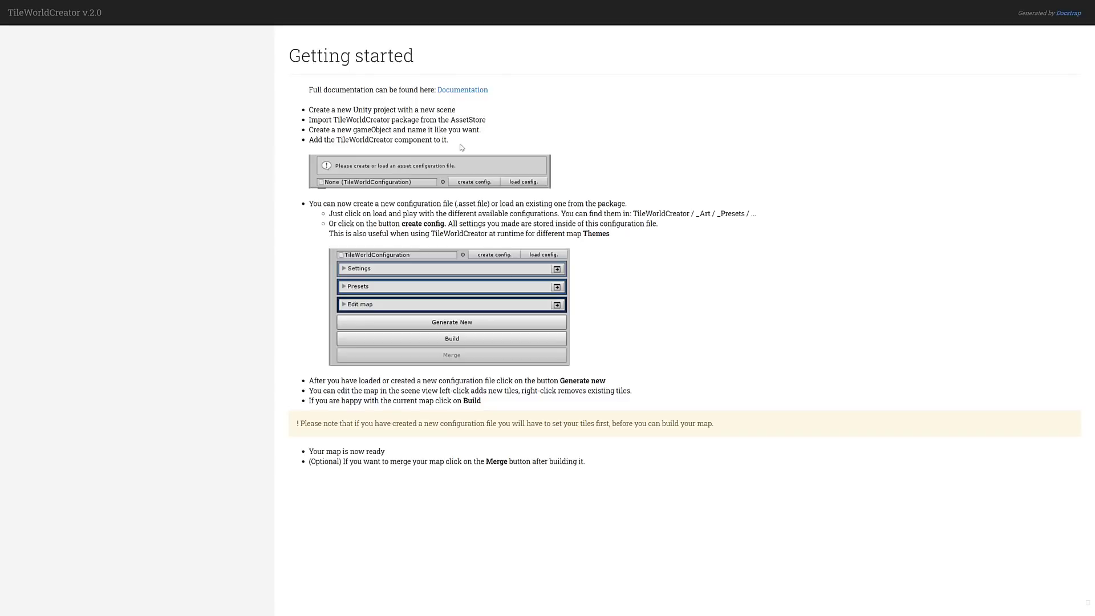
click(467, 91)
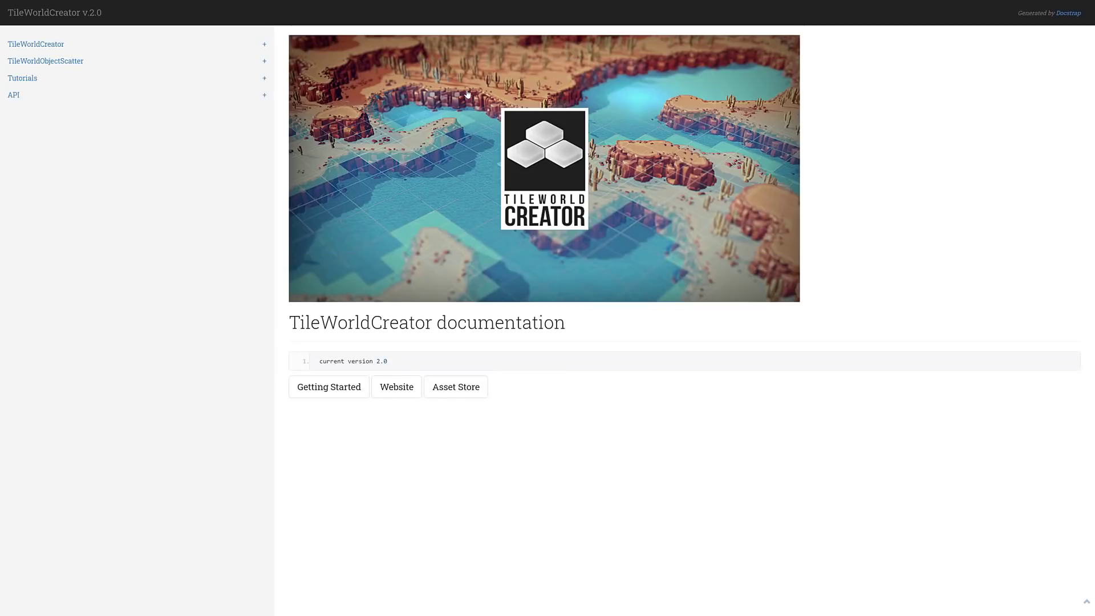
key(F11)
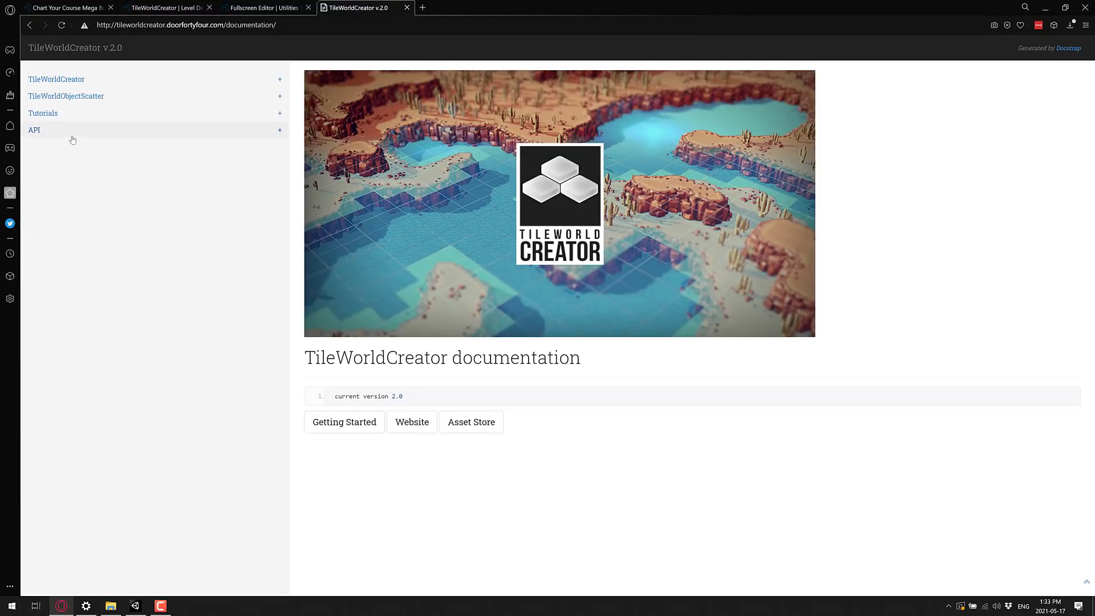
- Open the documentation's "Implement your own algorithm" tutorial and skim through its code examples
click(57, 113)
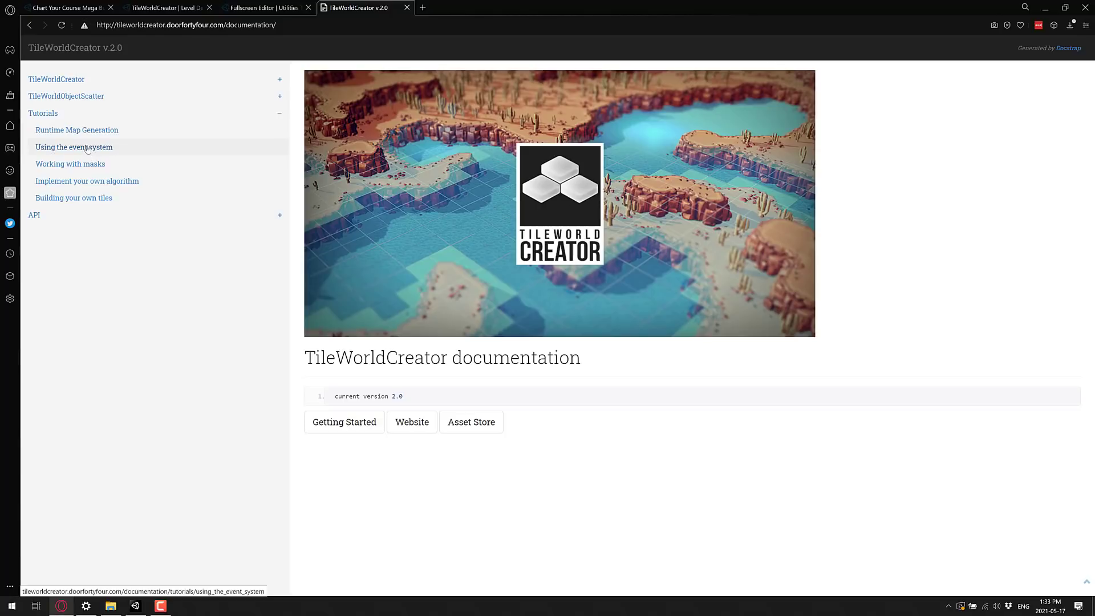
click(88, 181)
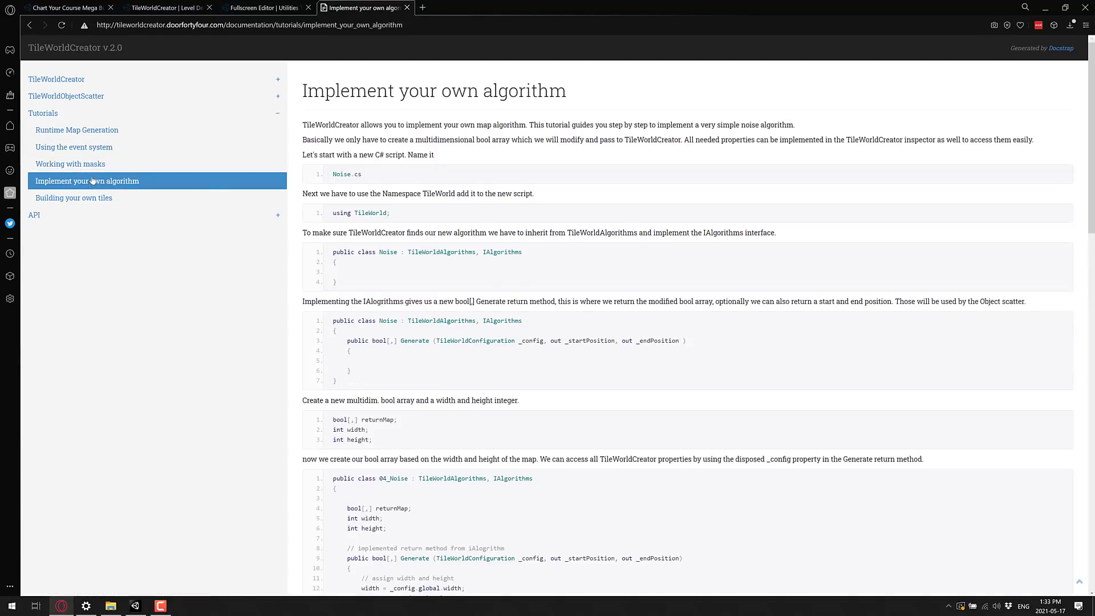
scroll(357, 278, down, 10)
scroll(357, 279, up, 15)
- Read the "Building your own tiles" tutorial with its tile images and quad object note, and expand the TileWorldCreator topics
click(84, 198)
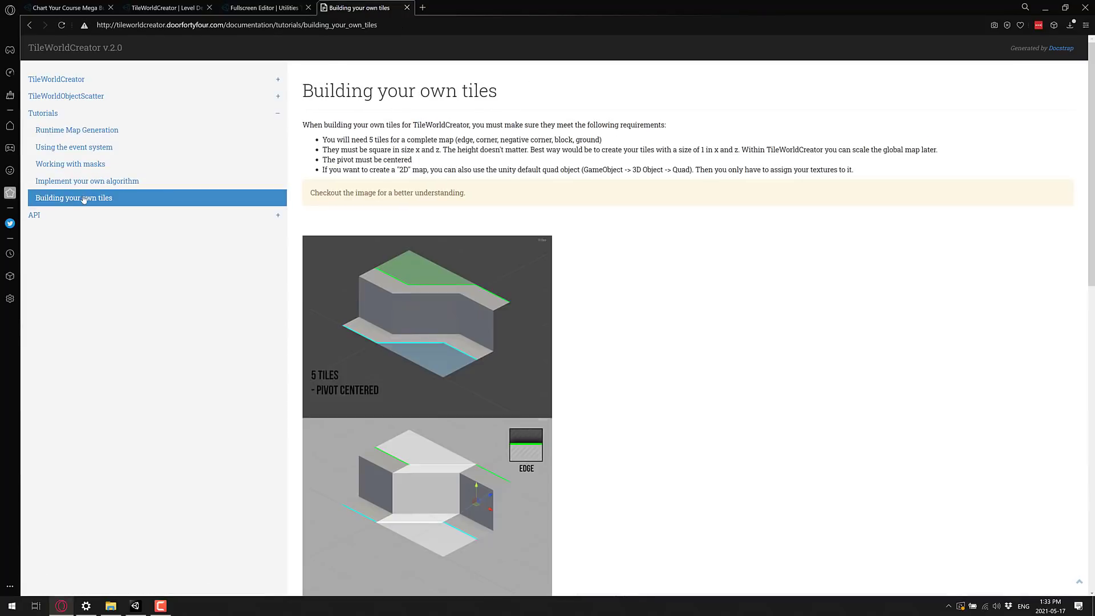
scroll(727, 333, down, 2)
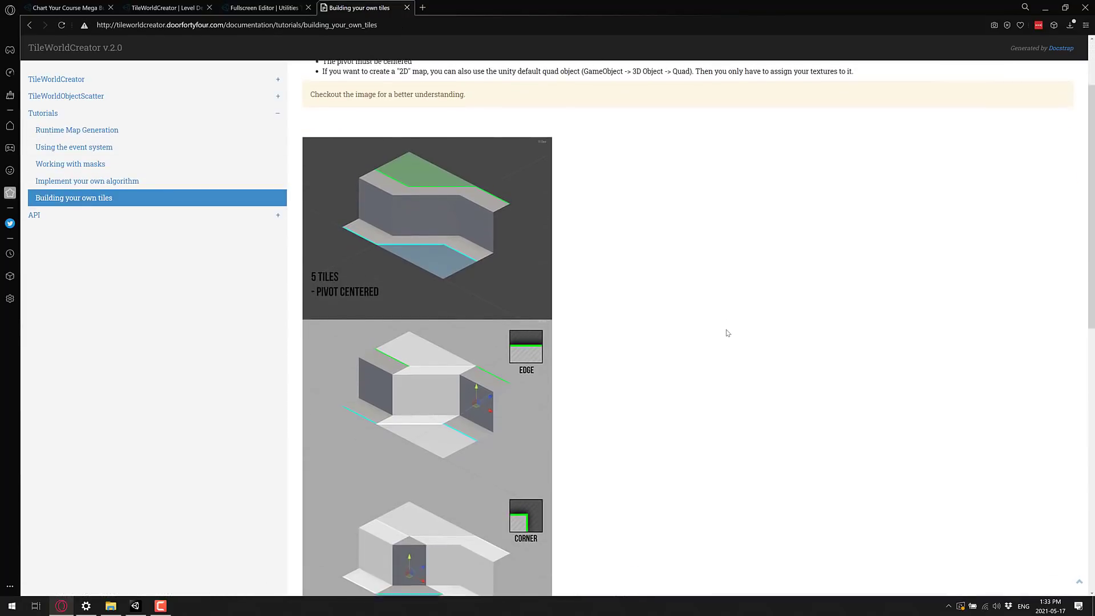
scroll(727, 333, up, 2)
scroll(727, 332, down, 15)
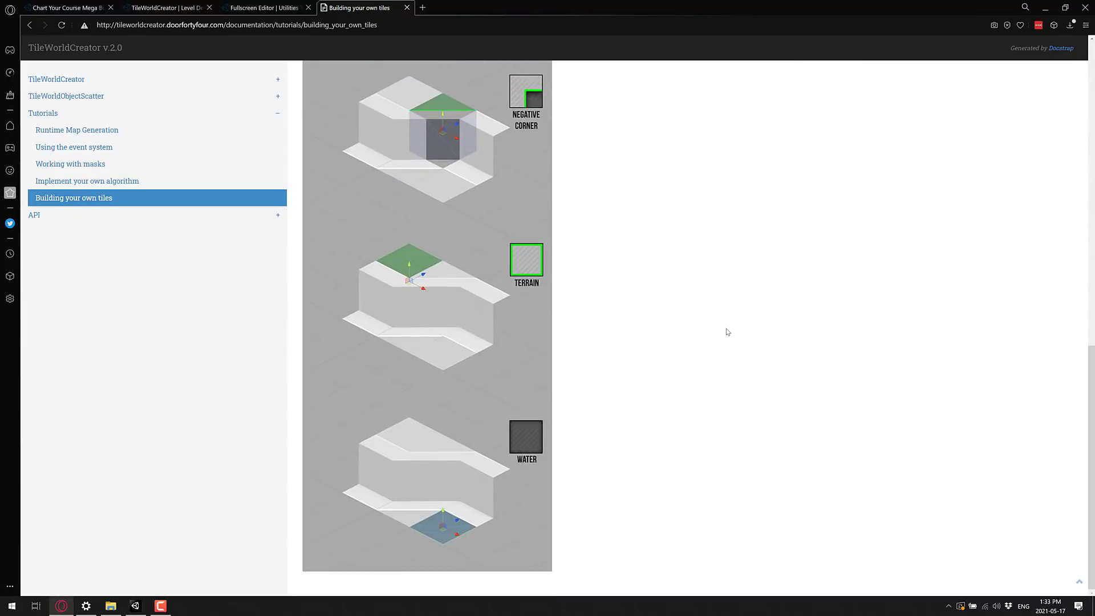
scroll(727, 332, up, 15)
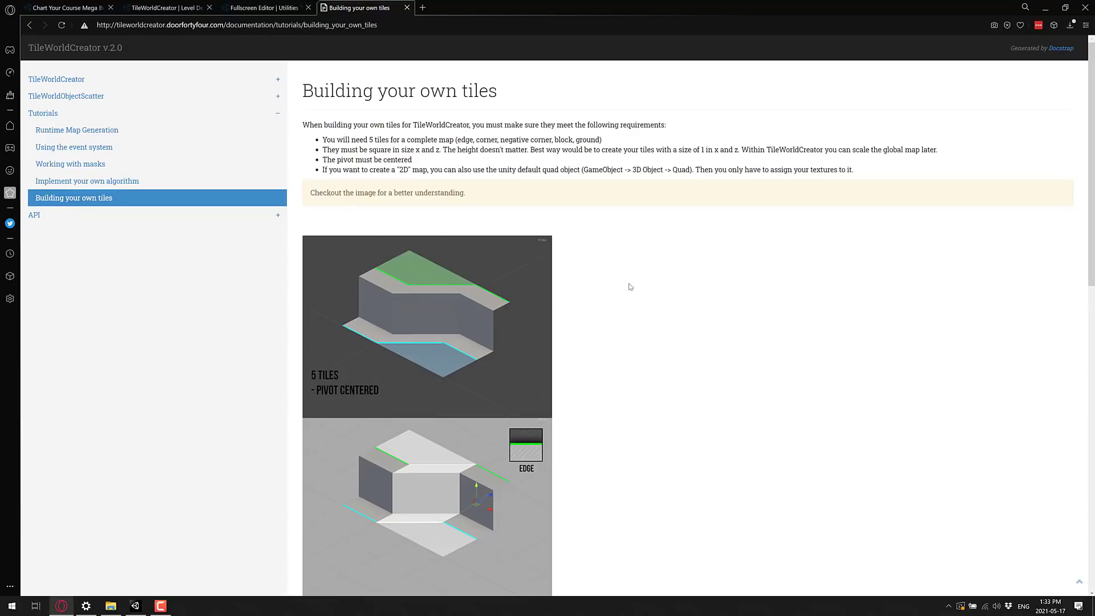
scroll(755, 384, down, 8)
scroll(741, 359, up, 8)
drag(497, 169, 855, 170)
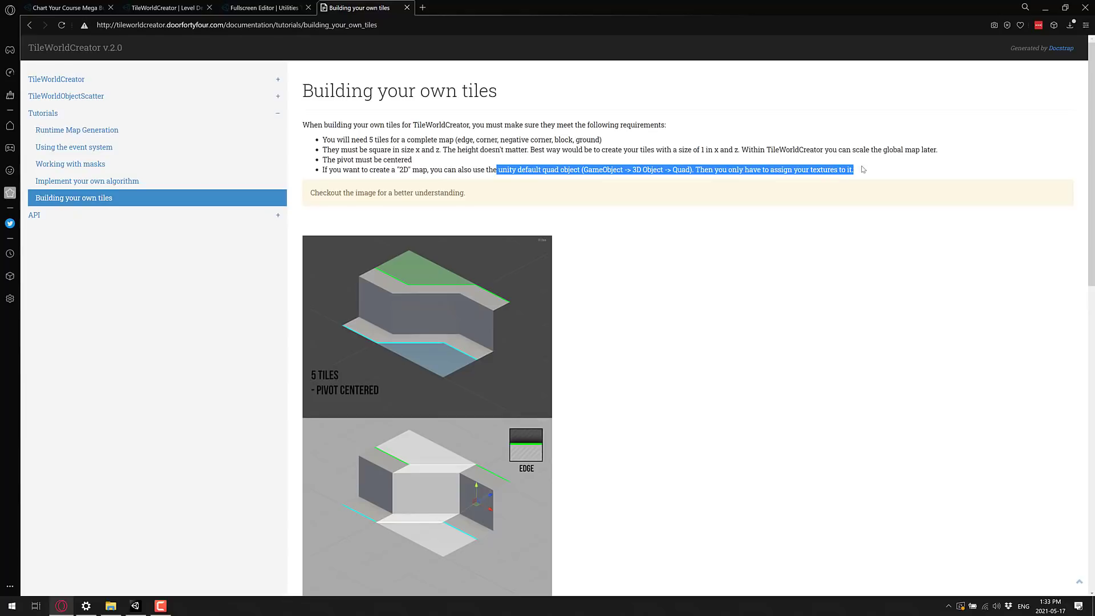
click(842, 164)
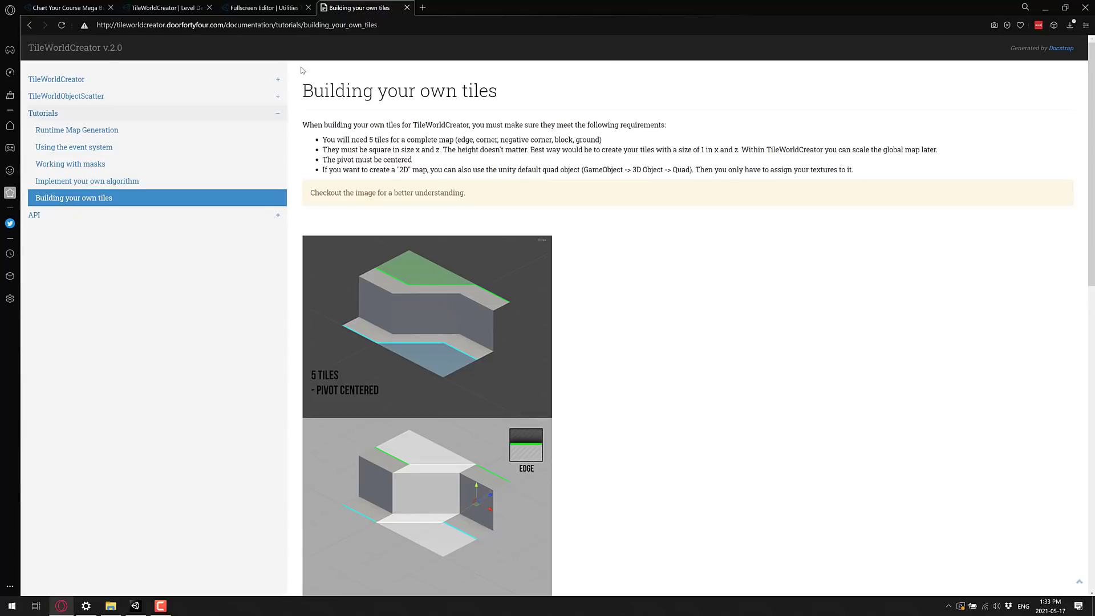
click(57, 79)
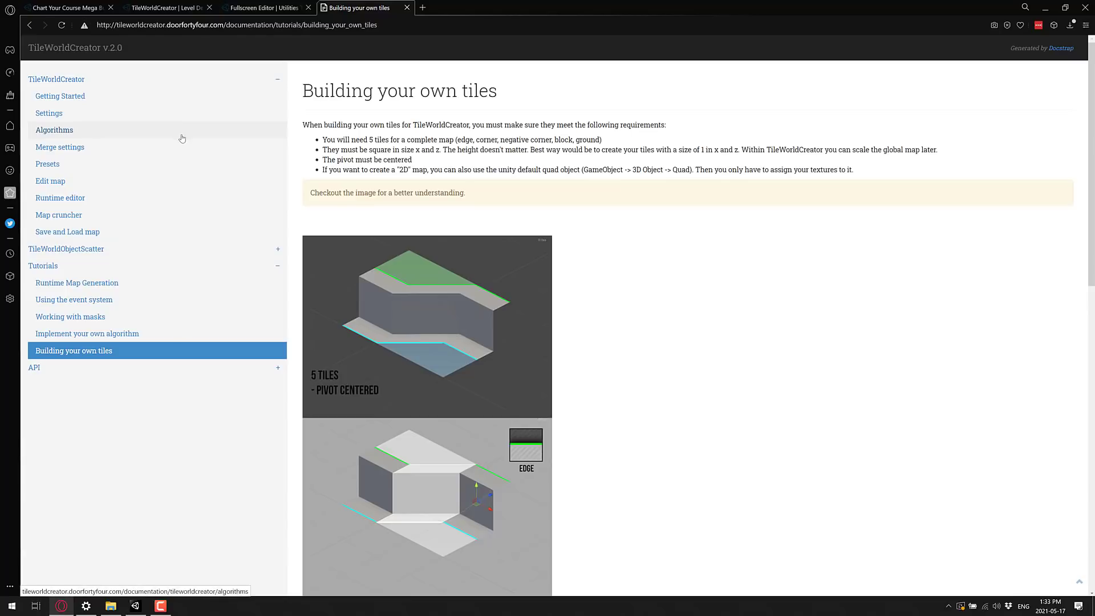
- Return to the Unity editor and show the Scene view in fullscreen
key(alt+Tab)
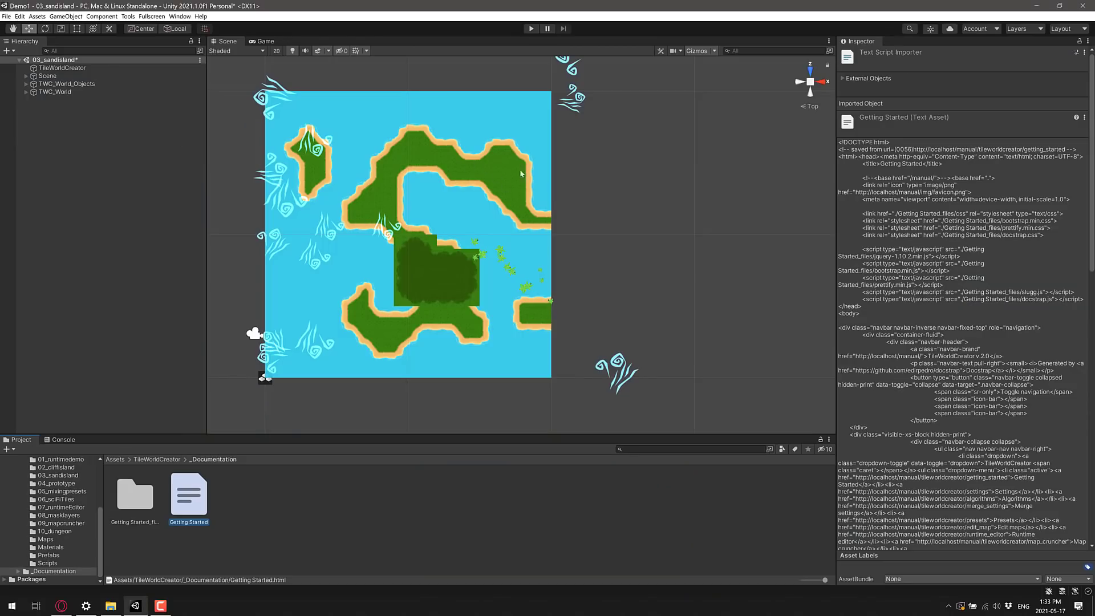
key(F11)
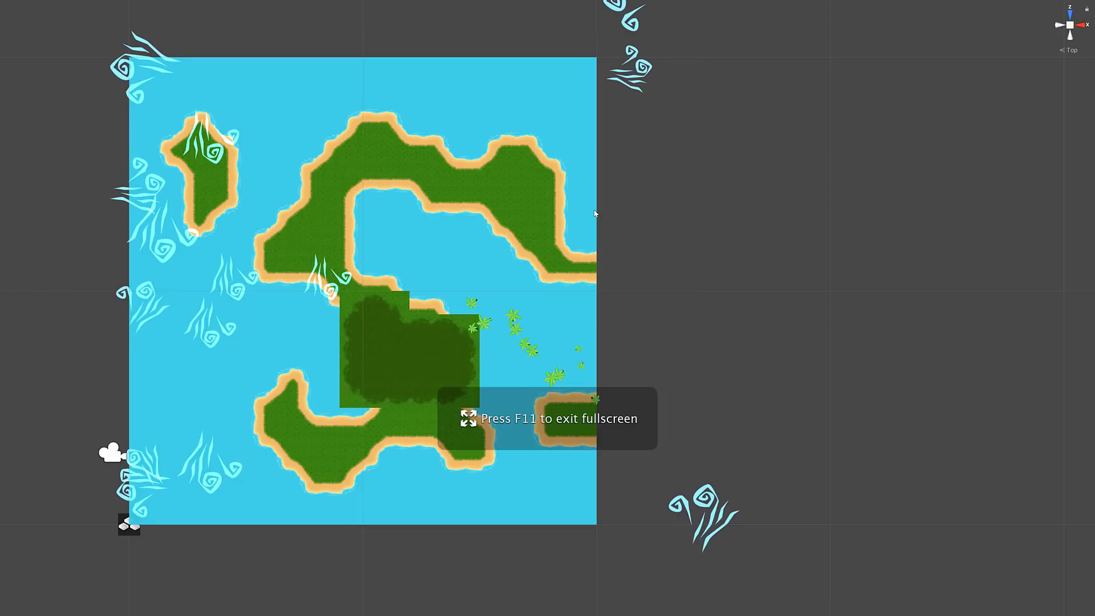
- Toggle the Scene view in and out of fullscreen, and briefly show the empty Inspector in fullscreen
key(F11)
key(F11)
key(F11)
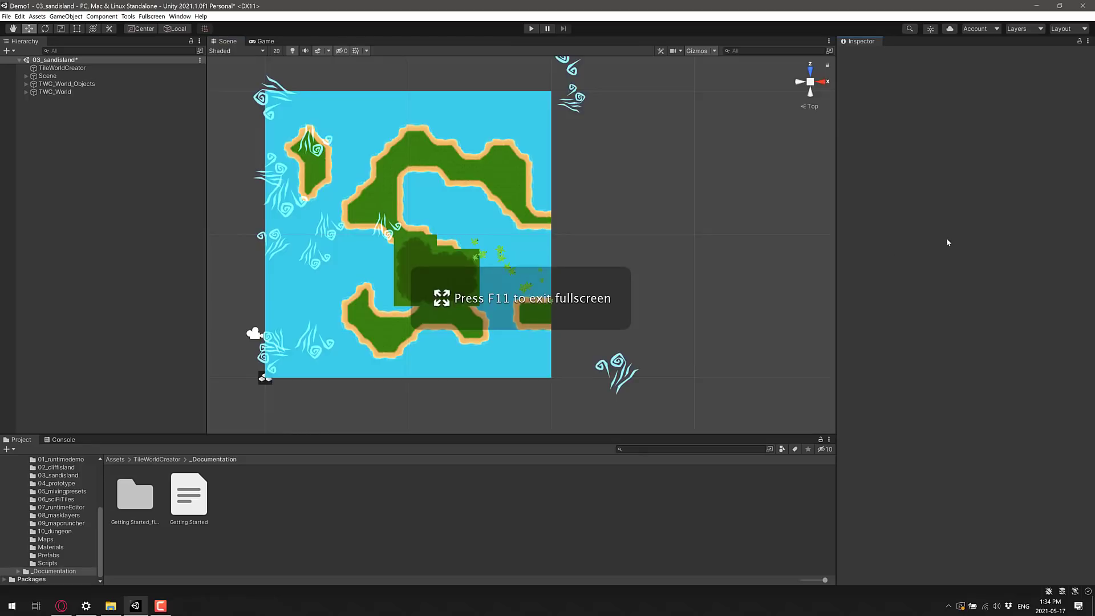
key(F9)
key(F9)
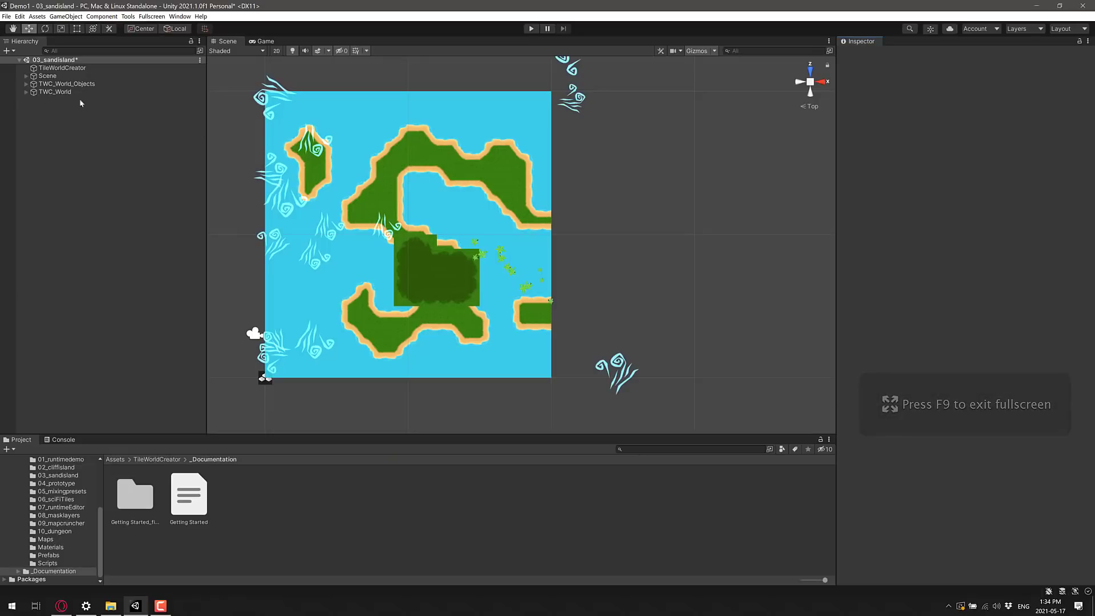
- Select the TileWorldCreator object in the scene hierarchy, view its Inspector settings in fullscreen and return to the normal layout
click(53, 84)
click(45, 78)
click(47, 68)
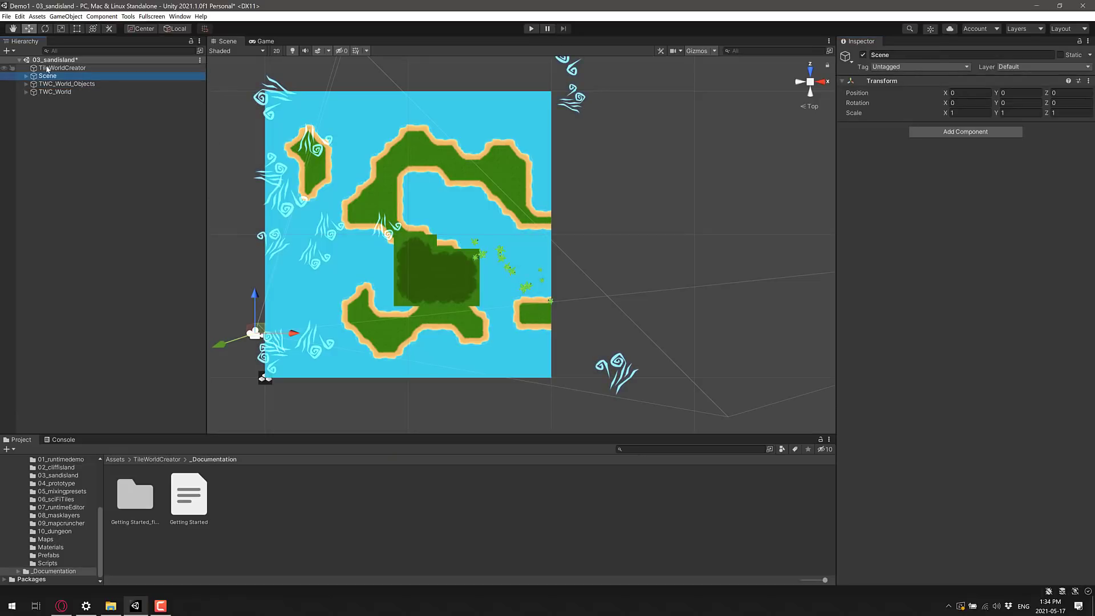
key(F9)
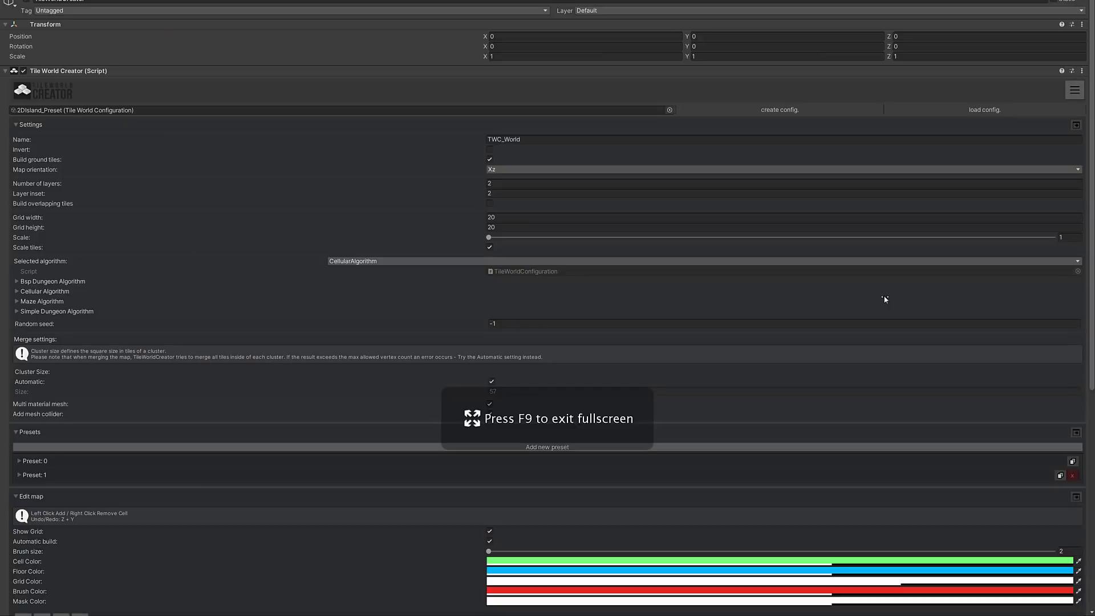
key(F9)
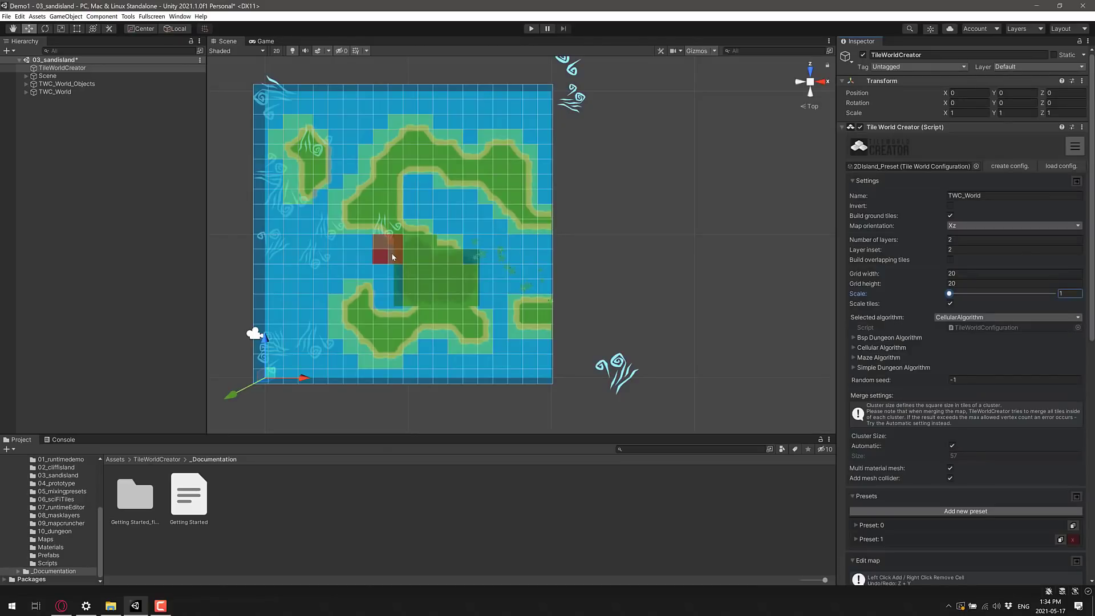
- View the TileWorldCreator map grid in the Scene view in fullscreen and return to the editor layout
key(F10)
key(F11)
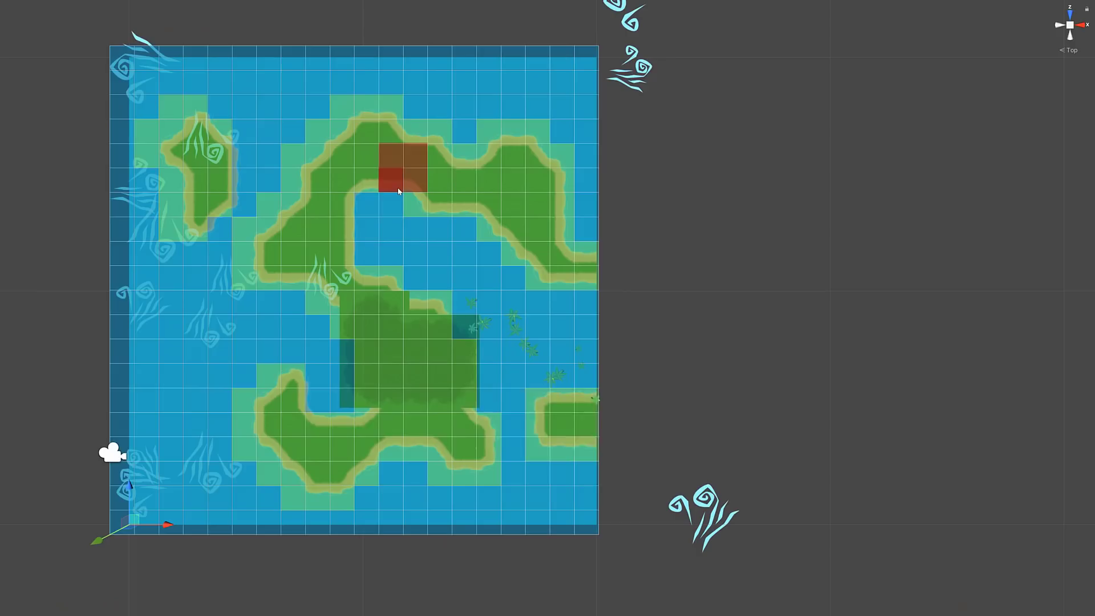
key(F11)
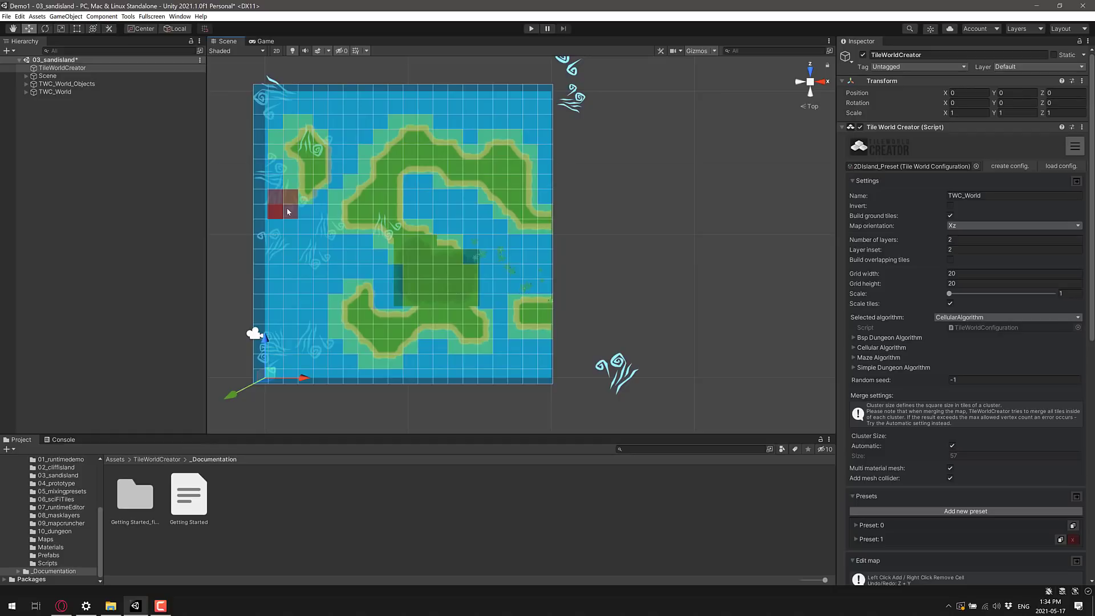
- Maximize the Scene view inside the editor and compare it with true fullscreen by switching repeatedly between the two
click(829, 41)
click(850, 51)
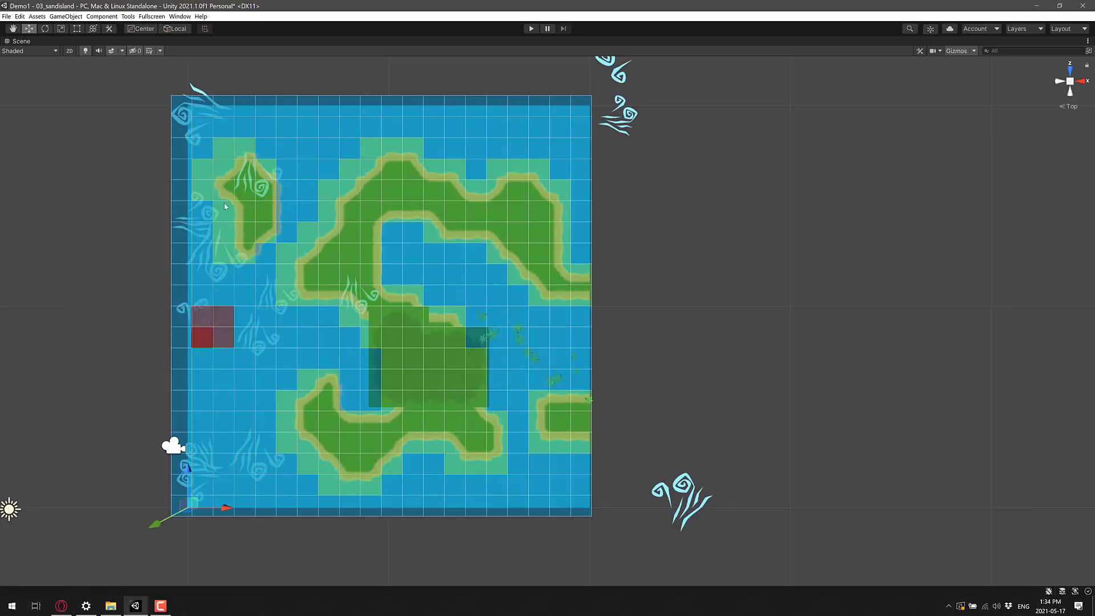
key(F11)
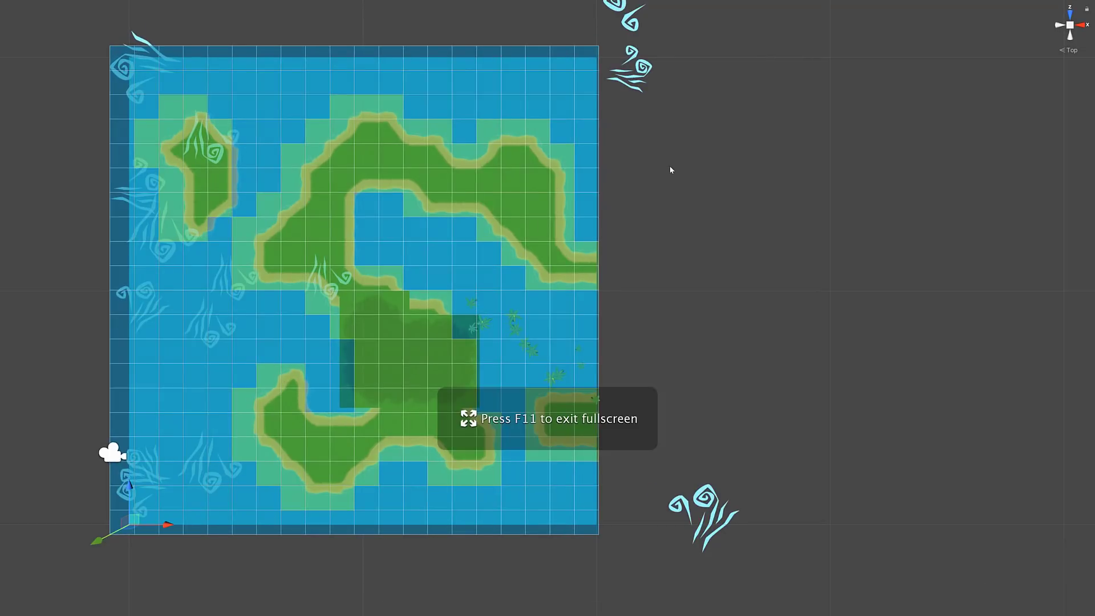
key(F11)
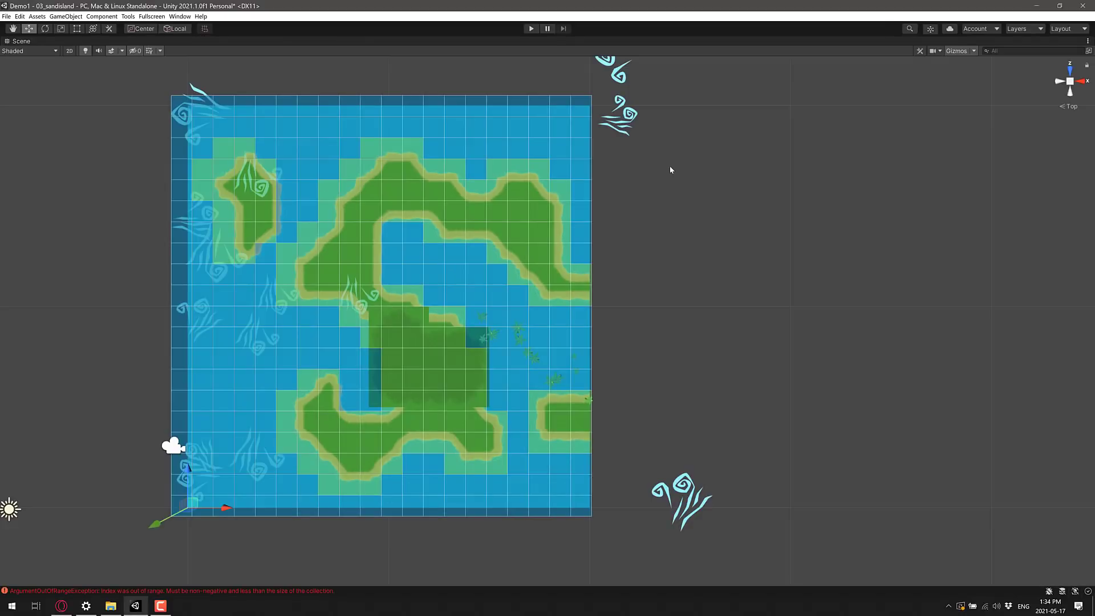
key(F11)
key(F11)
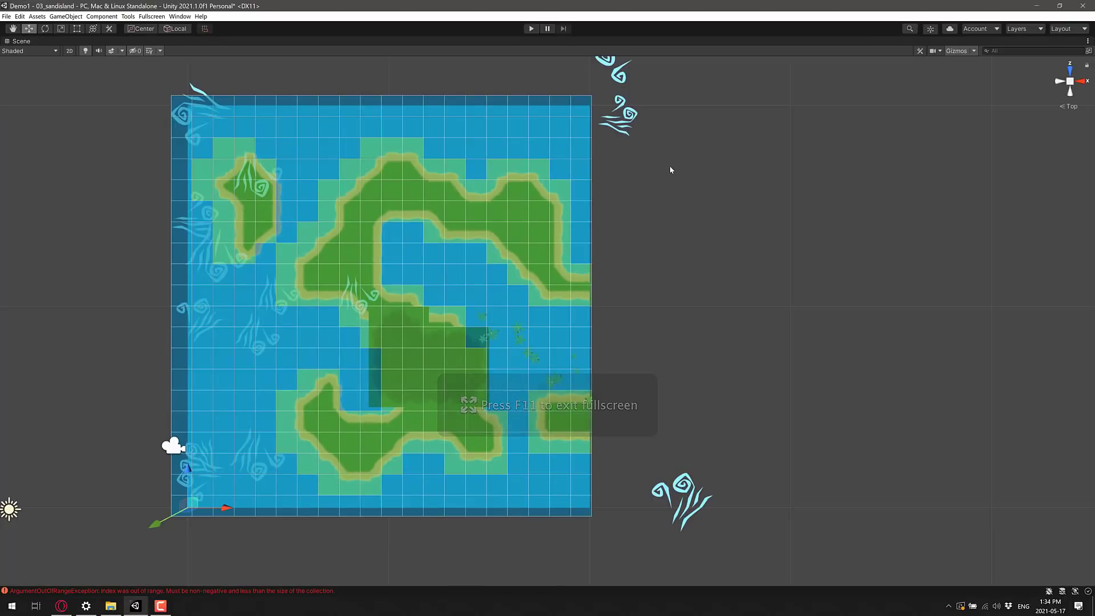
key(F11)
key(F11)
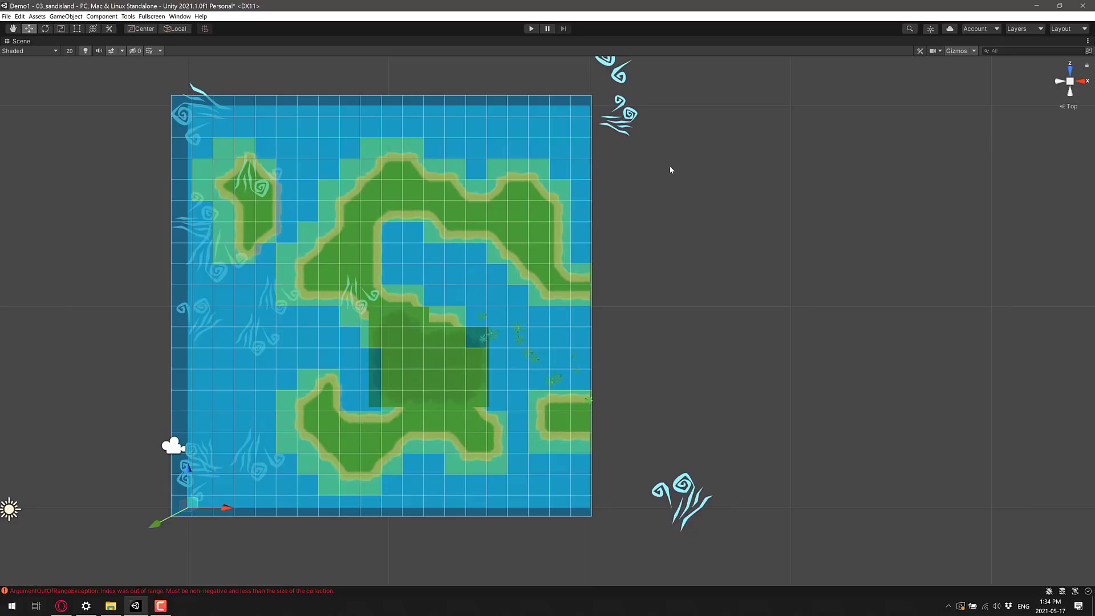
key(F11)
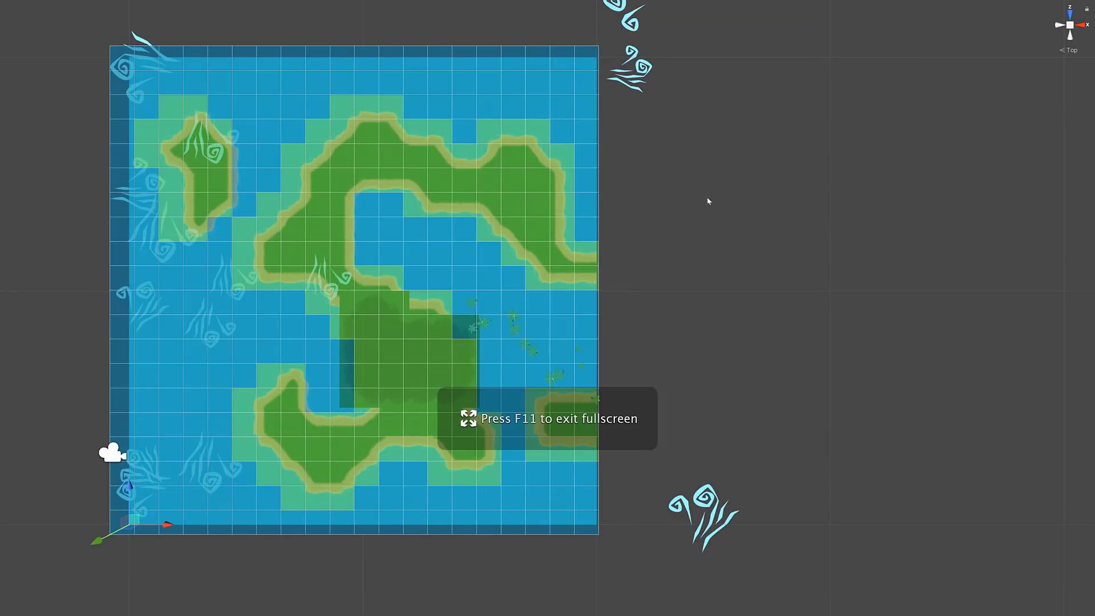
key(F11)
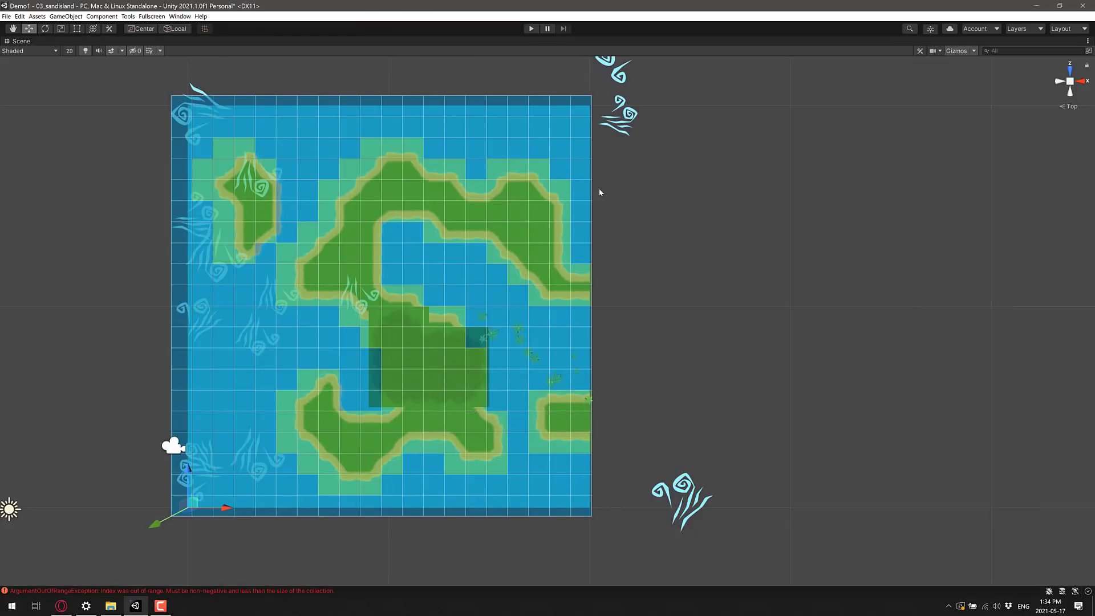
key(F11)
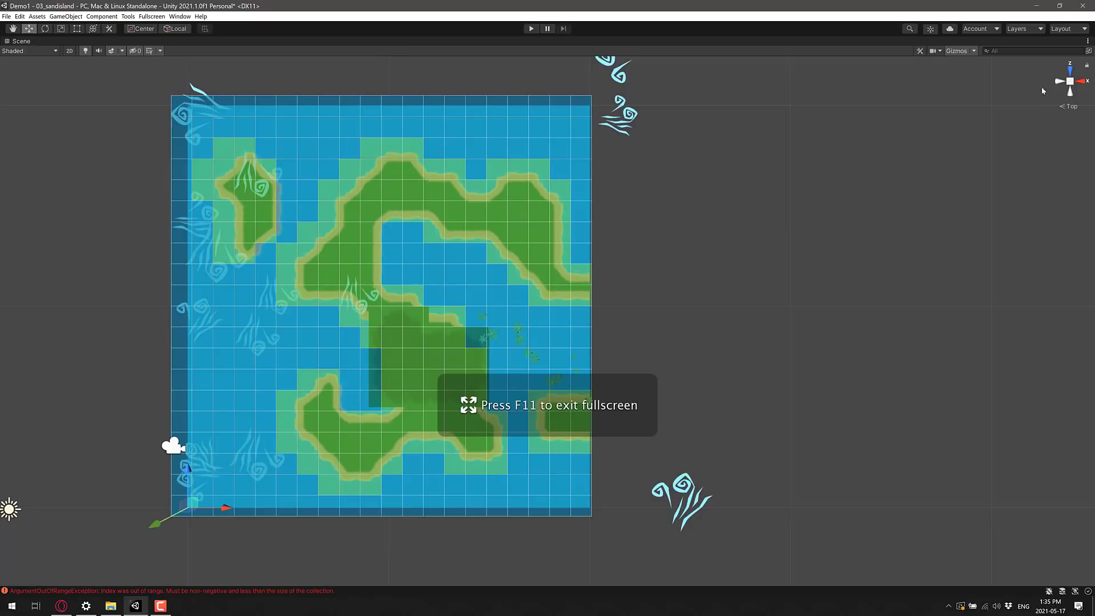
- Close the accidentally opened search window and restore the maximized Scene view to its docked layout
click(1088, 51)
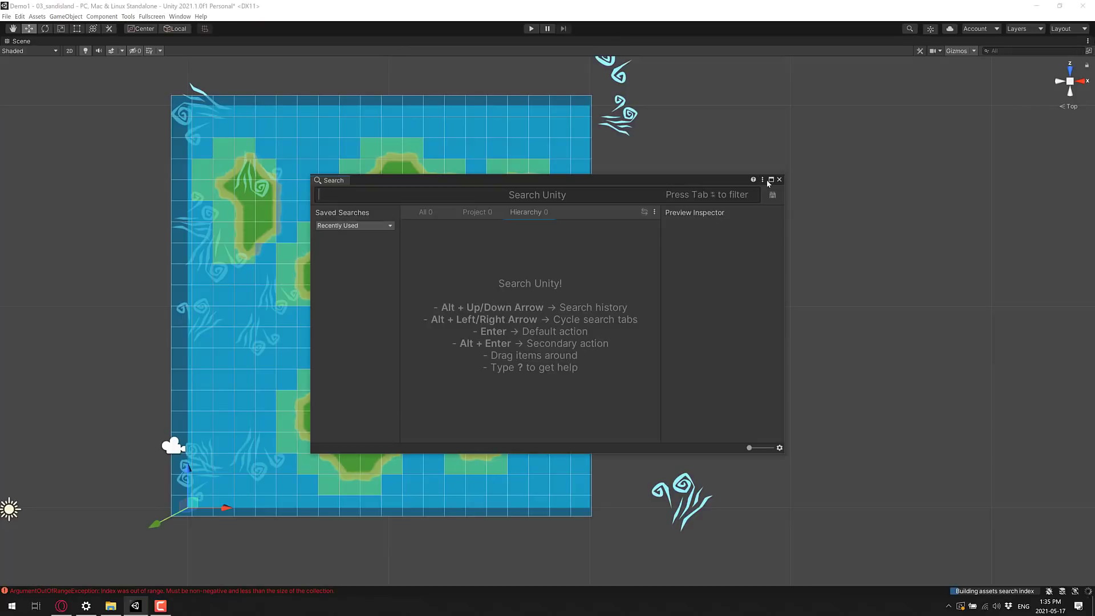
click(779, 179)
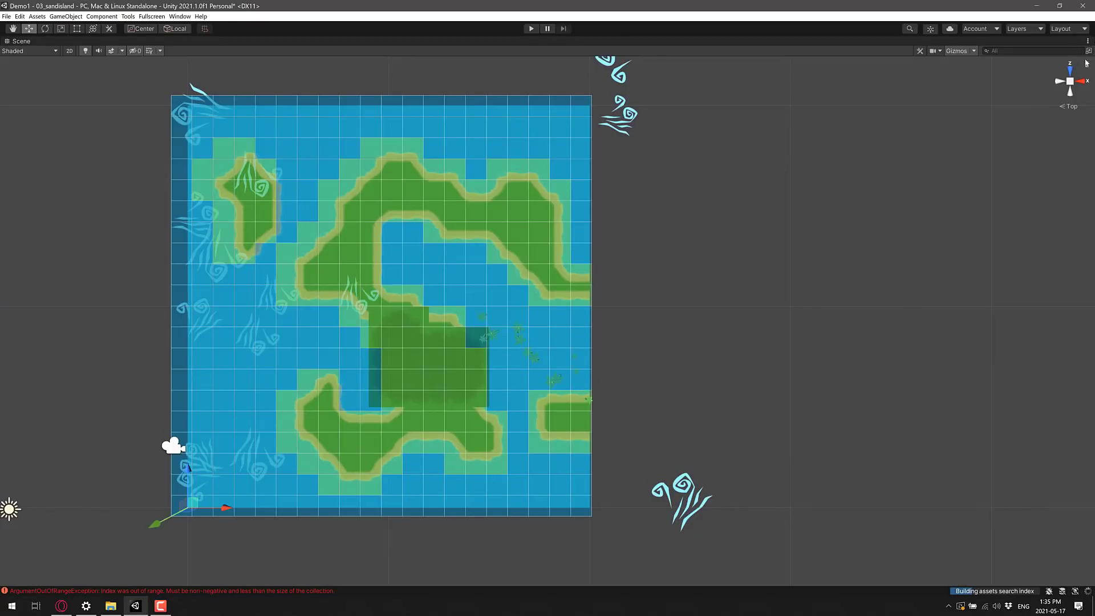
click(1088, 42)
click(1026, 86)
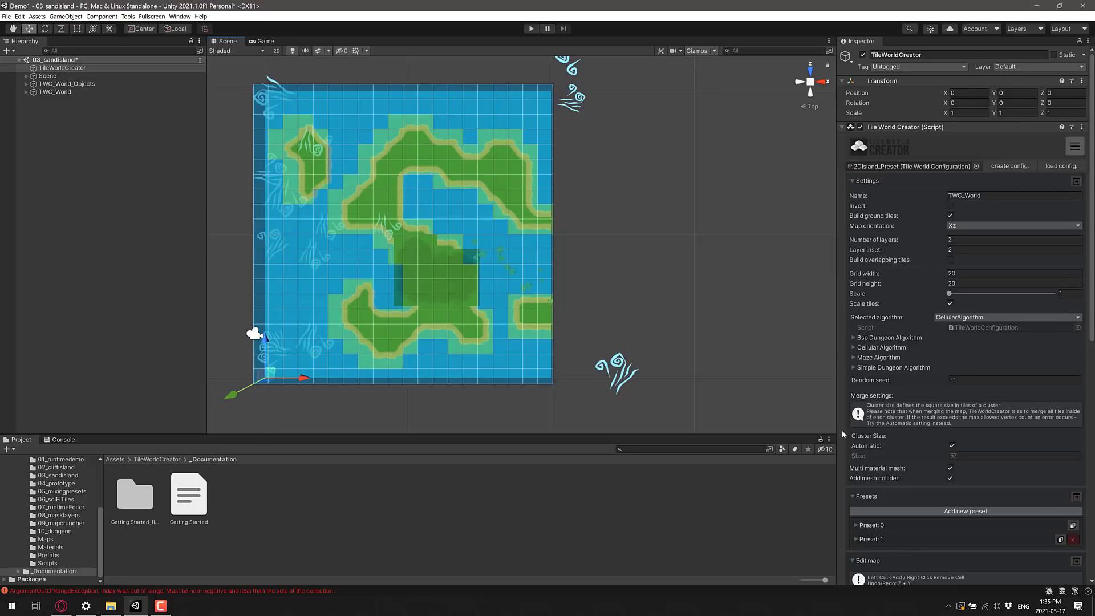
- Open the Maps folder inside TileWorldCreator's _Demoscenes and inspect the saved map files, including map_sandisland and map_prototype
click(169, 460)
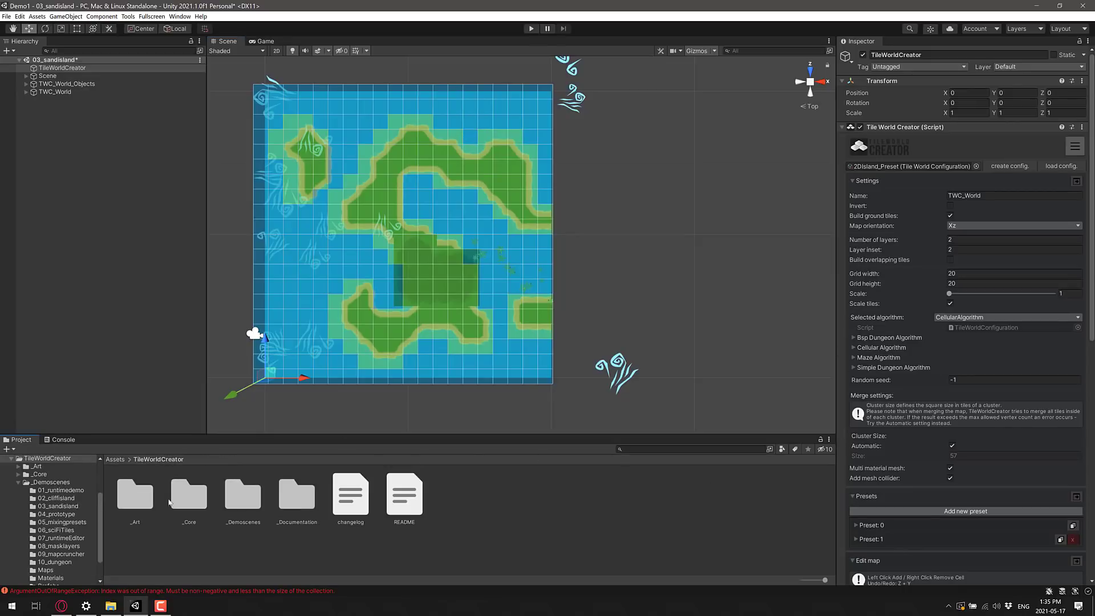
click(257, 507)
double_click(257, 507)
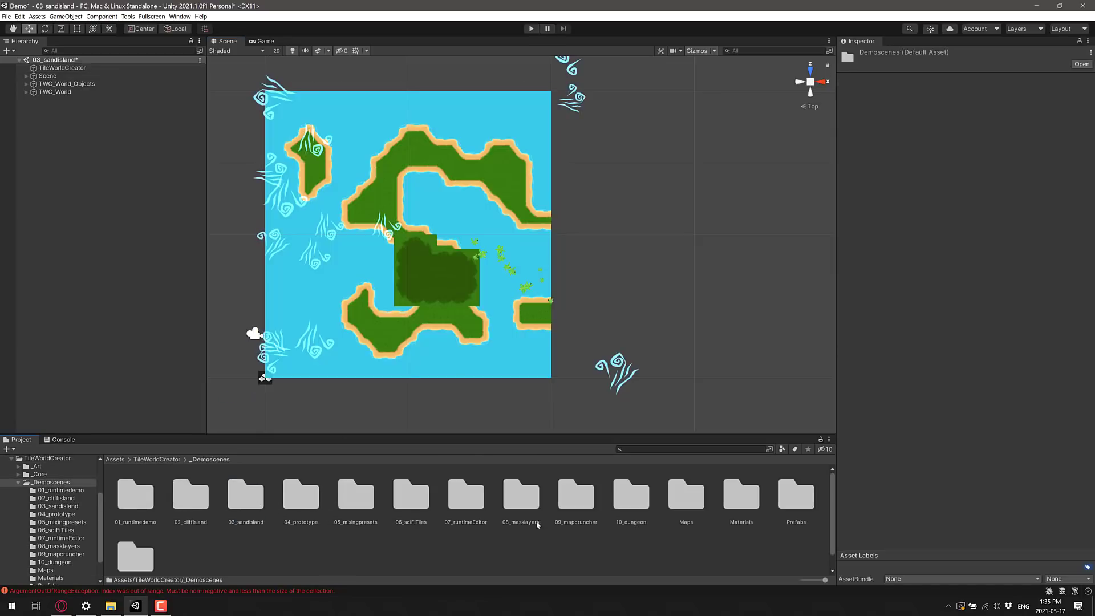
double_click(692, 507)
click(284, 482)
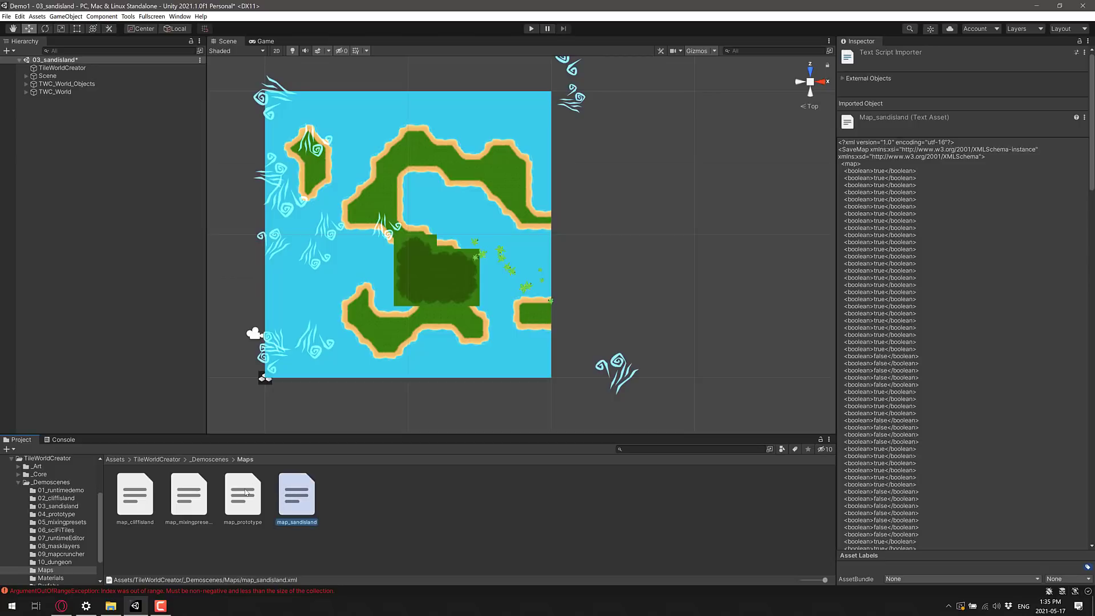
click(246, 493)
click(188, 495)
click(163, 501)
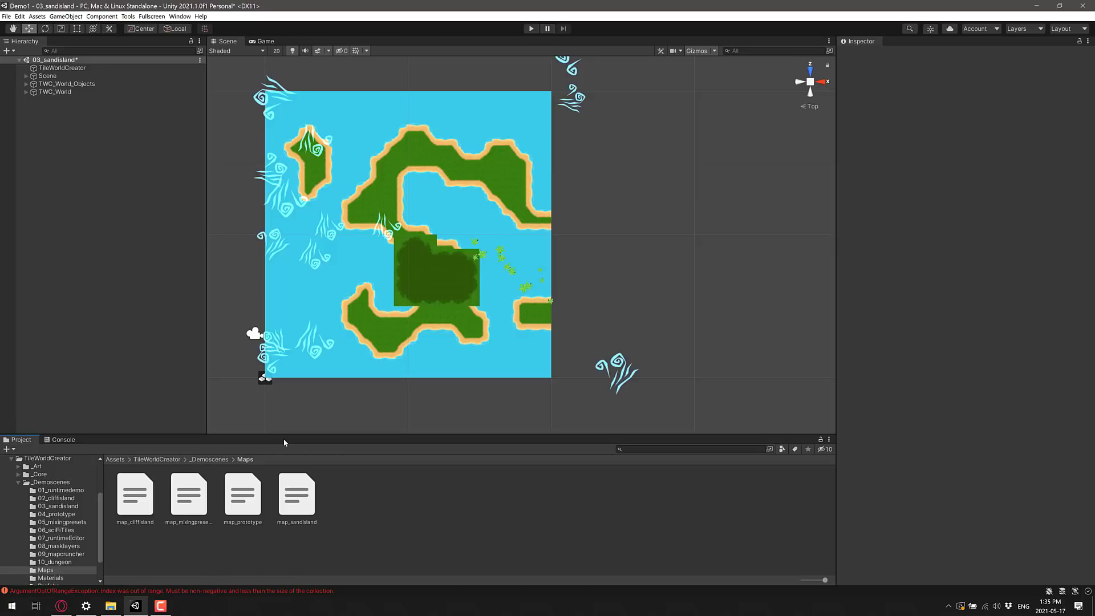
- Switch to the web browser and show the beginning of the Unity Asset Store's "Mega Bundles to chart your course" page
key(alt+Tab)
key(alt)
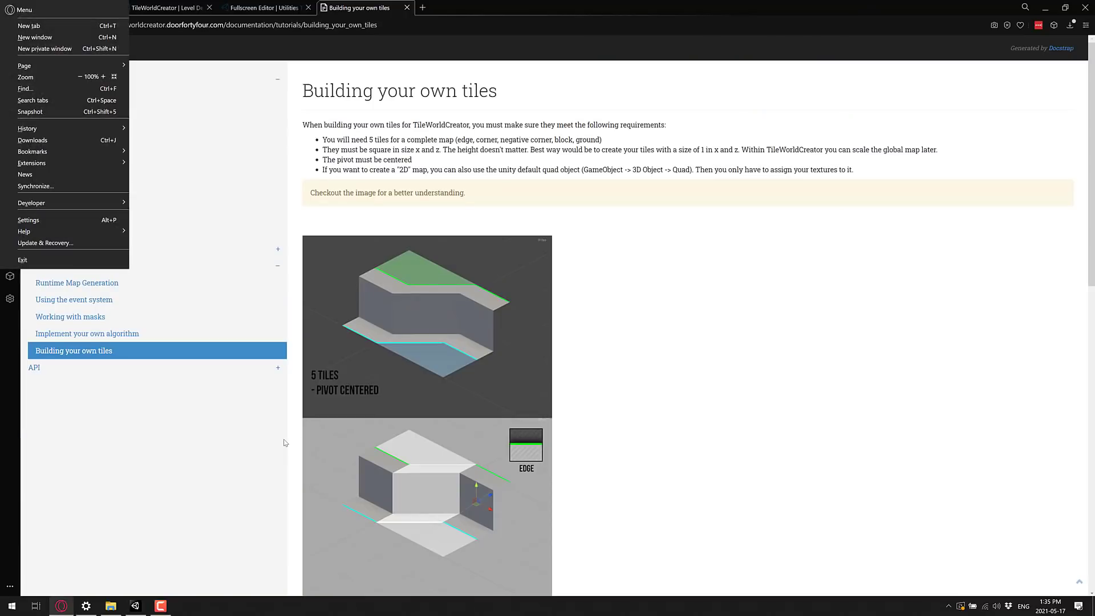
click(655, 303)
click(88, 9)
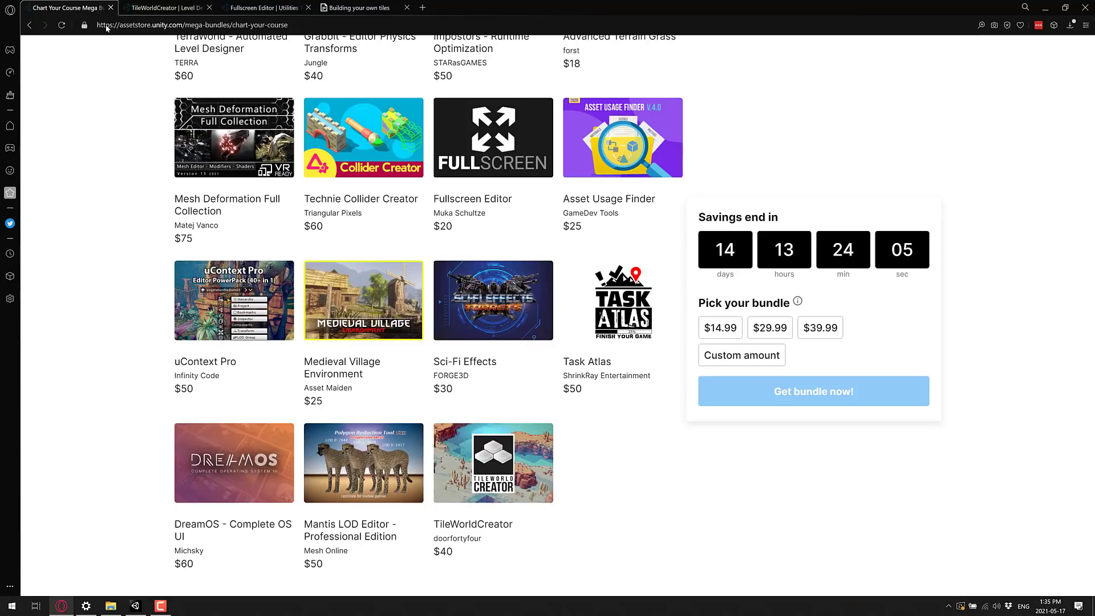
scroll(647, 320, up, 20)
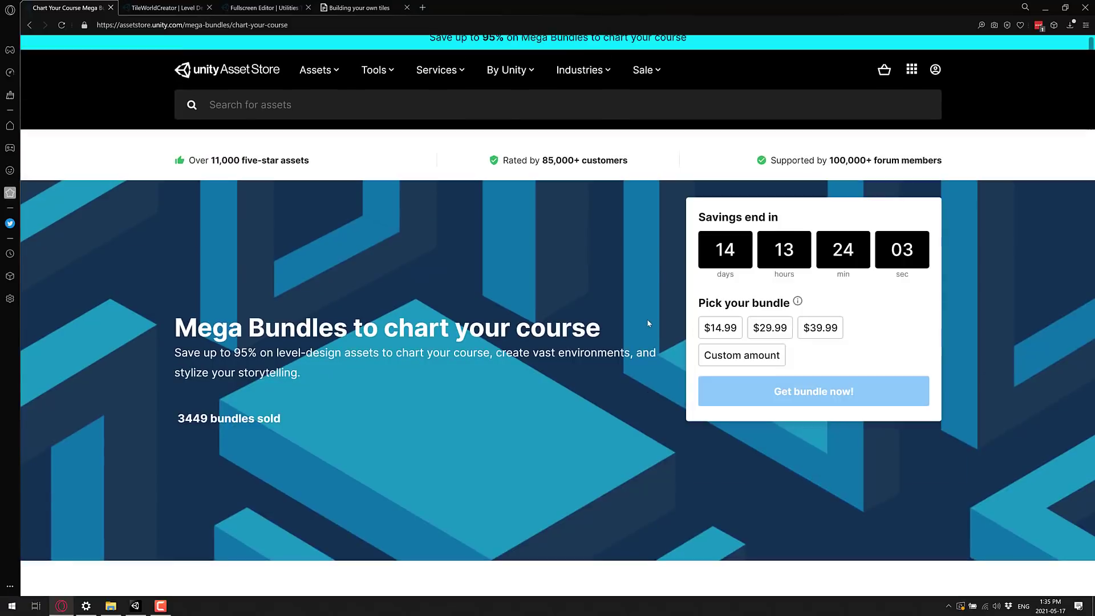
scroll(648, 324, down, 1)
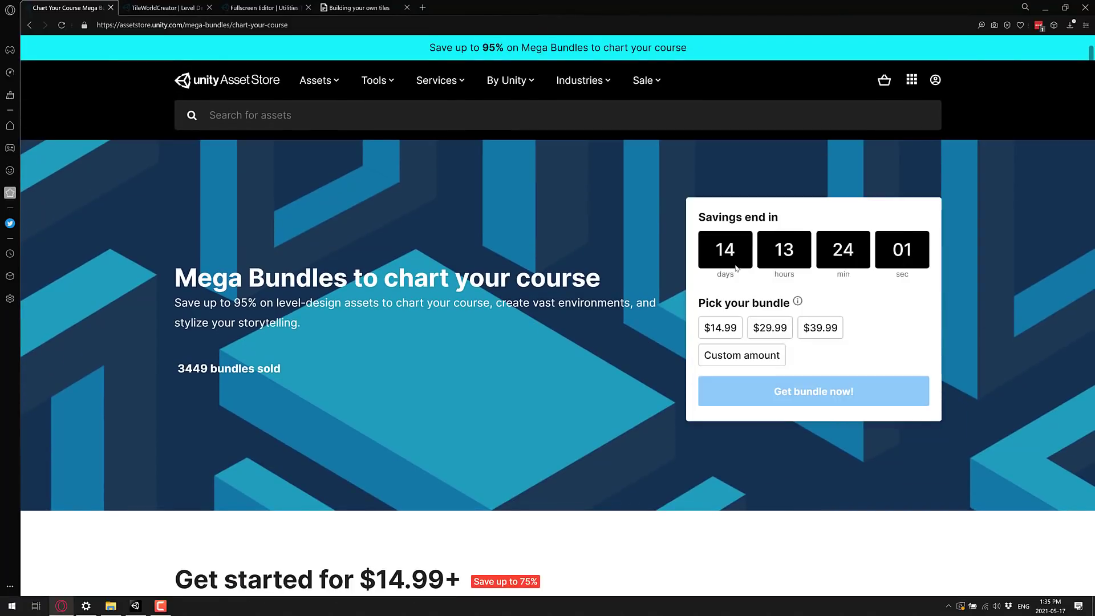
- Review the assets included in the $14.99+, $29.99+ and $39.99+ bundle tiers
scroll(734, 279, down, 6)
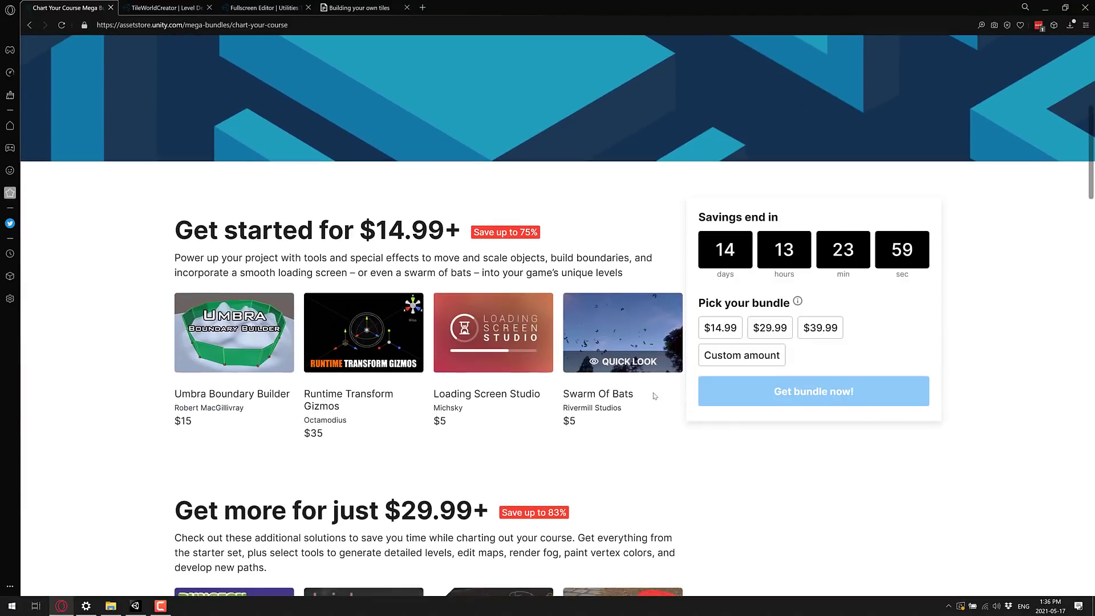
scroll(654, 396, down, 5)
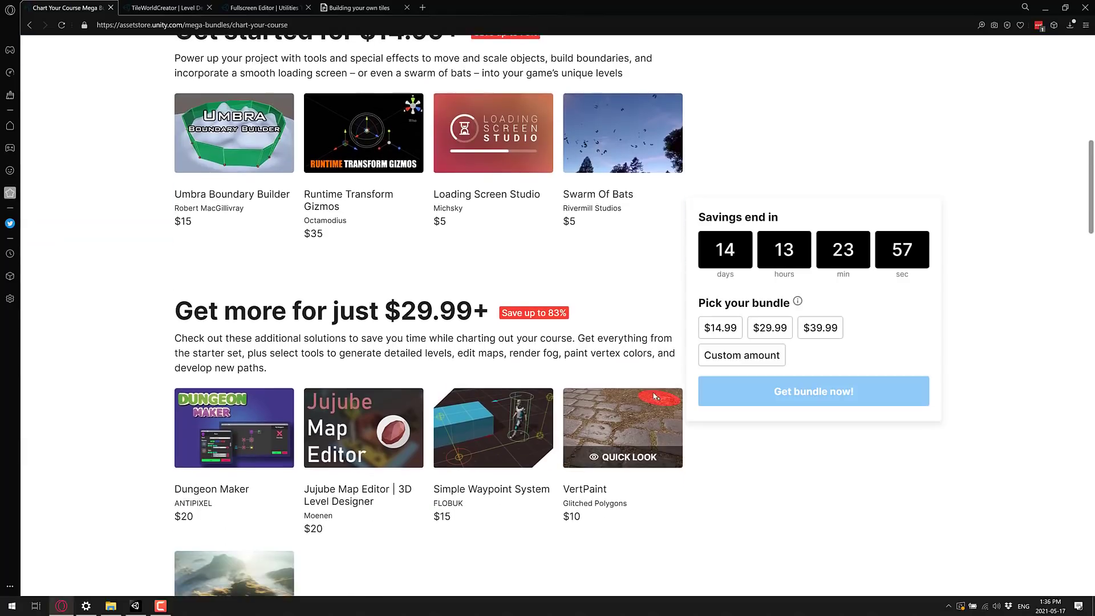
scroll(654, 396, down, 3)
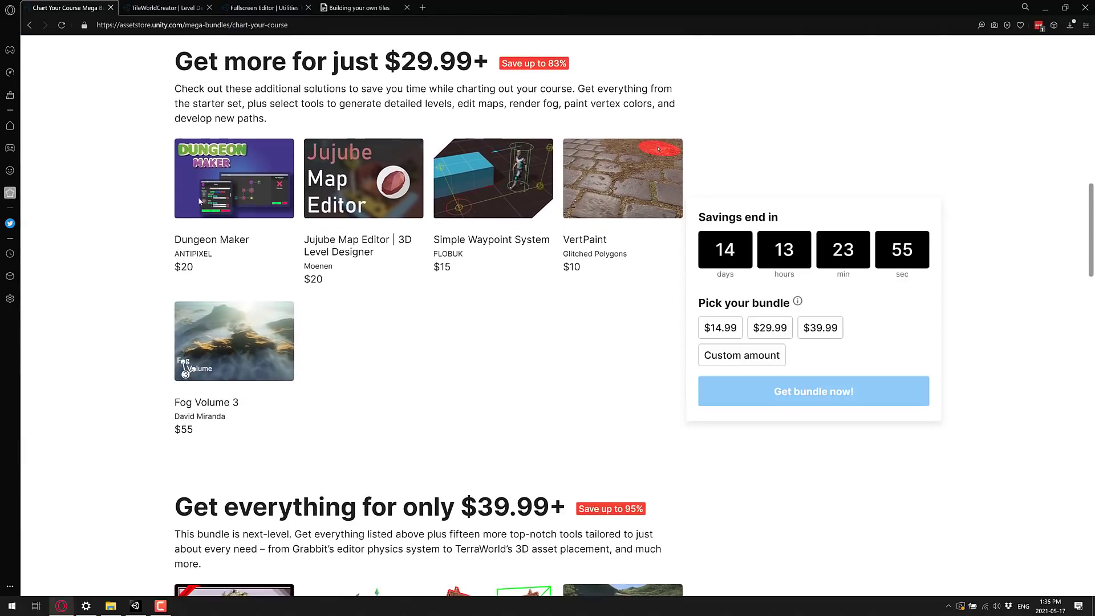
scroll(464, 325, down, 1)
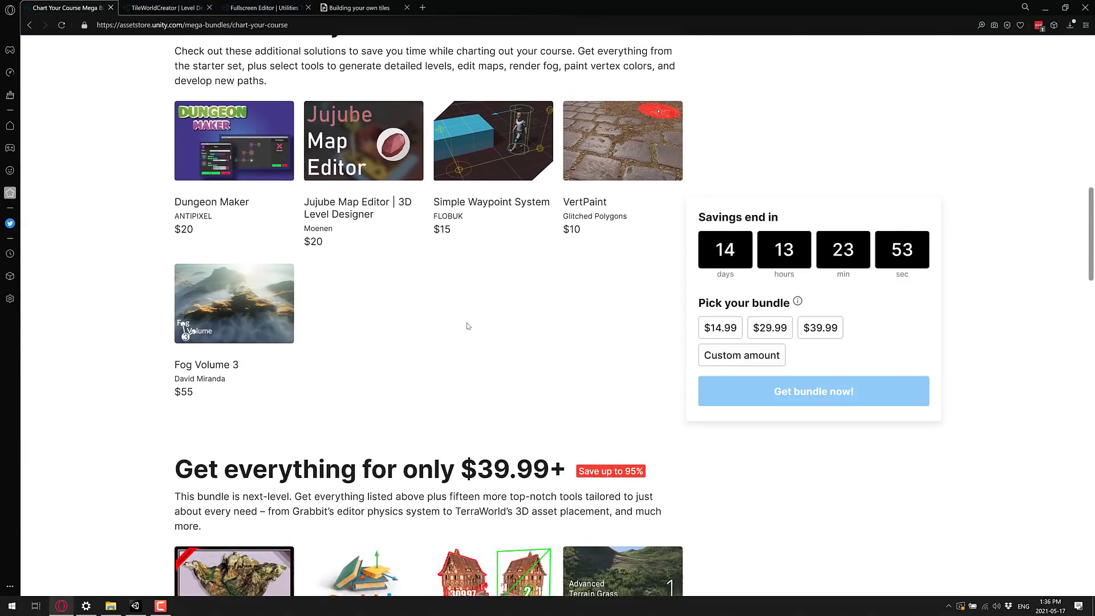
scroll(342, 274, down, 4)
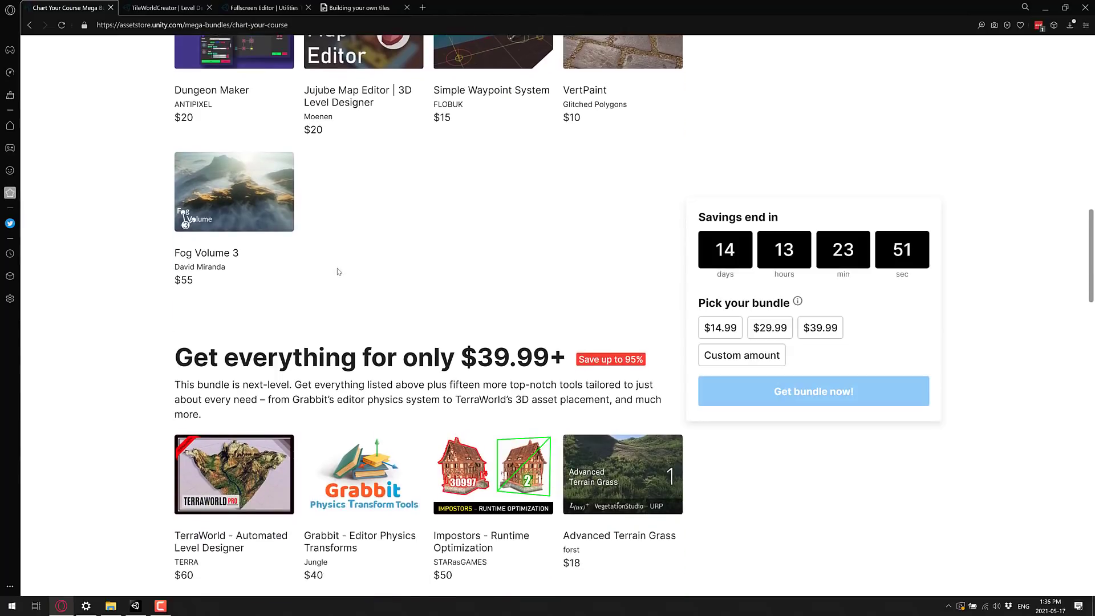
scroll(336, 264, down, 2)
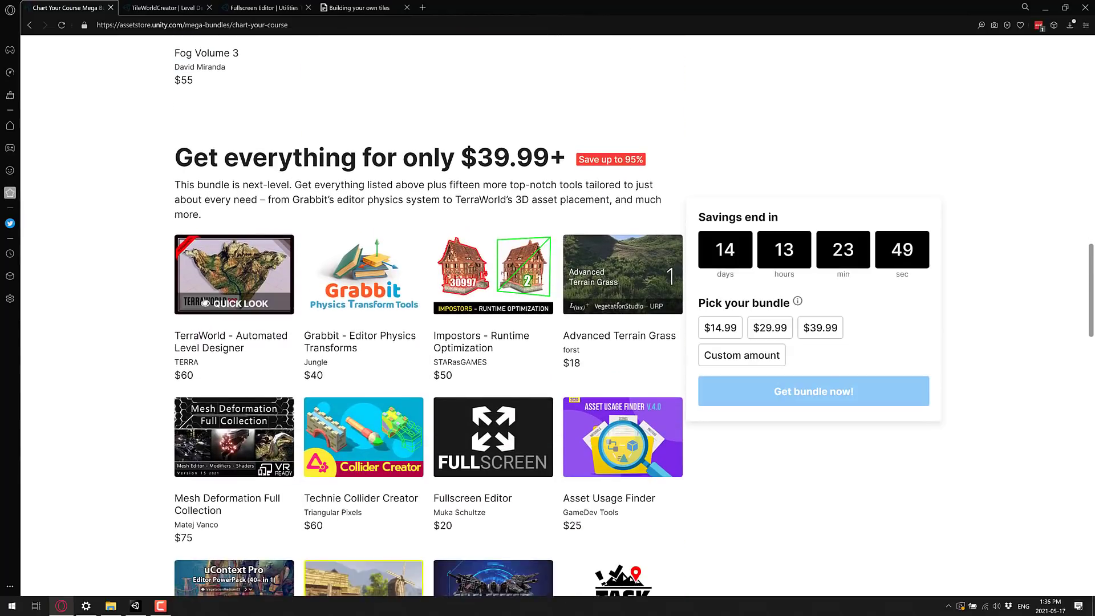
scroll(268, 314, down, 1)
scroll(305, 317, down, 4)
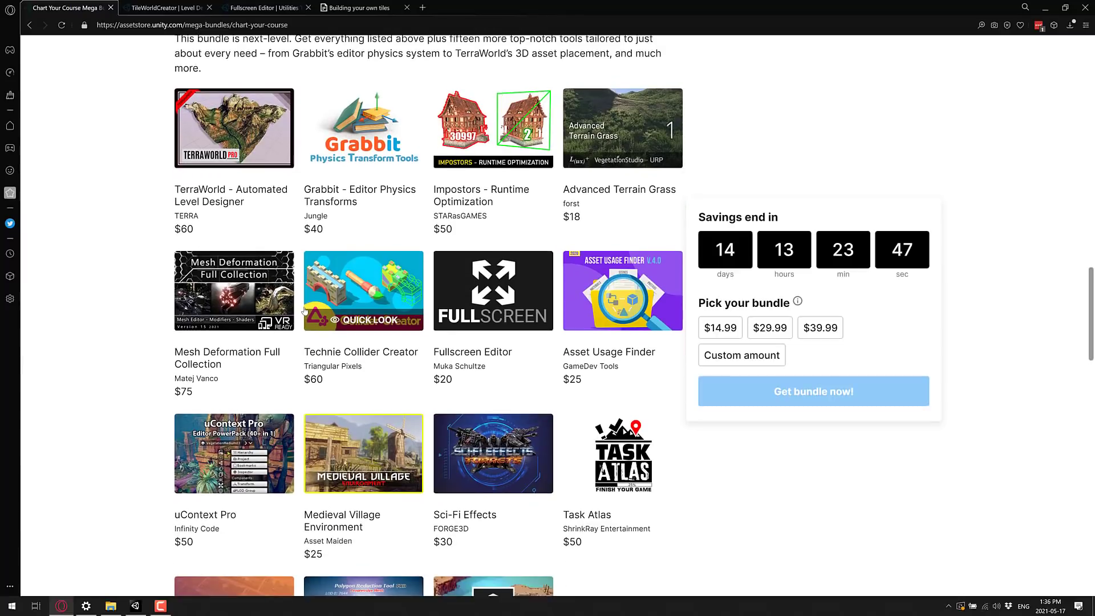
scroll(303, 296, down, 1)
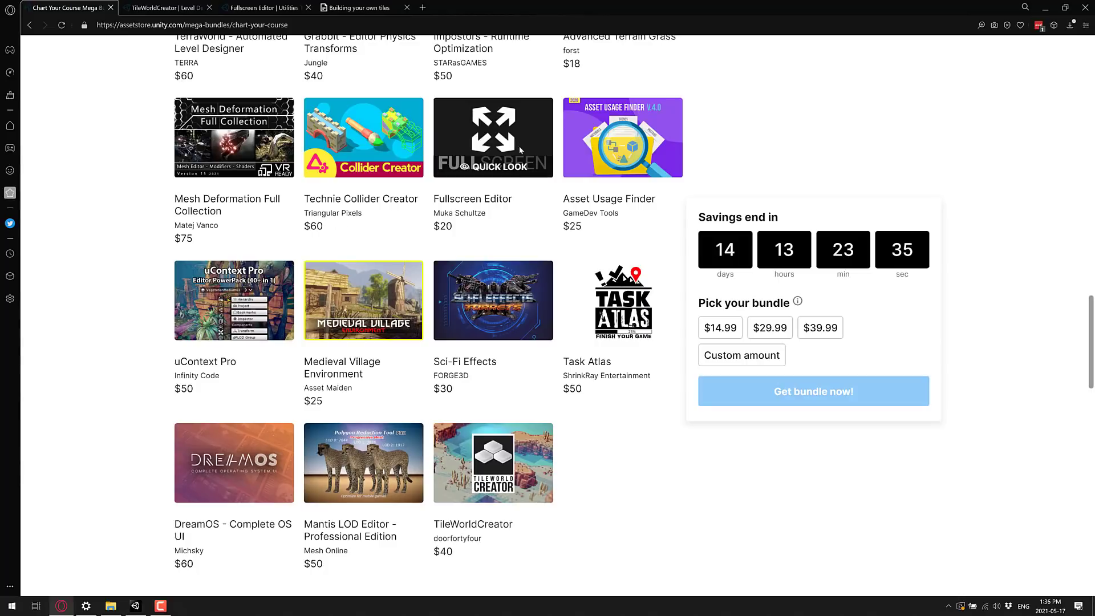
- Look over the $39.99+ tier again, including the Fullscreen Editor and TileWorldCreator entries, and skim the whole bundle page
mouse_move(465, 458)
scroll(194, 339, up, 8)
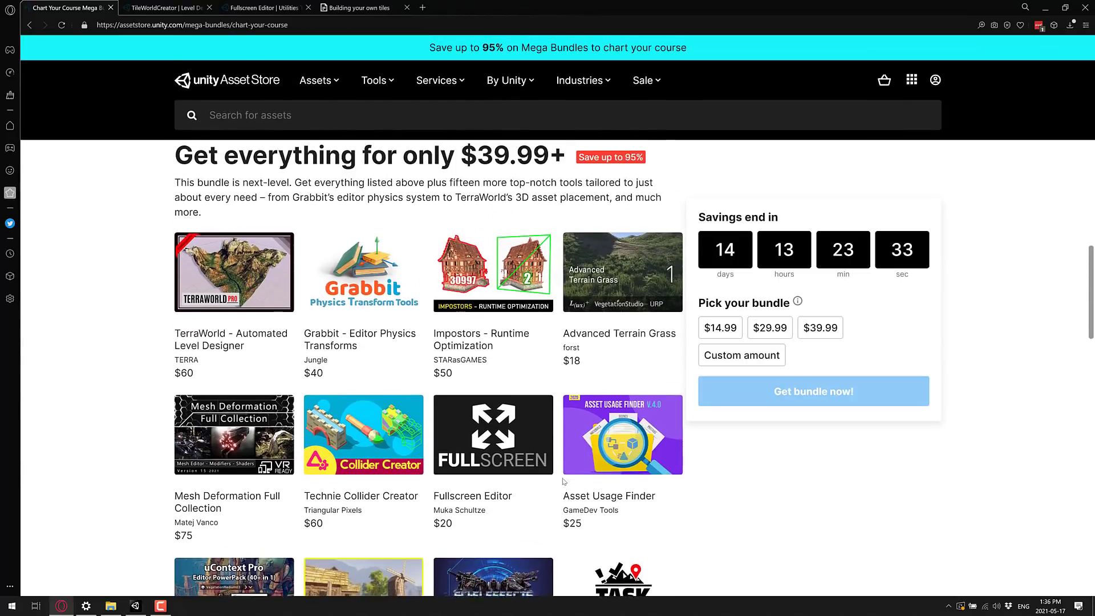
drag(478, 308, 627, 302)
click(589, 345)
scroll(496, 399, down, 6)
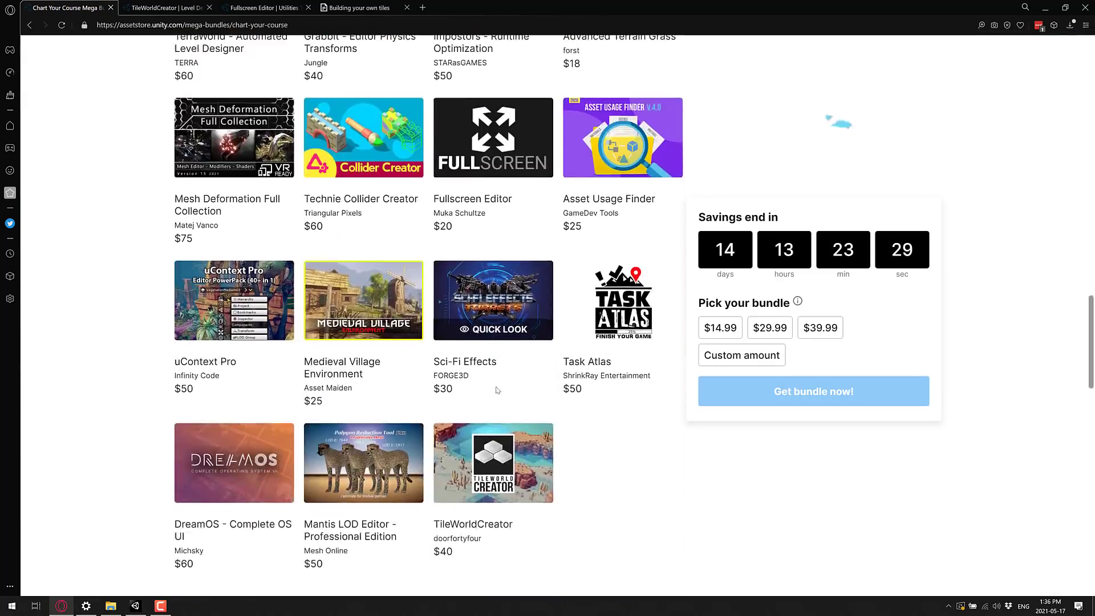
scroll(497, 391, up, 15)
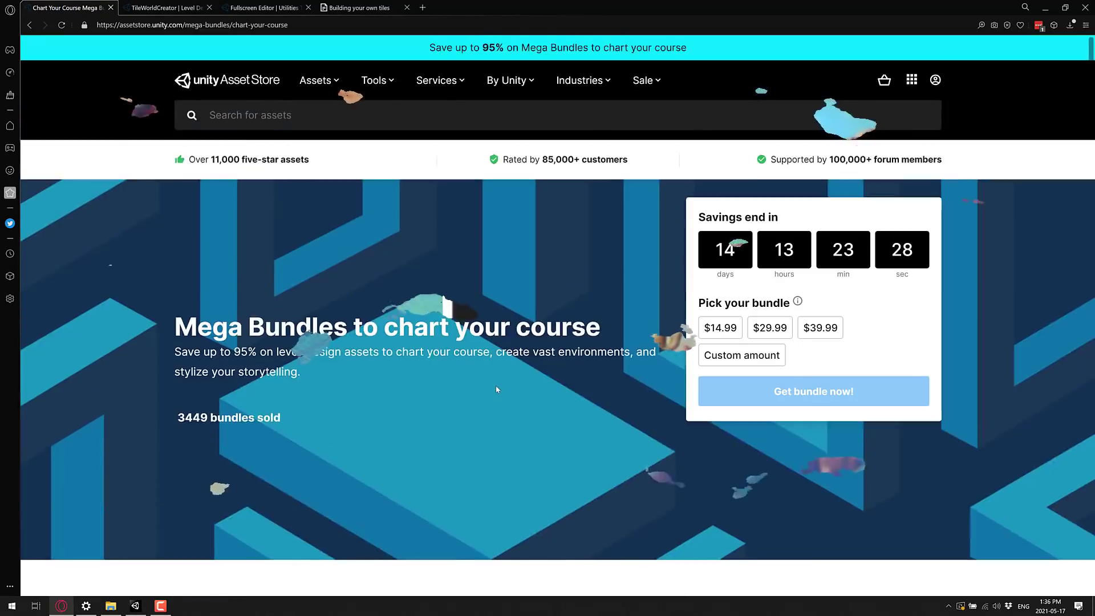
scroll(495, 385, down, 15)
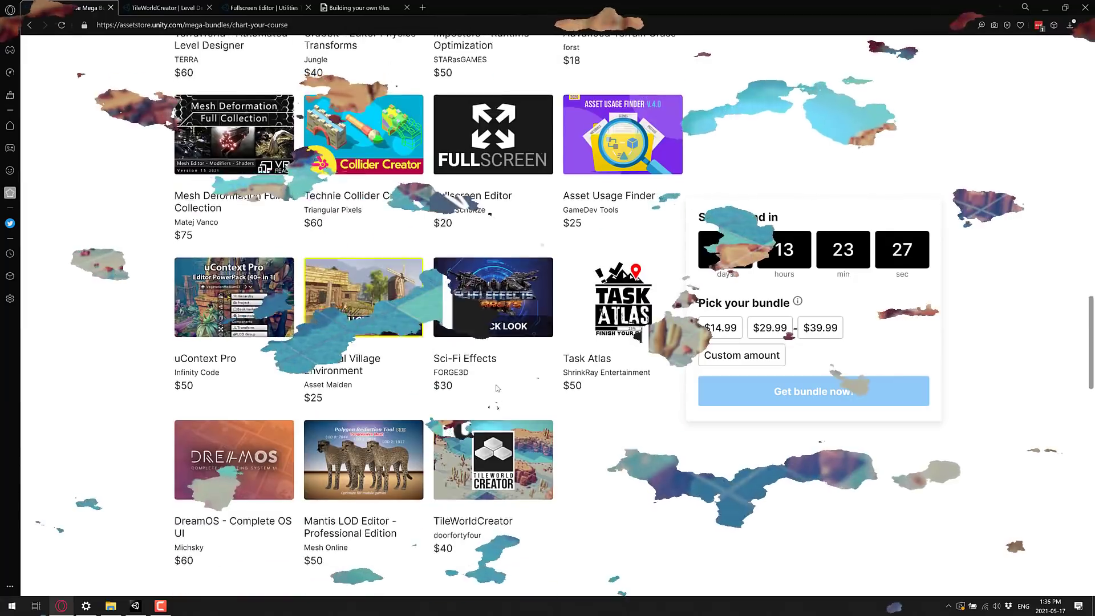